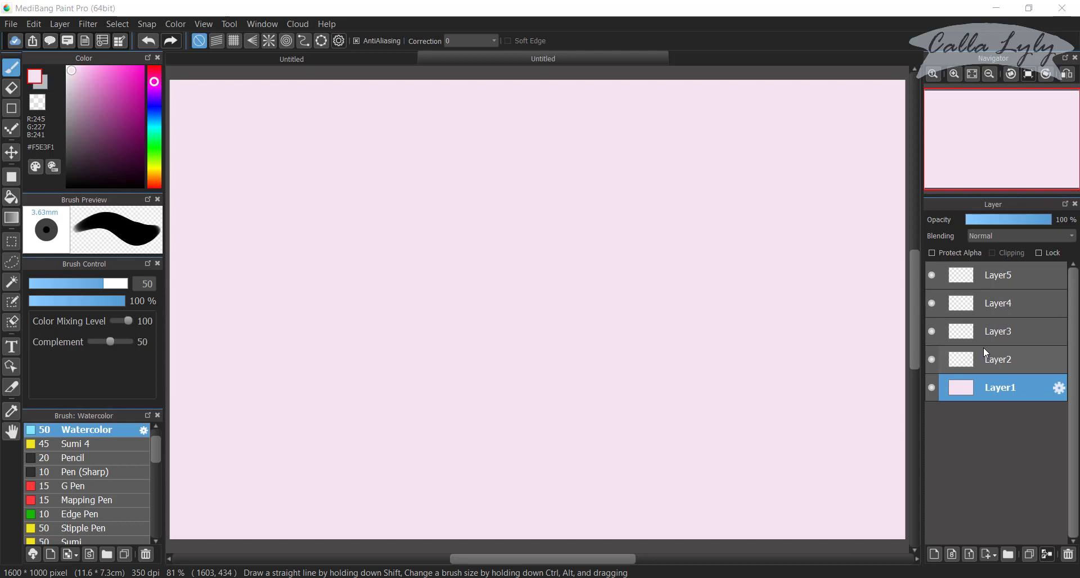
Activate Layer2 and set up the Watercolor brush with the blue #4A5FAF at size 123.
left_click(985, 354)
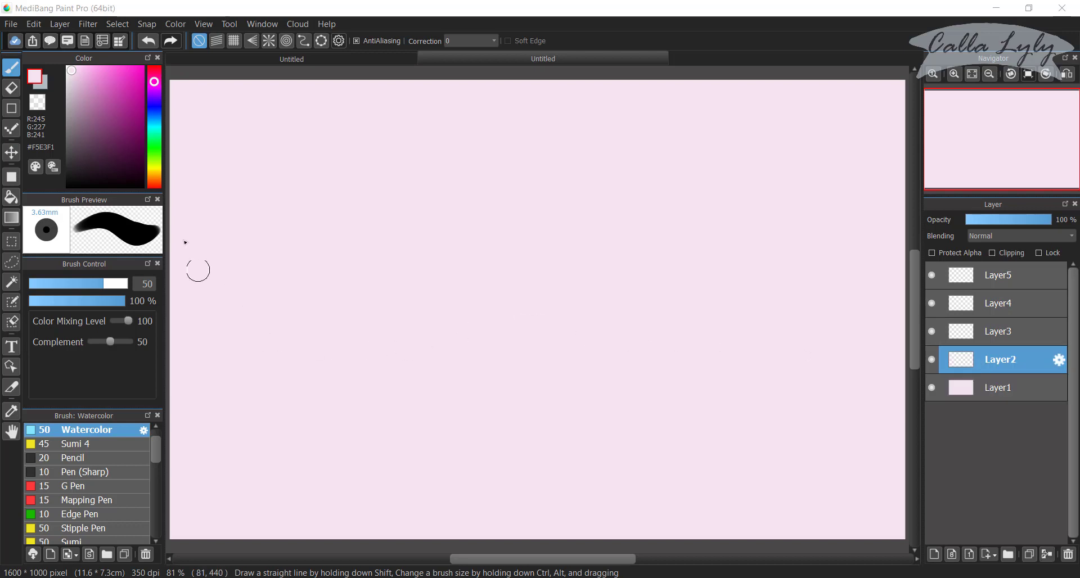
left_click(150, 111)
left_click(112, 104)
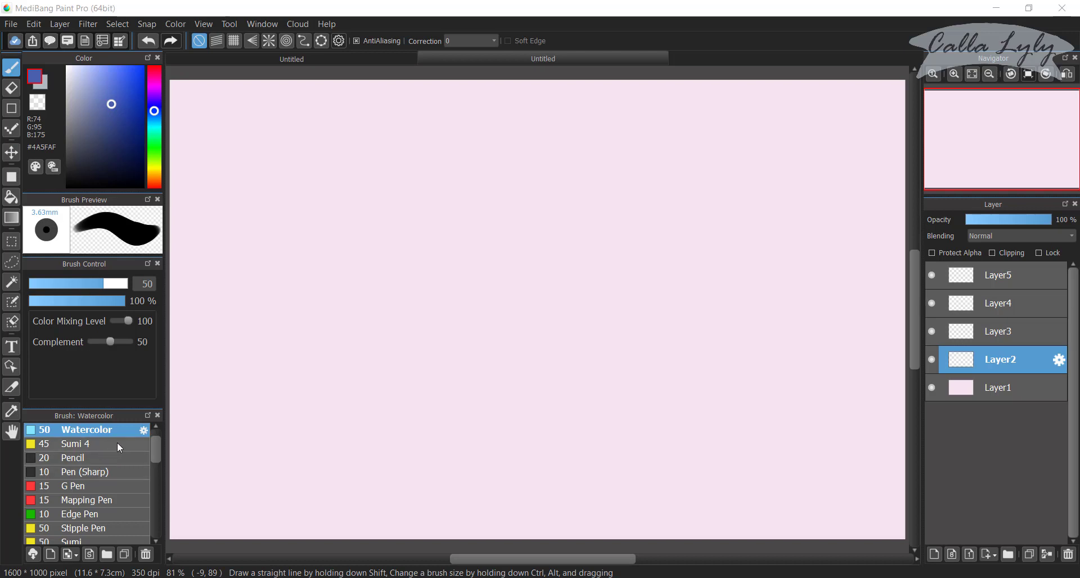
scroll(158, 451, "up", 2)
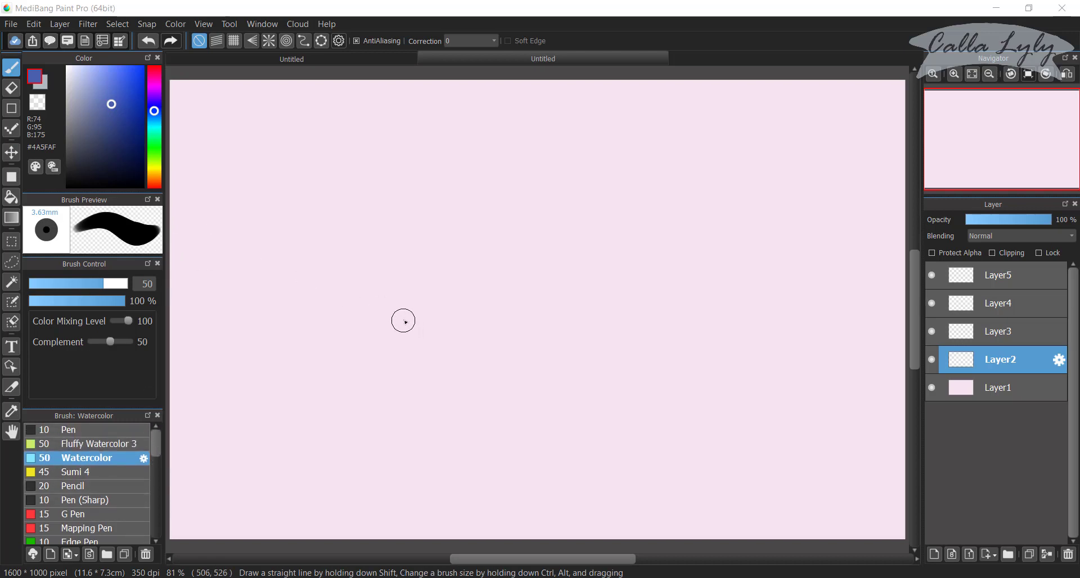
left_click_drag(387, 331, 484, 301)
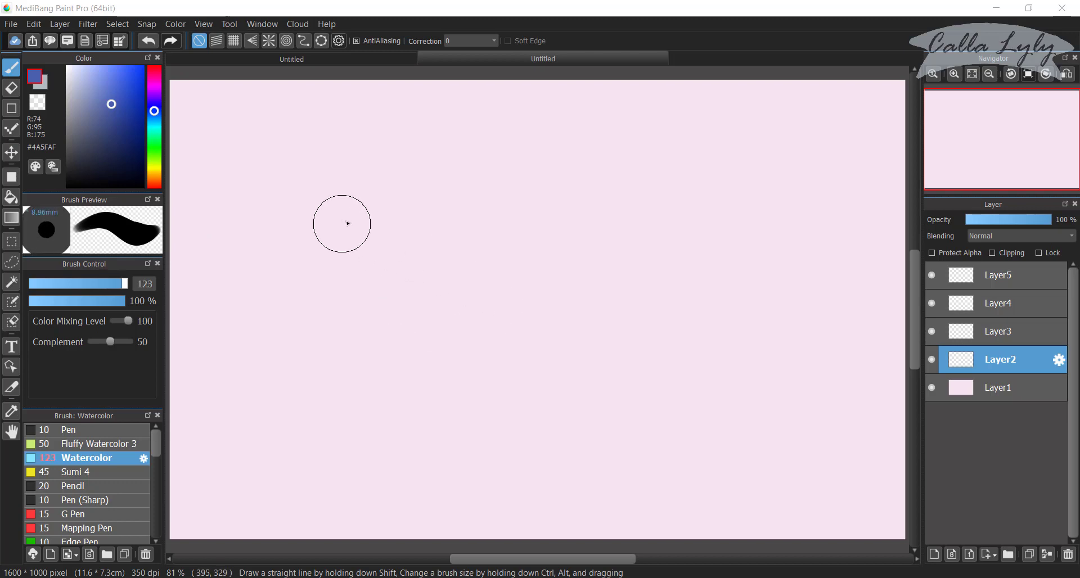
left_click(128, 122)
left_click_drag(345, 161, 742, 172)
key("ctrl+z")
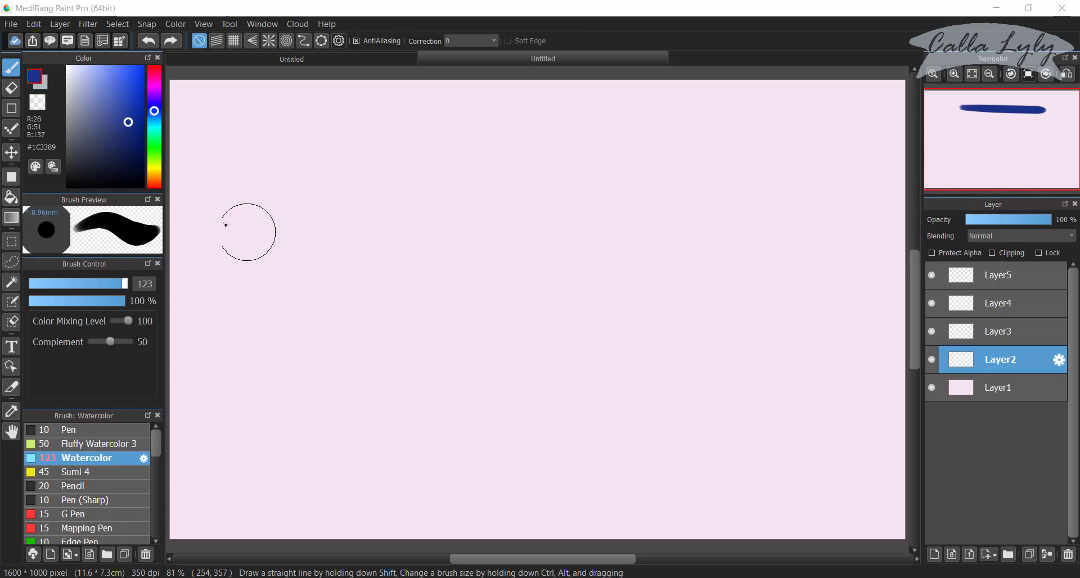
Cover most of the canvas with broad horizontal Watercolor strokes in blue #566CBA at 57% opacity, leaving a pink border.
left_click(87, 302)
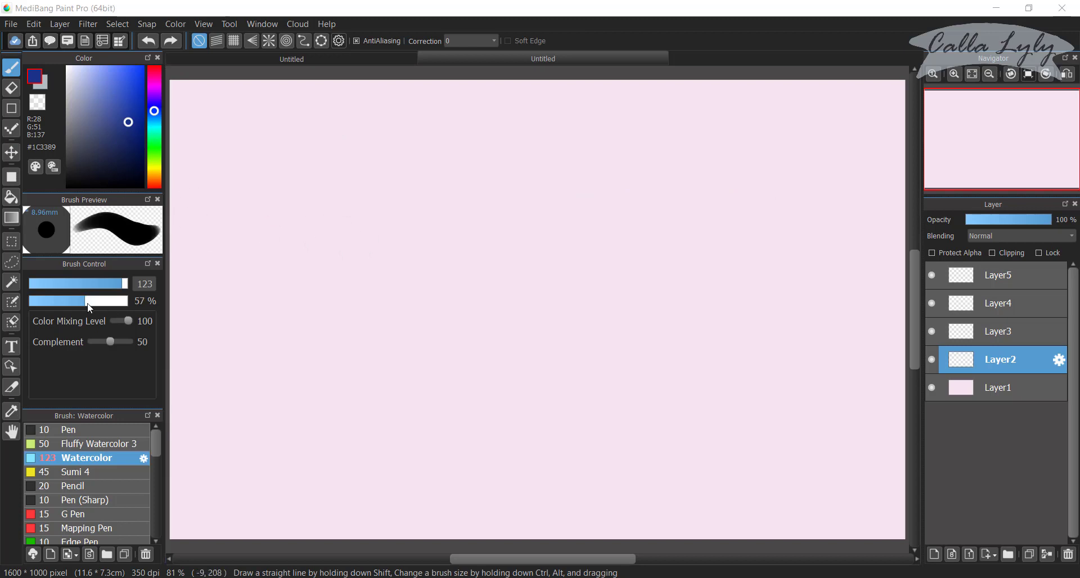
left_click(108, 99)
mouse_move(371, 184)
left_mouse_down()
mouse_move(627, 184)
mouse_move(596, 205)
mouse_move(383, 214)
mouse_move(748, 213)
mouse_move(402, 230)
mouse_move(742, 246)
mouse_move(361, 257)
mouse_move(646, 261)
mouse_move(417, 286)
mouse_move(689, 308)
mouse_move(297, 307)
mouse_move(759, 333)
mouse_move(298, 350)
mouse_move(721, 351)
mouse_move(336, 393)
mouse_move(759, 405)
mouse_move(308, 415)
mouse_move(735, 430)
mouse_move(313, 441)
mouse_move(733, 457)
mouse_move(683, 450)
mouse_move(321, 483)
mouse_move(546, 468)
mouse_move(496, 481)
mouse_move(625, 489)
mouse_move(505, 460)
mouse_move(228, 444)
mouse_move(456, 382)
mouse_move(252, 376)
mouse_move(399, 324)
mouse_move(350, 308)
mouse_move(432, 260)
mouse_move(387, 221)
mouse_move(317, 219)
mouse_move(316, 186)
mouse_move(804, 234)
mouse_move(753, 198)
mouse_move(716, 196)
mouse_move(668, 239)
mouse_move(770, 265)
mouse_move(775, 283)
mouse_move(663, 328)
mouse_move(737, 349)
mouse_move(682, 390)
mouse_move(827, 453)
left_mouse_up()
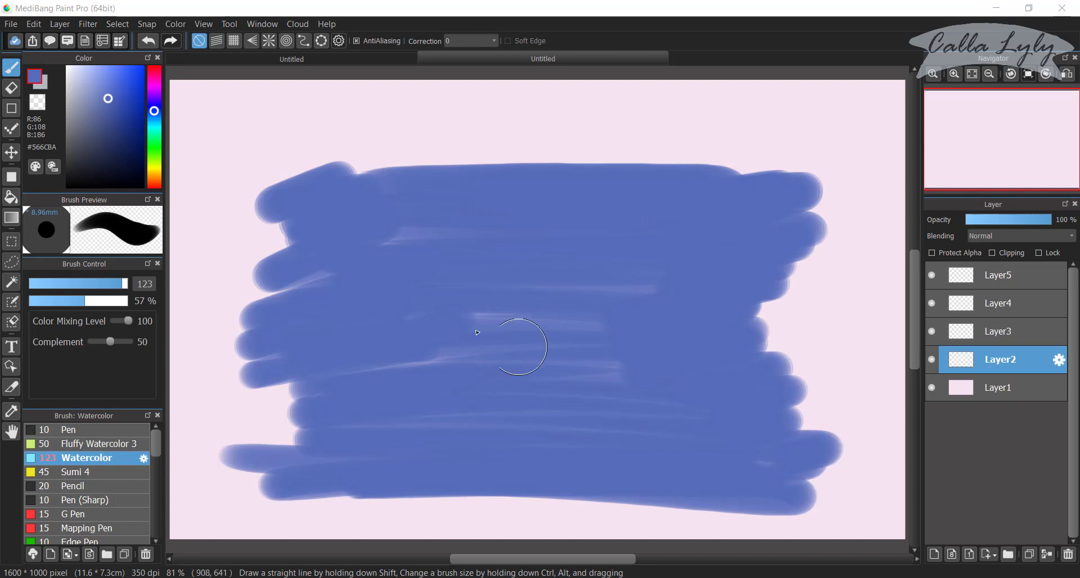
mouse_move(519, 347)
left_mouse_down()
mouse_move(512, 307)
mouse_move(445, 346)
mouse_move(423, 377)
mouse_move(519, 338)
left_mouse_up()
Brush lighter horizontal streaks across the blue area and past its edges, using #9BA8D9 at 37% opacity.
left_click(88, 84)
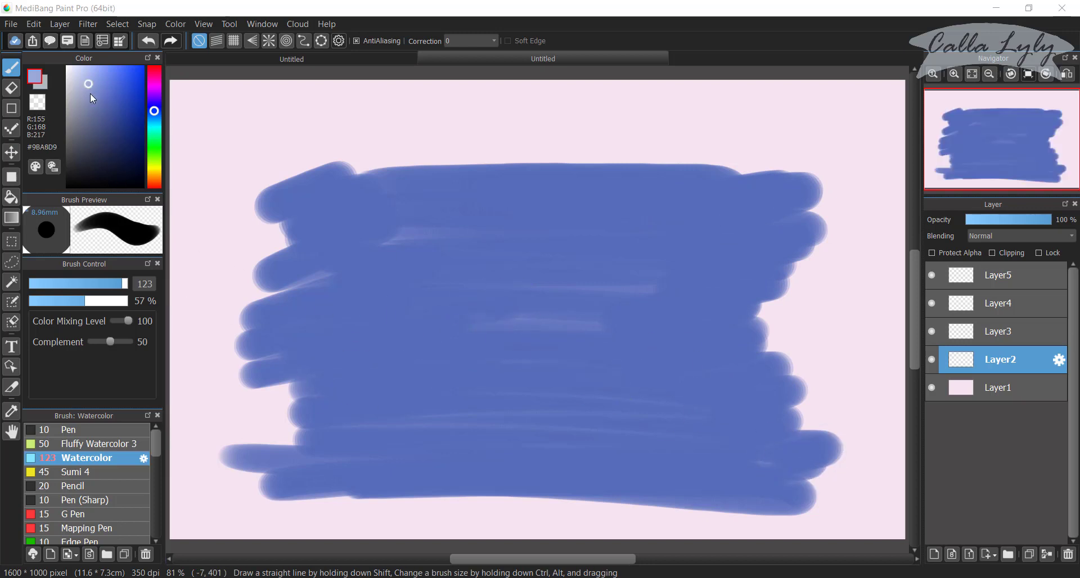
left_click(69, 304)
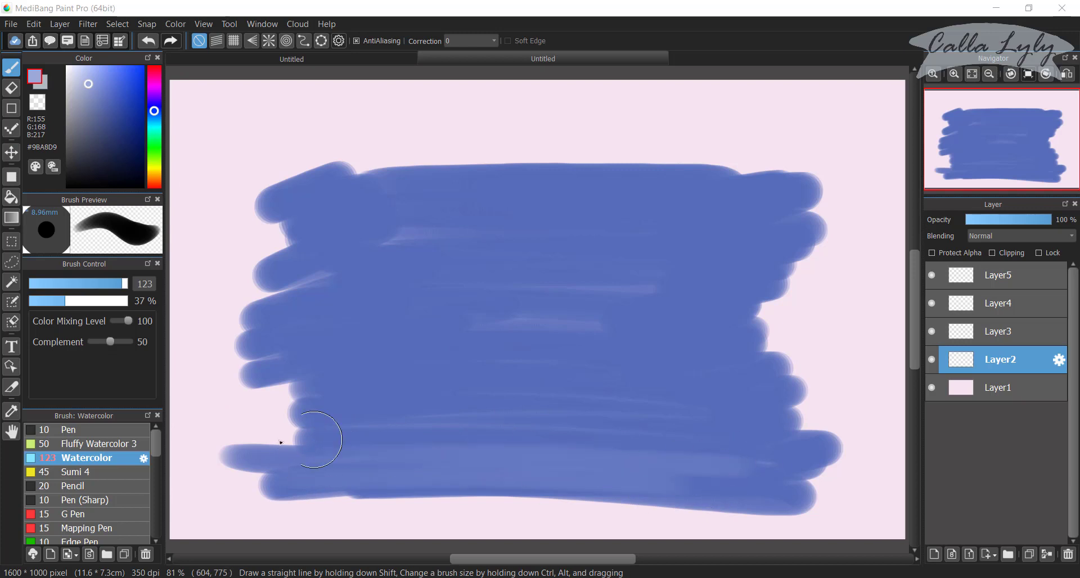
mouse_move(314, 440)
left_mouse_down()
mouse_move(775, 433)
mouse_move(275, 427)
mouse_move(825, 439)
left_mouse_up()
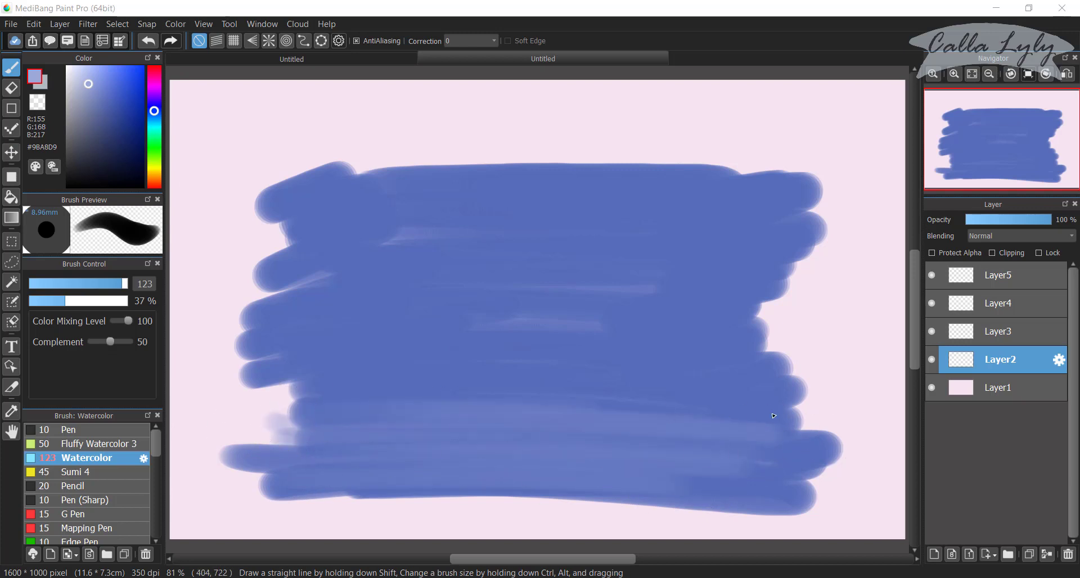
mouse_move(337, 280)
left_mouse_down()
mouse_move(749, 284)
mouse_move(242, 292)
mouse_move(278, 309)
mouse_move(225, 345)
left_mouse_up()
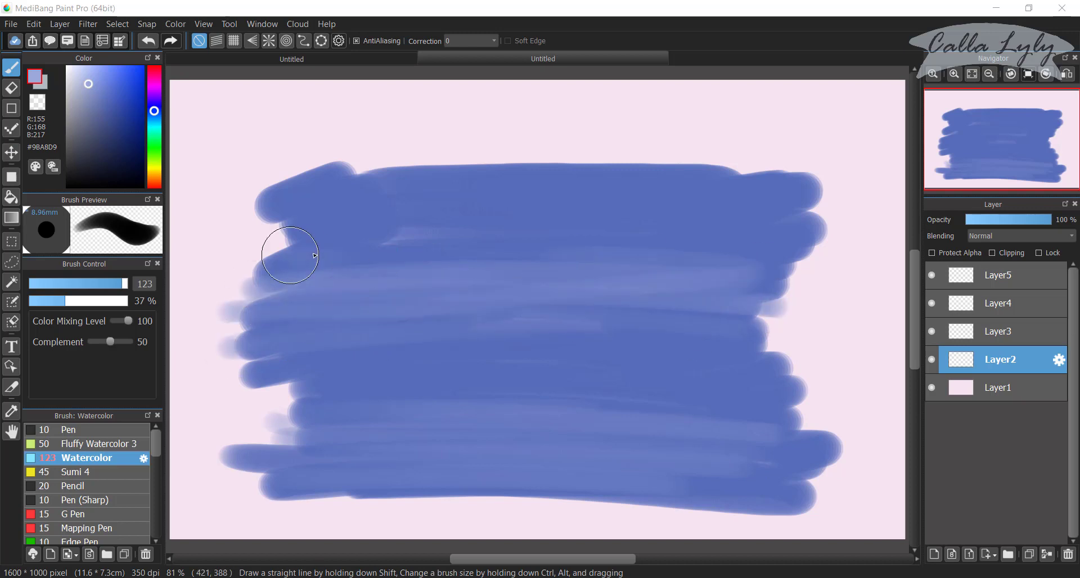
mouse_move(314, 255)
left_mouse_down()
mouse_move(273, 229)
mouse_move(816, 256)
mouse_move(476, 232)
left_mouse_up()
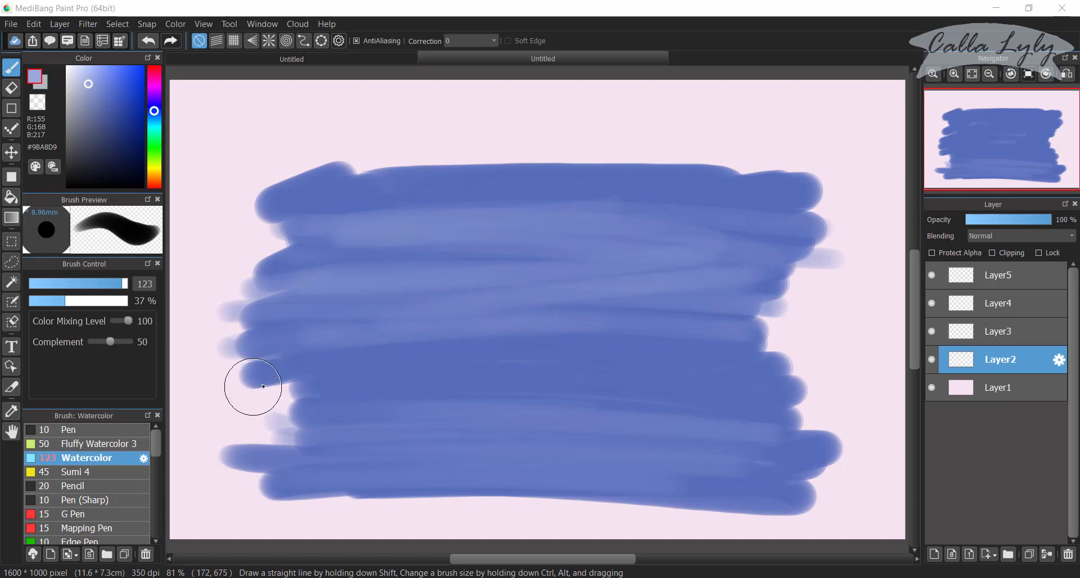
mouse_move(256, 385)
left_mouse_down()
mouse_move(280, 414)
mouse_move(275, 428)
mouse_move(277, 412)
mouse_move(332, 439)
left_mouse_up()
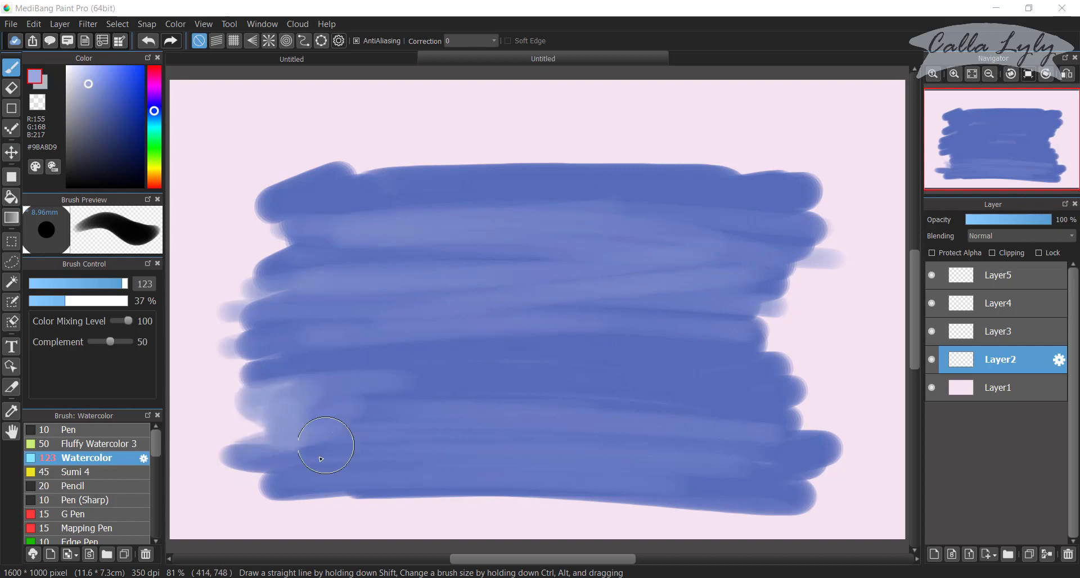
mouse_move(360, 504)
left_mouse_down()
mouse_move(679, 496)
mouse_move(591, 506)
mouse_move(367, 499)
mouse_move(812, 482)
mouse_move(777, 473)
left_mouse_up()
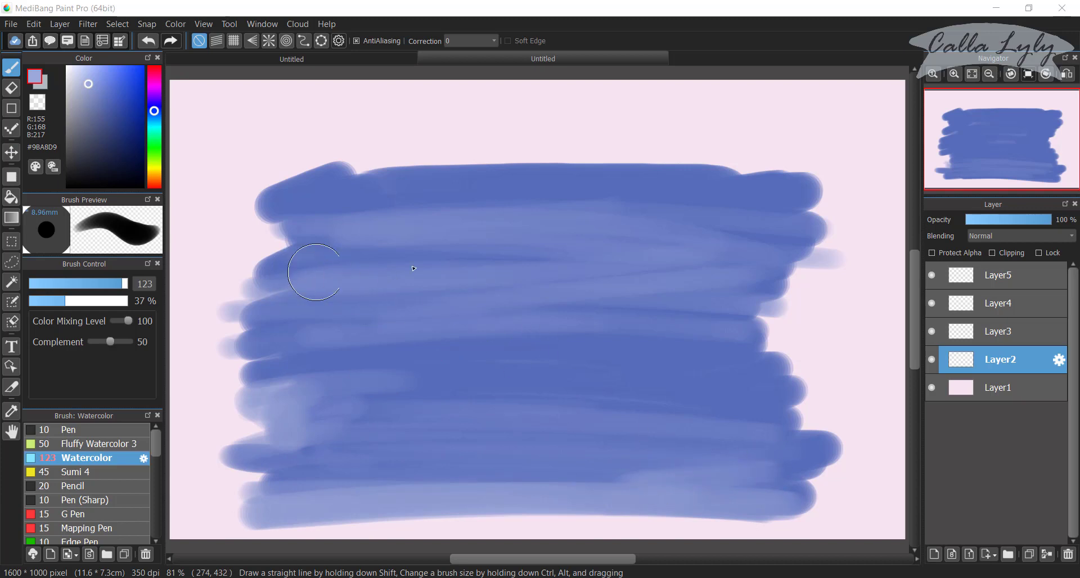
mouse_move(284, 169)
left_mouse_down()
mouse_move(723, 167)
mouse_move(533, 150)
mouse_move(599, 160)
mouse_move(577, 180)
left_mouse_up()
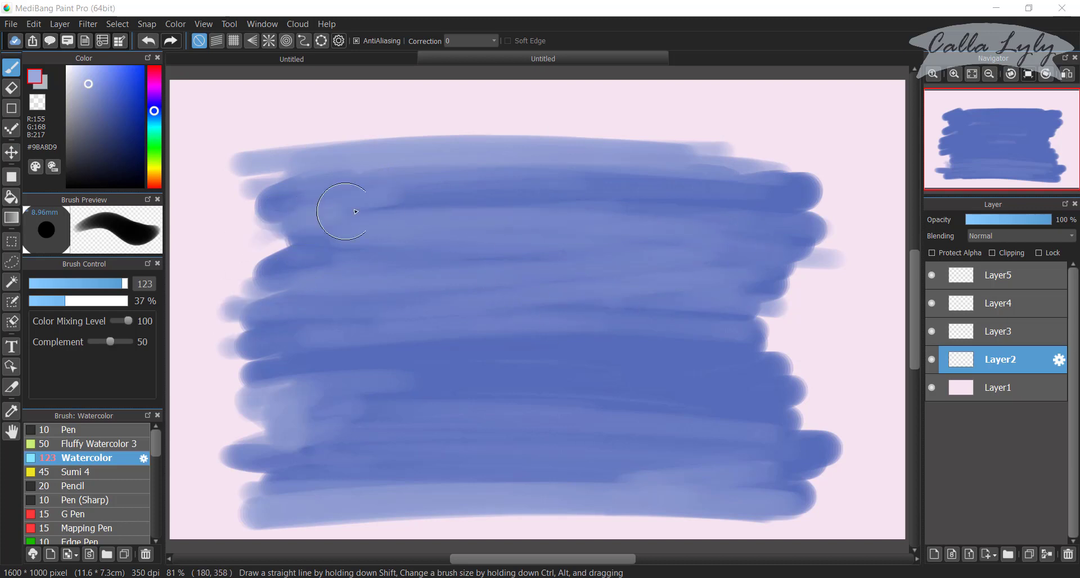
left_click_drag(552, 211, 796, 159)
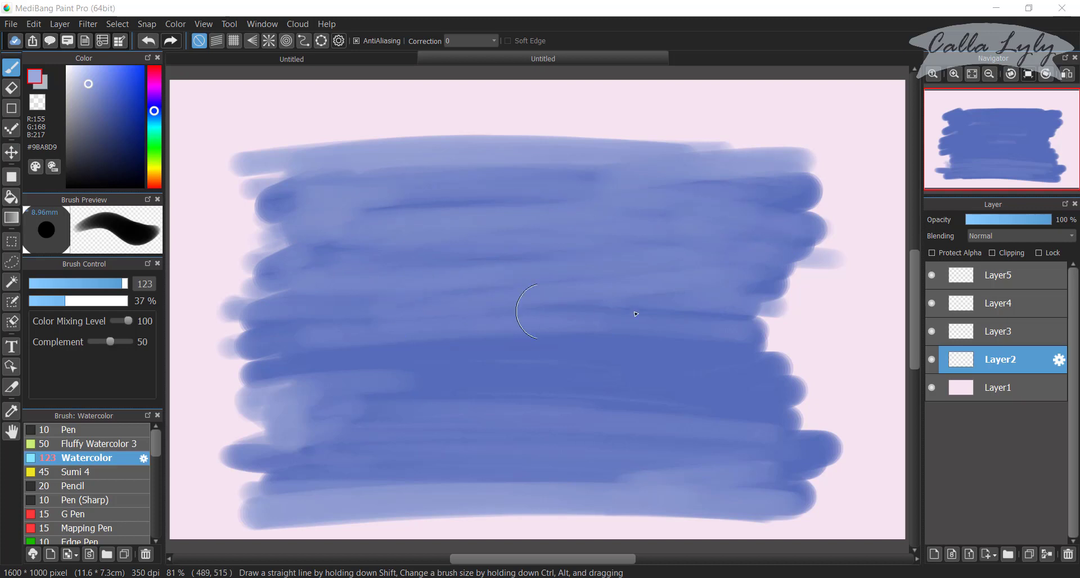
left_click_drag(543, 311, 782, 333)
left_click_drag(663, 354, 832, 360)
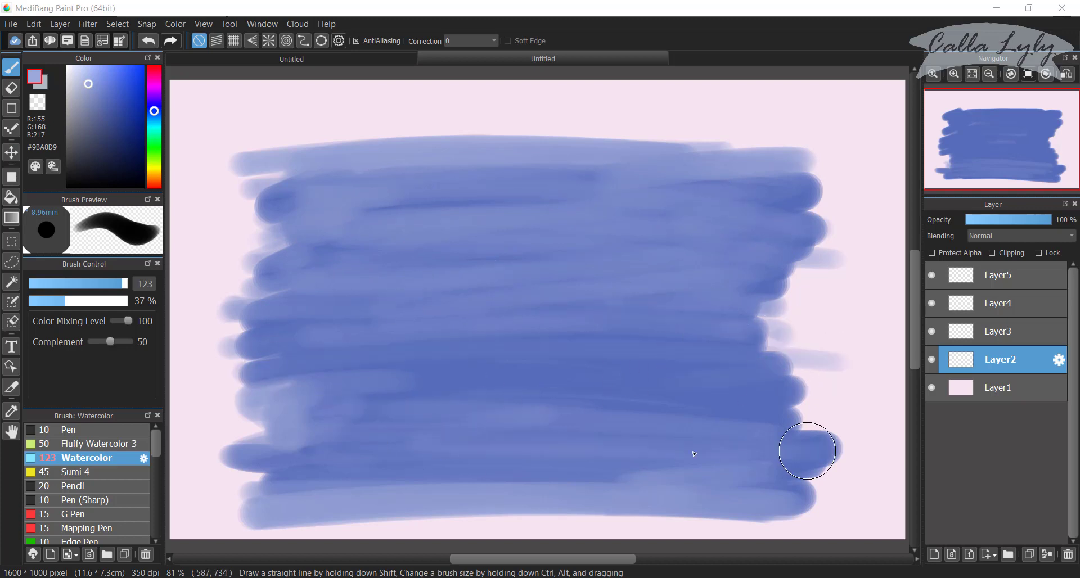
mouse_move(807, 451)
left_mouse_down()
mouse_move(813, 478)
mouse_move(627, 501)
mouse_move(174, 472)
left_mouse_up()
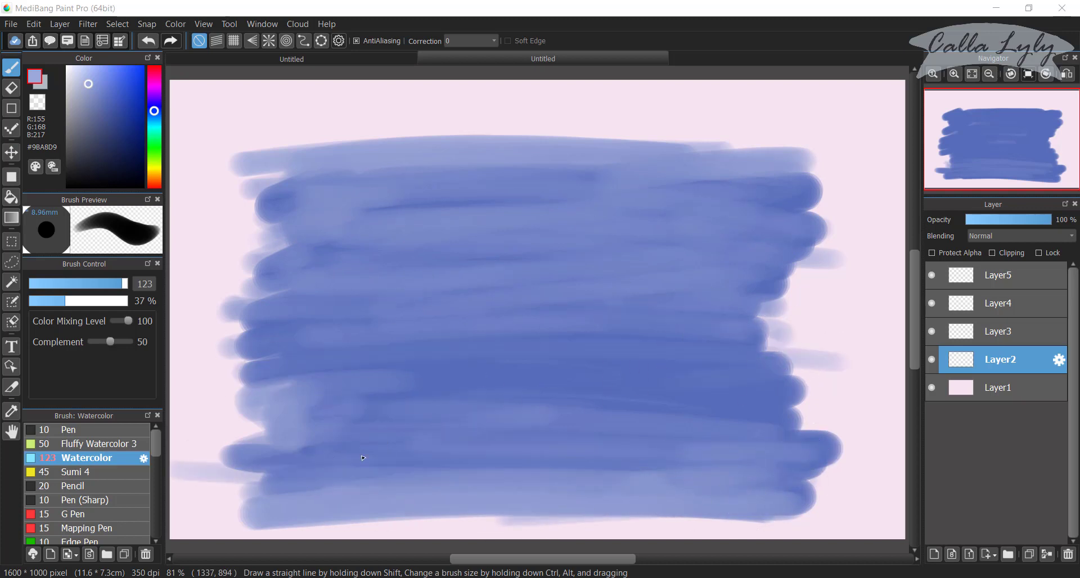
Deepen some bands of the sky with horizontal strokes in dark blue #1D3796 at 18% opacity.
left_click(109, 119)
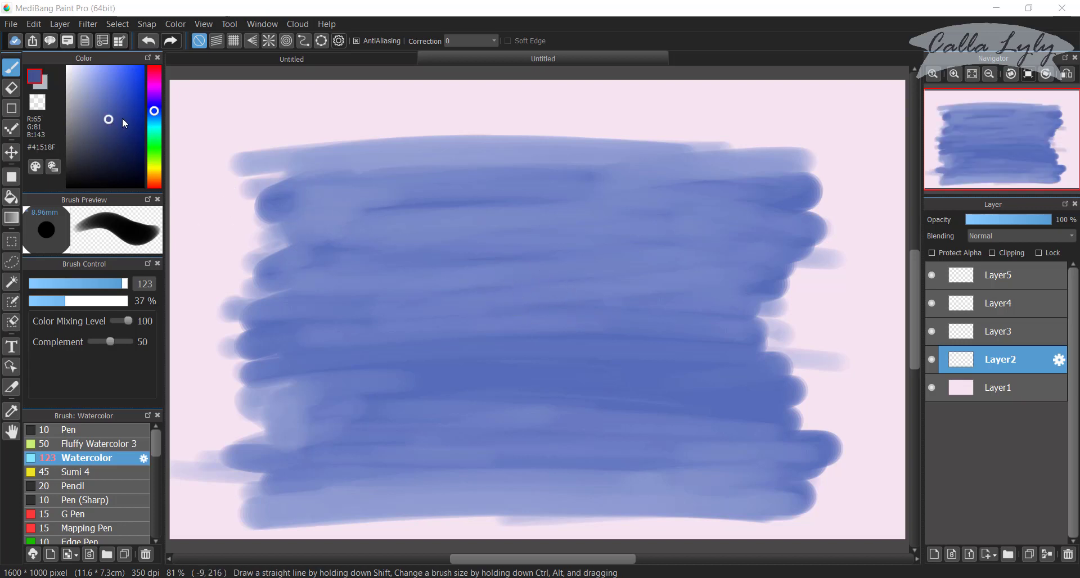
left_click_drag(54, 303, 47, 302)
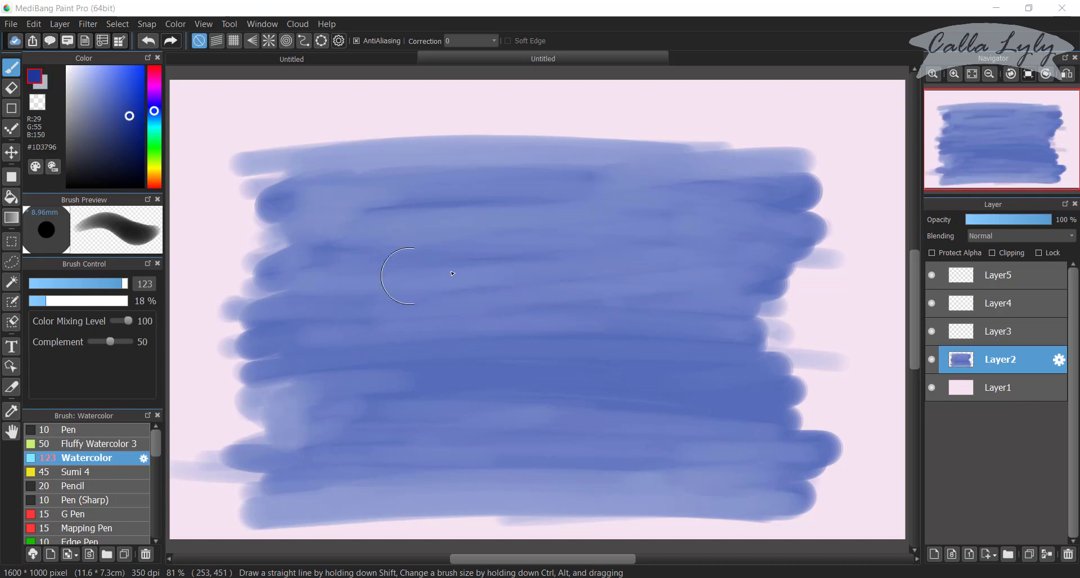
mouse_move(297, 201)
left_mouse_down()
mouse_move(636, 180)
mouse_move(307, 184)
mouse_move(580, 175)
mouse_move(569, 168)
mouse_move(257, 203)
mouse_move(360, 241)
left_mouse_up()
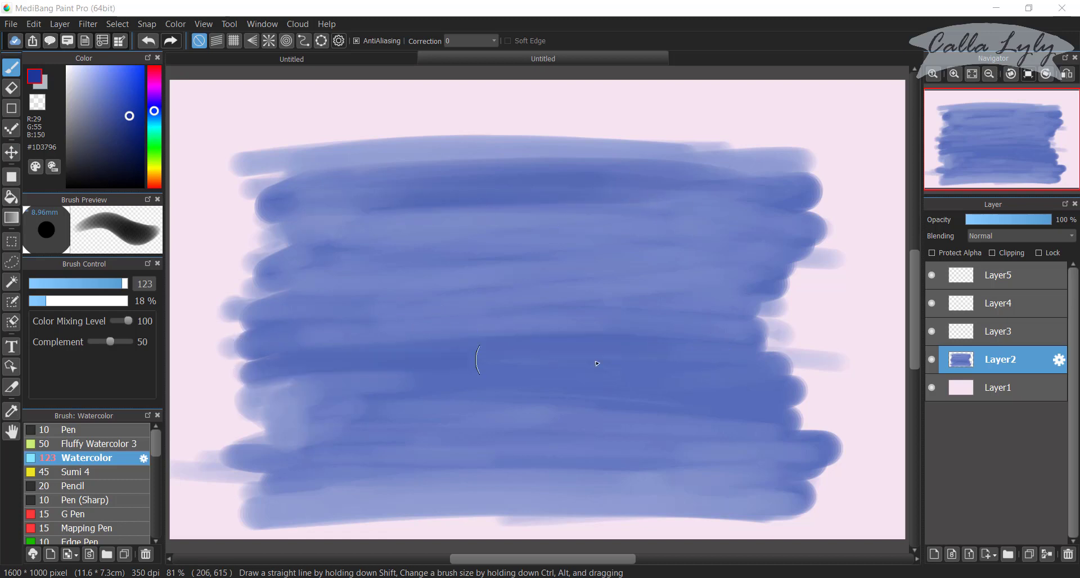
mouse_move(325, 389)
left_mouse_down()
mouse_move(233, 390)
mouse_move(231, 457)
mouse_move(194, 459)
left_mouse_up()
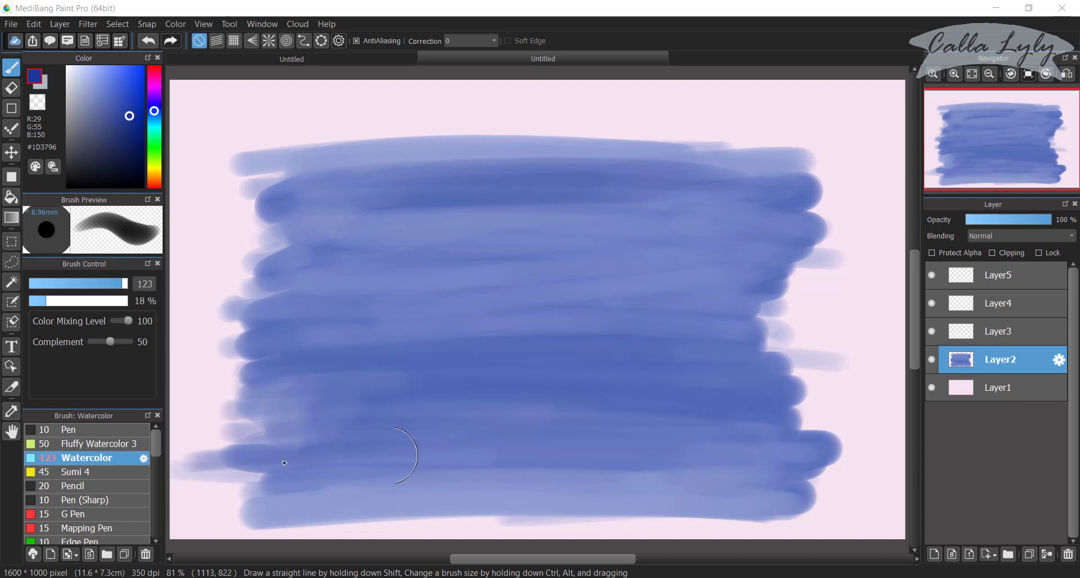
On Layer3, paint a textured cloud with a short tail in the sky's lower left, using Sumi 4 in #E7EAF3 and enlarging it to 77.
left_click(1023, 343)
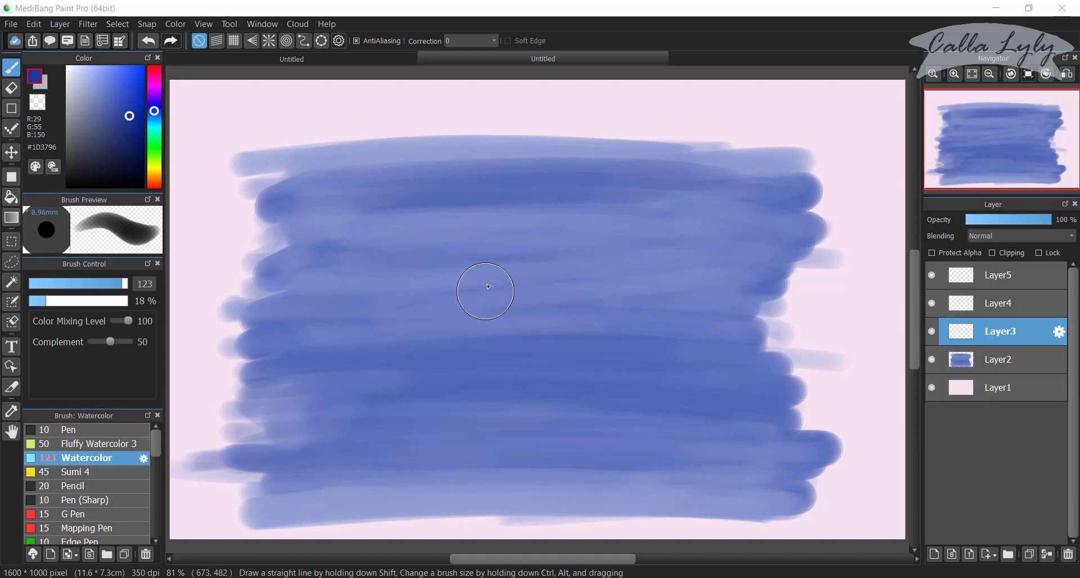
left_click(103, 472)
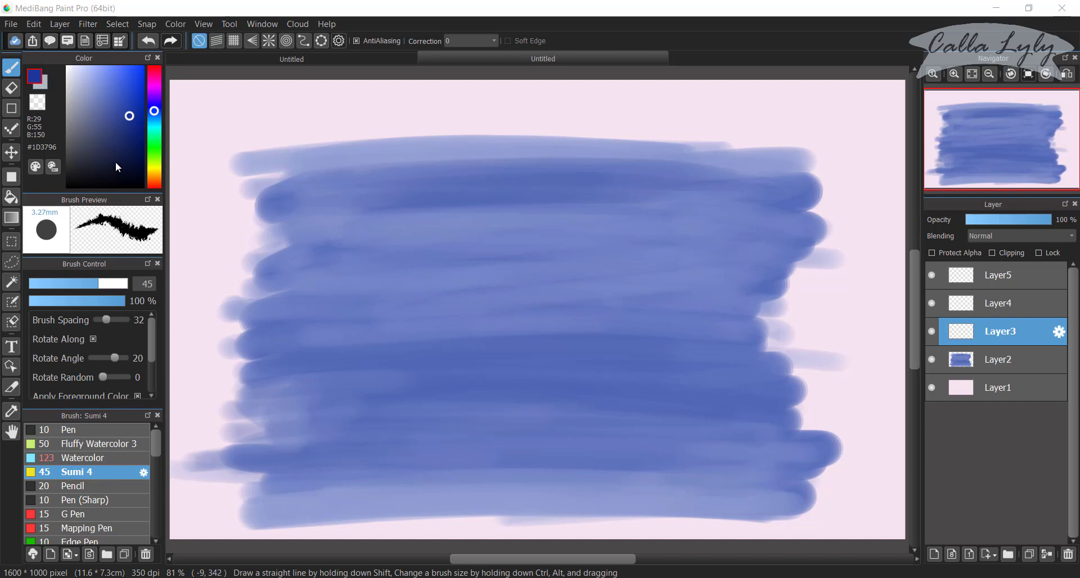
left_click(70, 72)
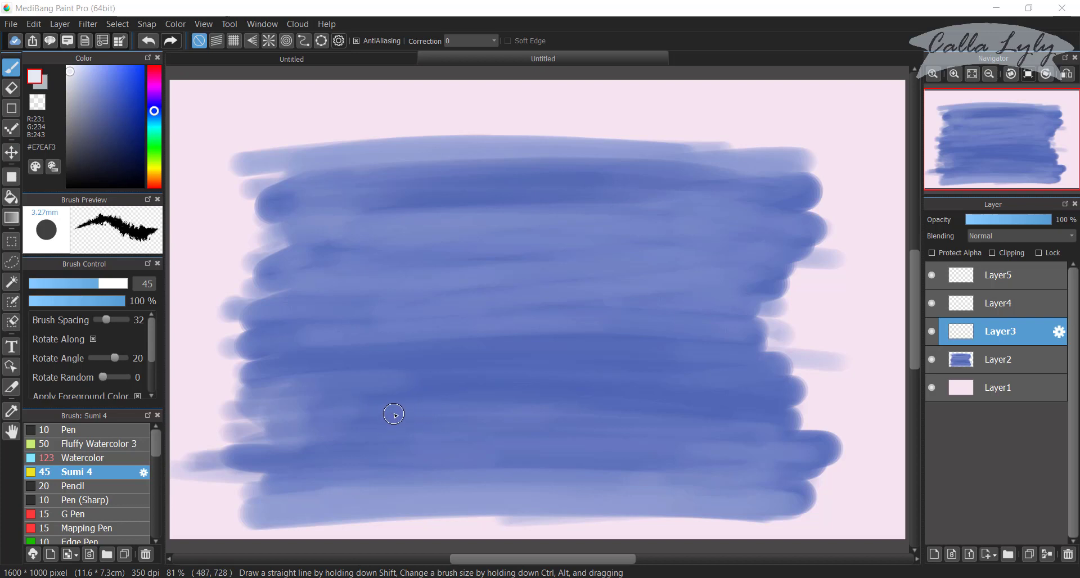
mouse_move(390, 415)
left_mouse_down()
mouse_move(364, 428)
mouse_move(415, 419)
mouse_move(335, 438)
mouse_move(344, 447)
mouse_move(369, 425)
mouse_move(373, 443)
mouse_move(406, 417)
mouse_move(433, 431)
left_mouse_up()
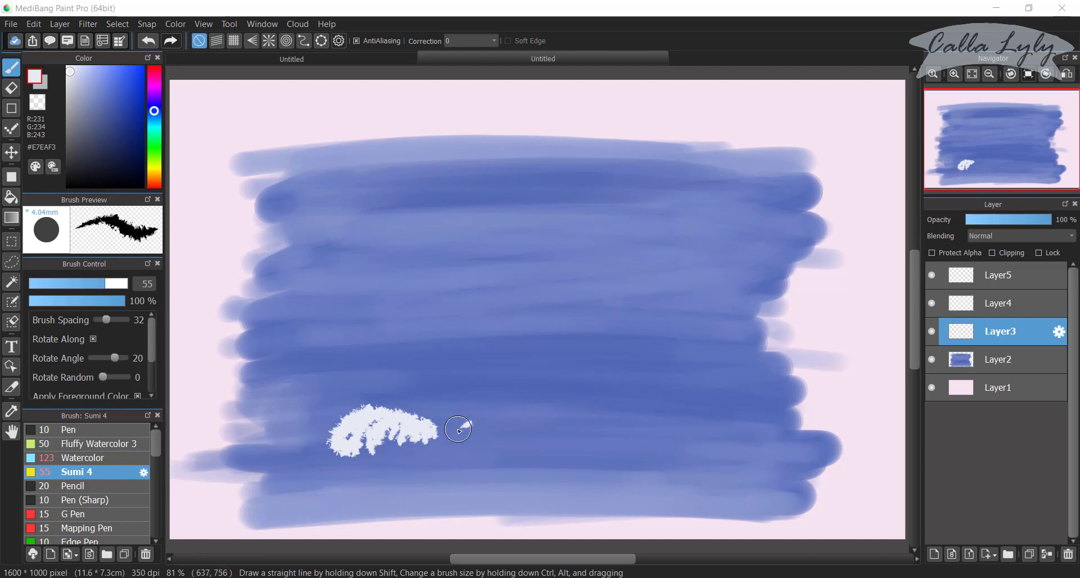
left_click_drag(459, 431, 457, 434)
key("ctrl+z")
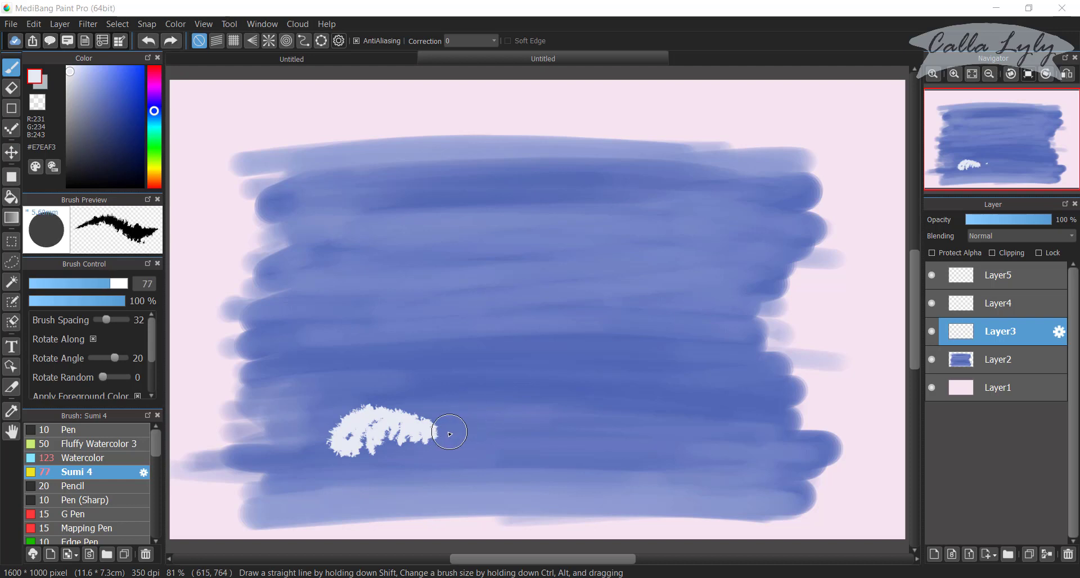
left_click_drag(450, 433, 448, 431)
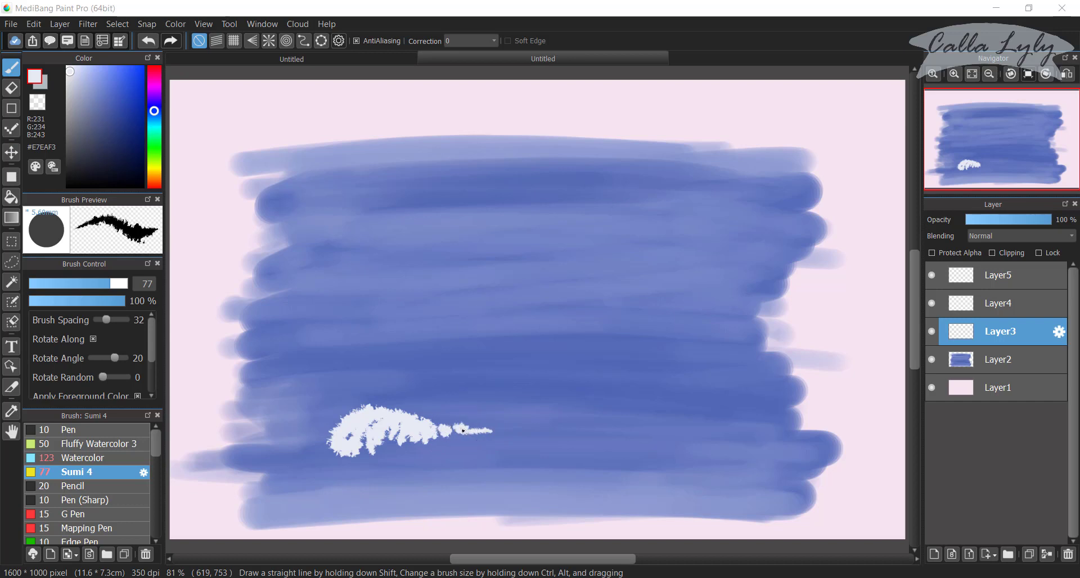
Paint a second cloud with a long thin tail above the first, and a smaller wispy cloud at the sky's lower right.
left_click(386, 410)
mouse_move(334, 399)
left_mouse_down()
mouse_move(308, 405)
mouse_move(338, 388)
mouse_move(360, 394)
mouse_move(349, 389)
mouse_move(482, 424)
left_mouse_up()
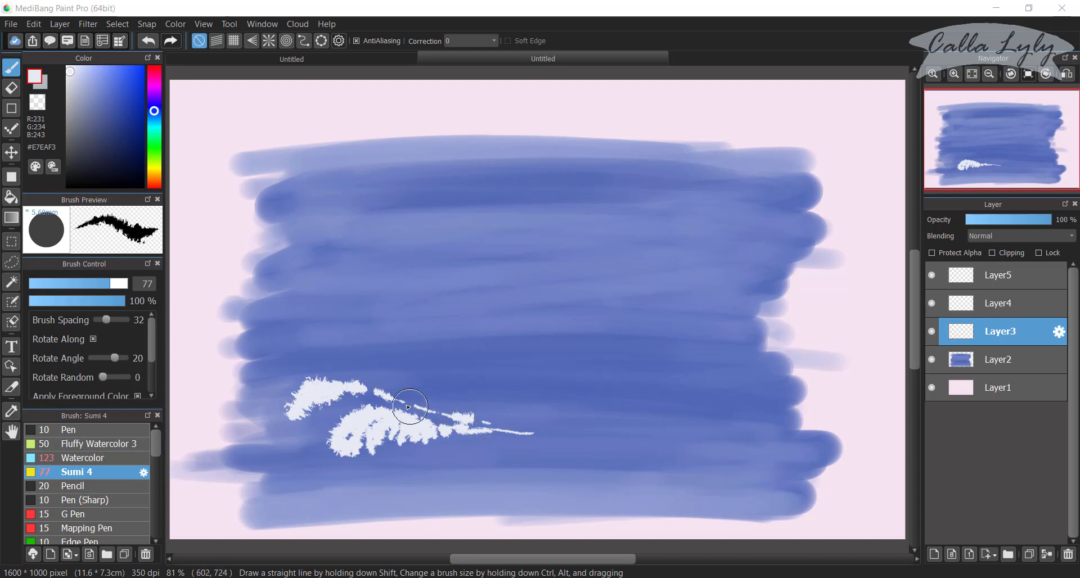
mouse_move(408, 406)
left_mouse_down()
mouse_move(368, 389)
mouse_move(454, 422)
left_mouse_up()
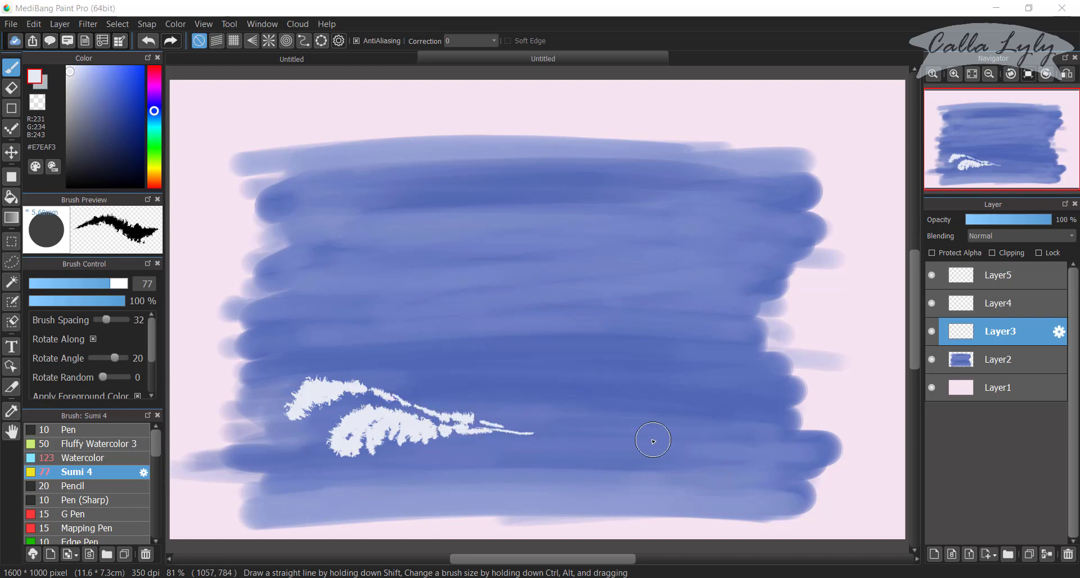
mouse_move(632, 444)
left_mouse_down()
mouse_move(647, 457)
mouse_move(778, 462)
left_mouse_up()
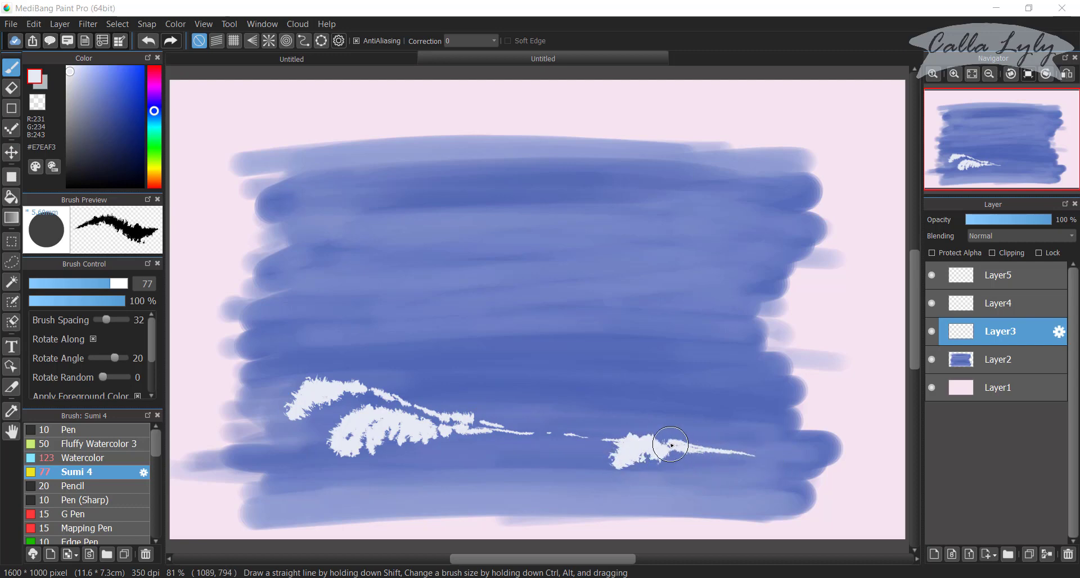
left_click_drag(670, 445, 598, 440)
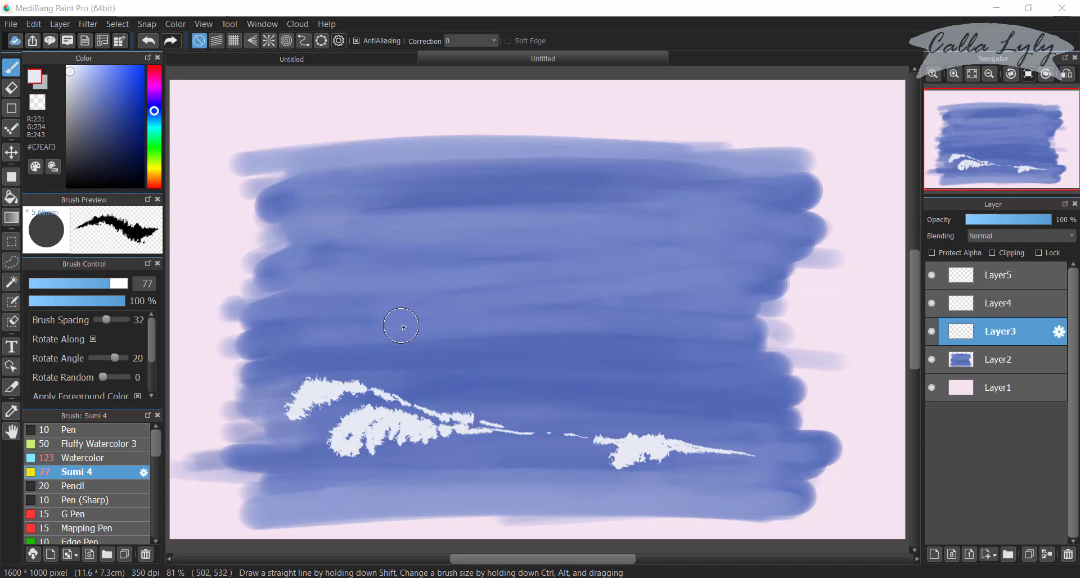
Paint a puffy tapering cloud at the sky's middle left and build up the crest of the cloud below it.
mouse_move(403, 327)
left_mouse_down()
mouse_move(378, 318)
mouse_move(355, 327)
mouse_move(394, 322)
mouse_move(389, 337)
mouse_move(413, 321)
mouse_move(412, 336)
mouse_move(448, 332)
mouse_move(438, 342)
mouse_move(462, 332)
mouse_move(372, 328)
mouse_move(366, 314)
mouse_move(380, 309)
mouse_move(329, 328)
mouse_move(350, 317)
mouse_move(338, 336)
left_mouse_up()
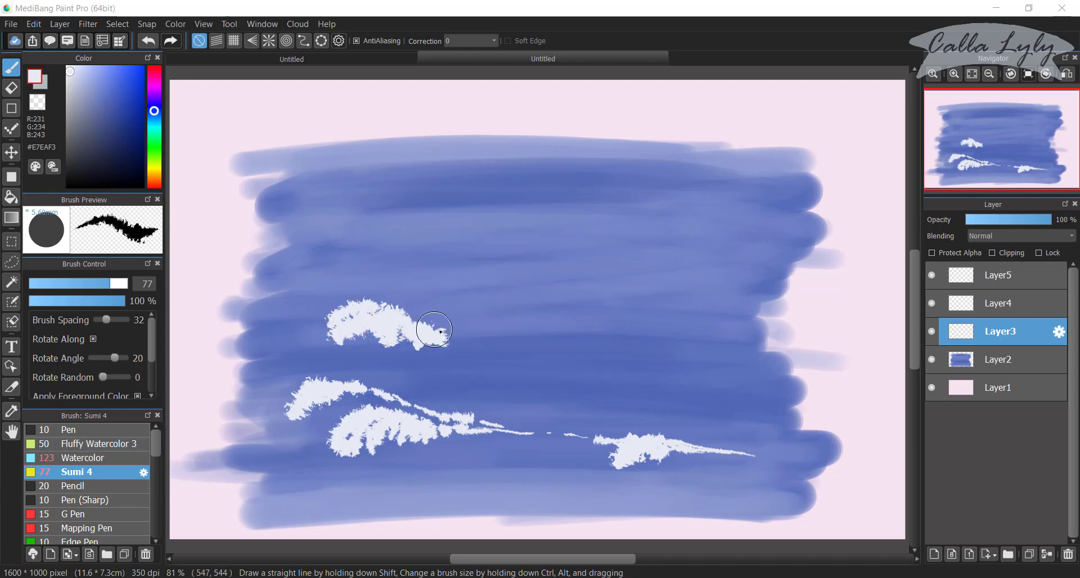
mouse_move(476, 332)
left_mouse_down()
mouse_move(438, 335)
mouse_move(459, 334)
mouse_move(414, 323)
left_mouse_up()
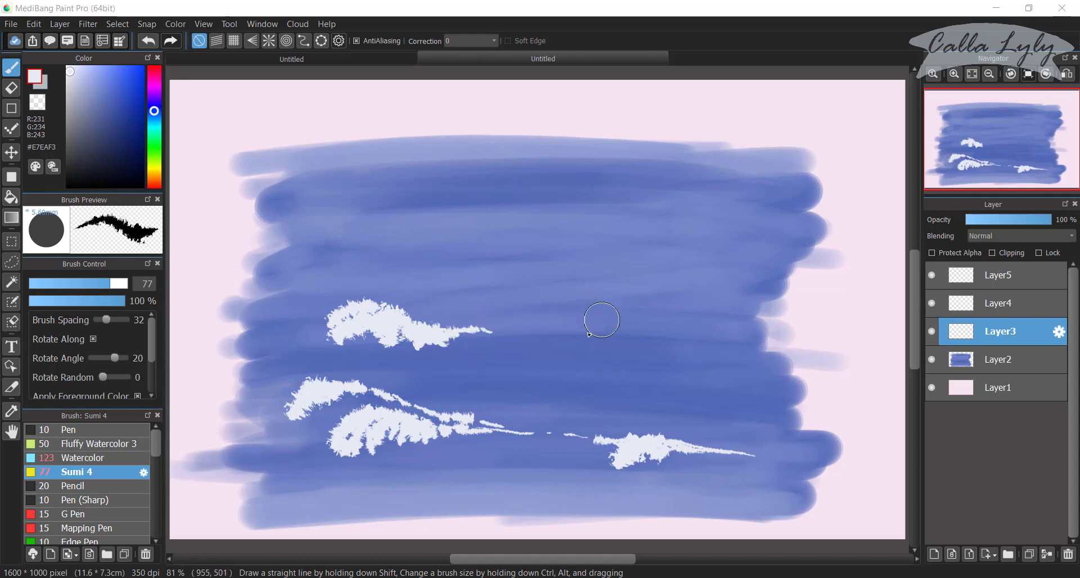
mouse_move(348, 381)
left_mouse_down()
mouse_move(326, 376)
mouse_move(385, 388)
mouse_move(360, 375)
mouse_move(408, 401)
left_mouse_up()
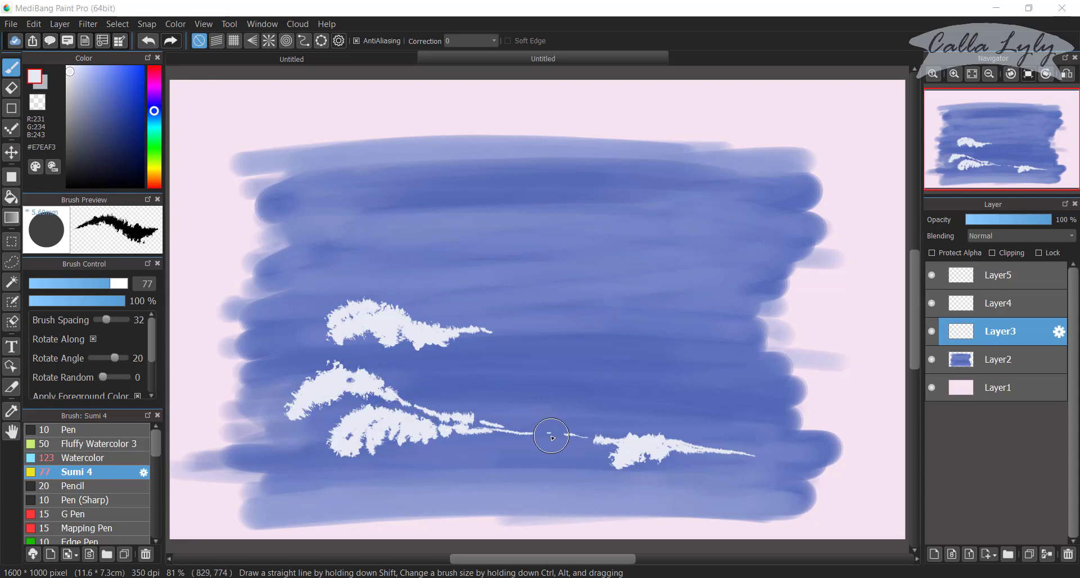
Extend the left end of the uppermost white wave crest on Layer3 with the Sumi 4 brush in #E7EAF3.
mouse_move(324, 333)
left_mouse_down()
mouse_move(306, 340)
mouse_move(324, 345)
left_mouse_up()
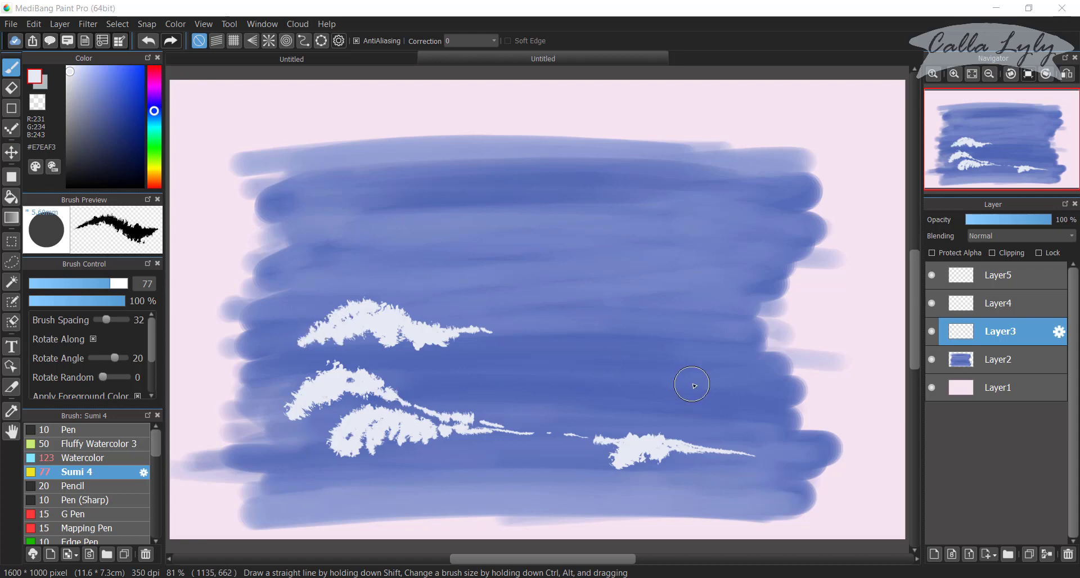
left_click(992, 392)
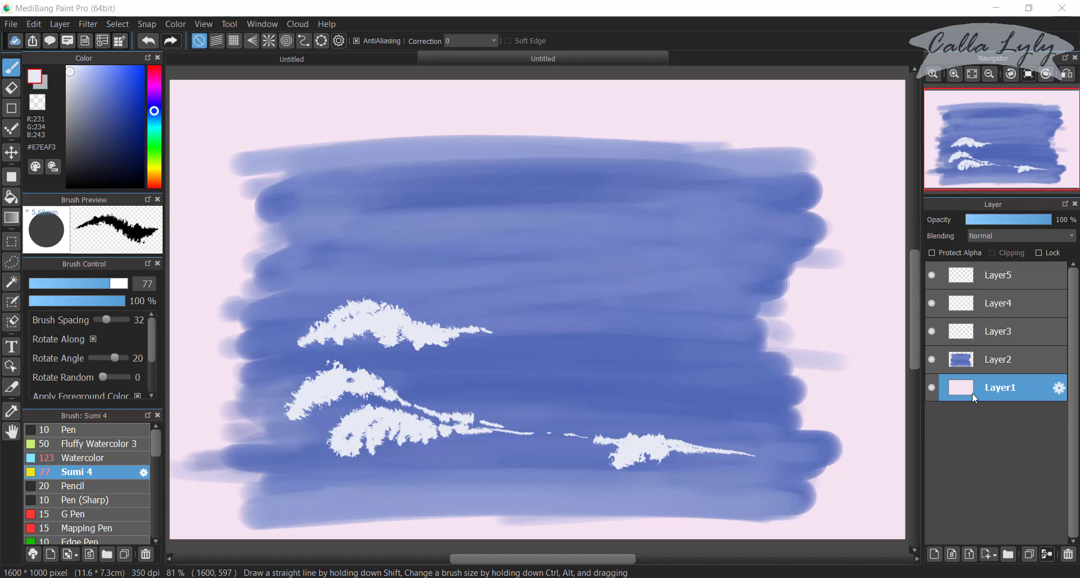
left_click(994, 337)
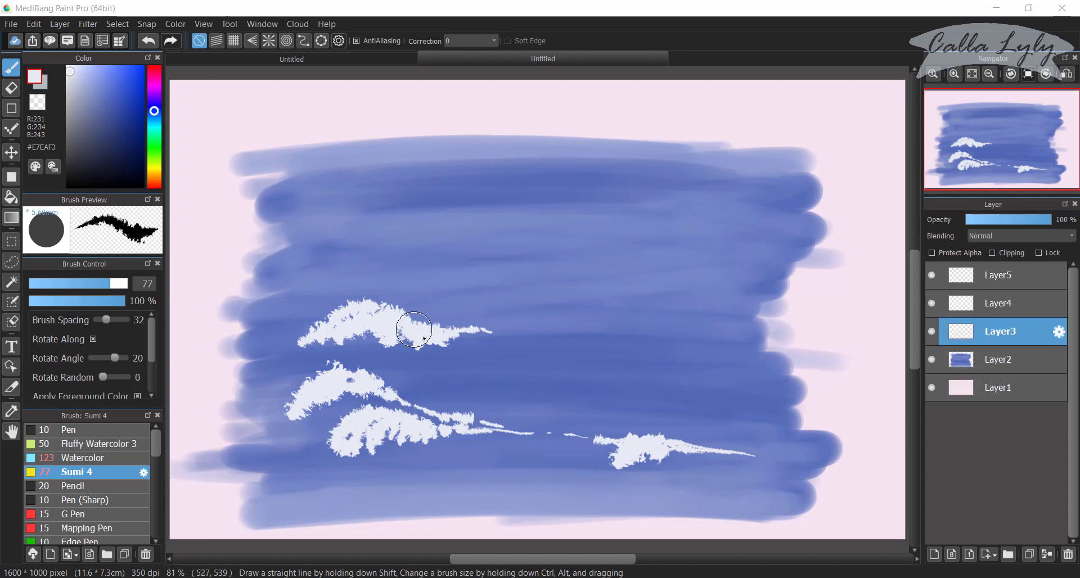
Shade the top of the uppermost wave crest with the Watercolor brush in dark blue #263879, at size 92 and 18% opacity.
left_click(119, 130)
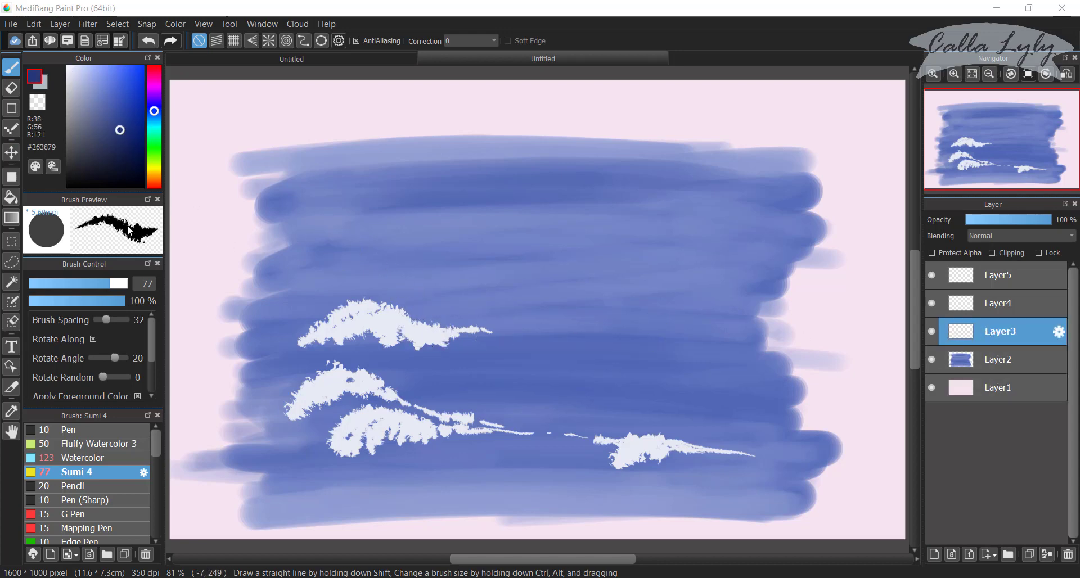
left_click(68, 301)
left_click(123, 456)
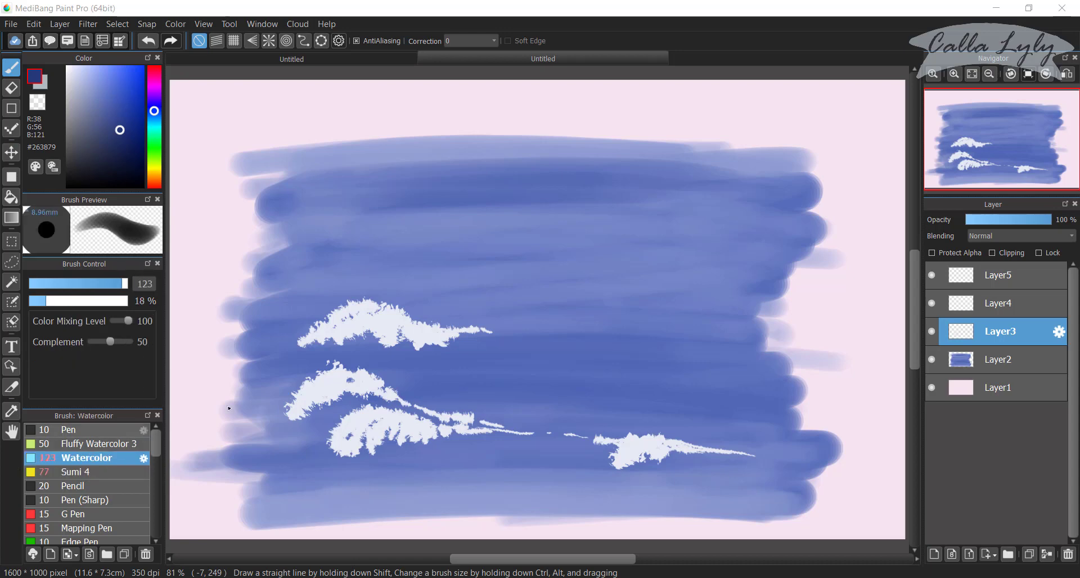
mouse_move(461, 316)
left_mouse_down()
mouse_move(282, 312)
mouse_move(391, 298)
mouse_move(338, 299)
mouse_move(393, 315)
left_mouse_up()
key("ctrl+z")
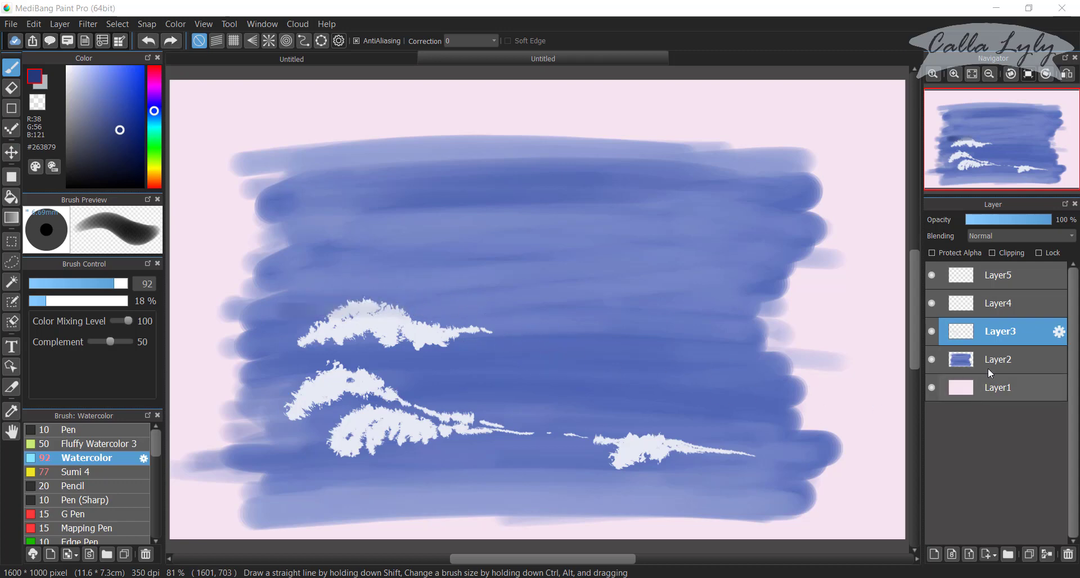
left_click_drag(985, 334, 983, 360)
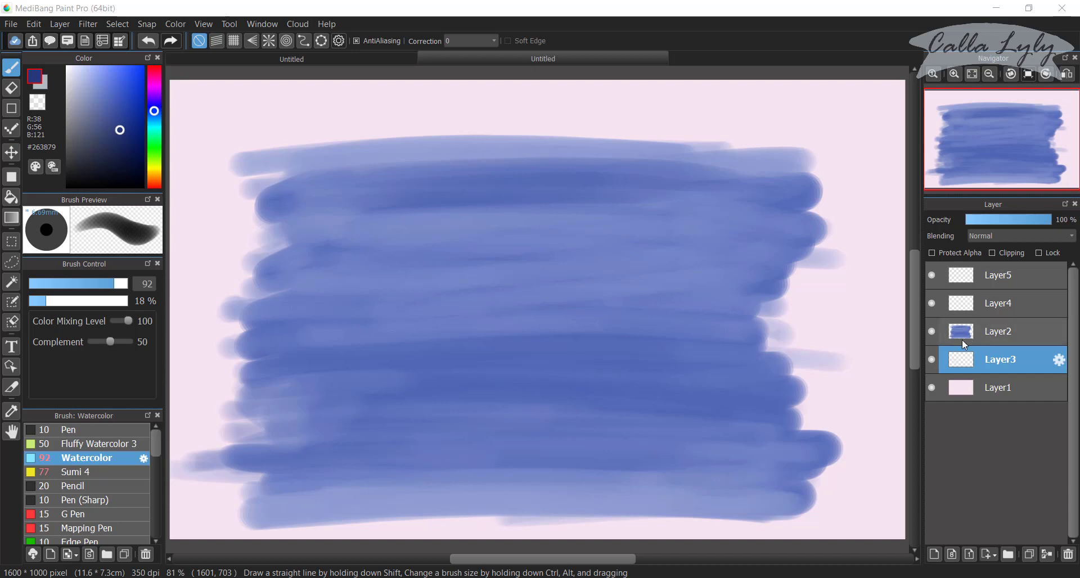
left_click(932, 303)
left_click_drag(986, 332, 985, 334)
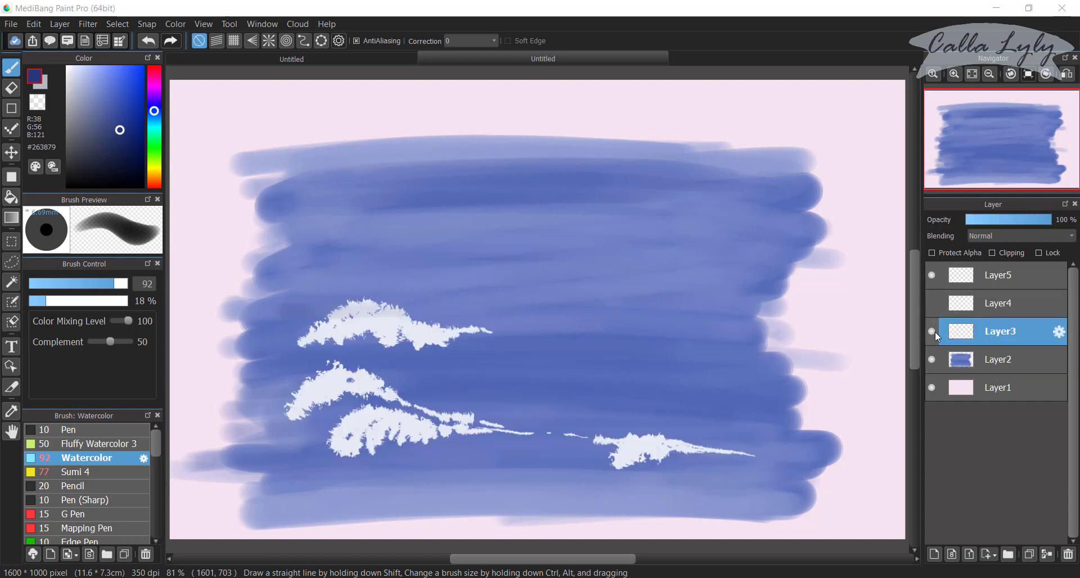
Move Layer4 beneath Layer3 and paint a long dark blue #263879 band on it behind the uppermost wave crest.
left_click(992, 304)
left_click_drag(988, 305, 990, 340)
mouse_move(484, 323)
left_mouse_down()
mouse_move(310, 325)
mouse_move(373, 306)
mouse_move(300, 309)
mouse_move(317, 309)
mouse_move(325, 325)
mouse_move(371, 325)
mouse_move(261, 313)
mouse_move(571, 324)
mouse_move(441, 330)
mouse_move(463, 328)
mouse_move(416, 323)
mouse_move(739, 325)
left_mouse_up()
mouse_move(423, 314)
left_mouse_down()
mouse_move(491, 310)
mouse_move(324, 288)
mouse_move(427, 302)
mouse_move(265, 303)
mouse_move(707, 310)
left_mouse_up()
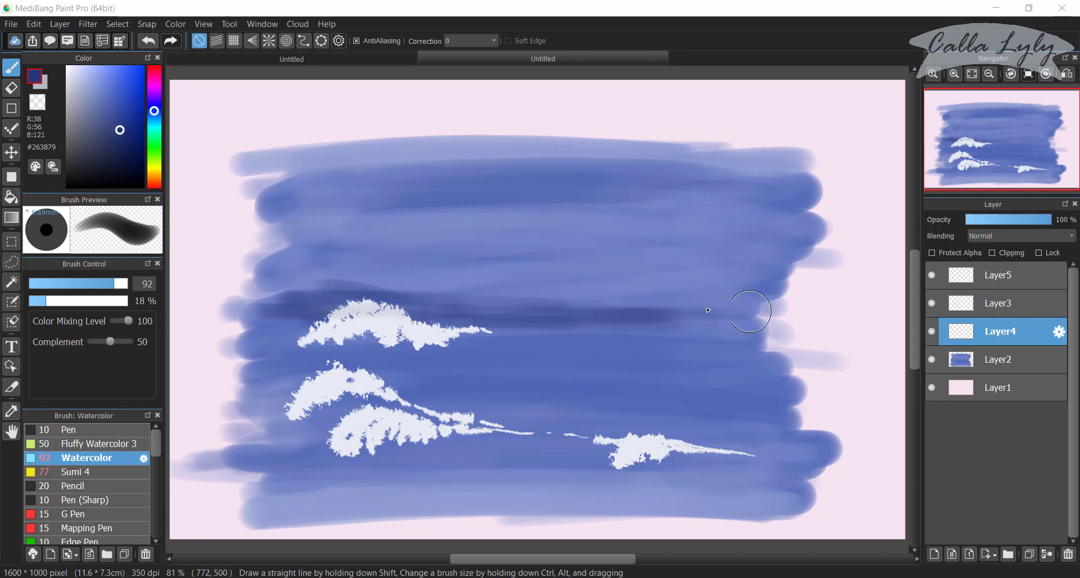
Add more dark blue #263879 bands on Layer4 near the painting's top, beneath the lower crests, and at the middle right.
mouse_move(348, 221)
left_mouse_down()
mouse_move(304, 217)
mouse_move(707, 202)
mouse_move(594, 206)
mouse_move(535, 187)
mouse_move(222, 213)
mouse_move(632, 207)
mouse_move(392, 187)
left_mouse_up()
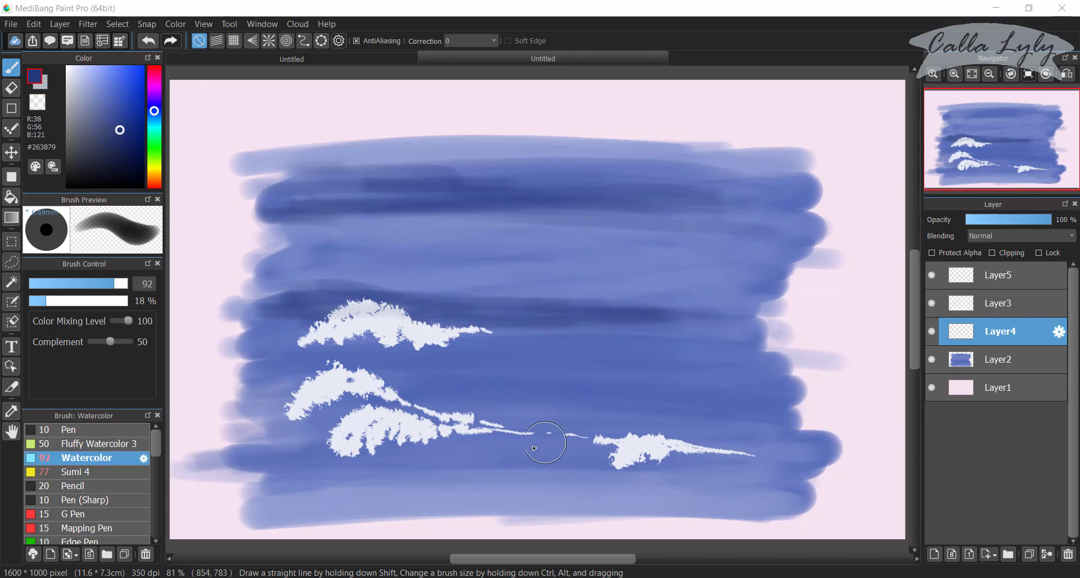
mouse_move(495, 442)
left_mouse_down()
mouse_move(453, 478)
mouse_move(478, 445)
mouse_move(380, 446)
mouse_move(530, 451)
mouse_move(337, 450)
mouse_move(343, 408)
mouse_move(428, 419)
mouse_move(303, 422)
mouse_move(236, 442)
mouse_move(276, 453)
mouse_move(338, 447)
mouse_move(354, 458)
mouse_move(566, 446)
mouse_move(711, 465)
mouse_move(647, 450)
mouse_move(699, 471)
mouse_move(660, 478)
mouse_move(749, 483)
mouse_move(832, 471)
mouse_move(750, 495)
mouse_move(609, 494)
mouse_move(523, 470)
mouse_move(641, 506)
mouse_move(717, 499)
mouse_move(475, 498)
mouse_move(529, 484)
mouse_move(612, 501)
mouse_move(569, 470)
mouse_move(672, 455)
left_mouse_up()
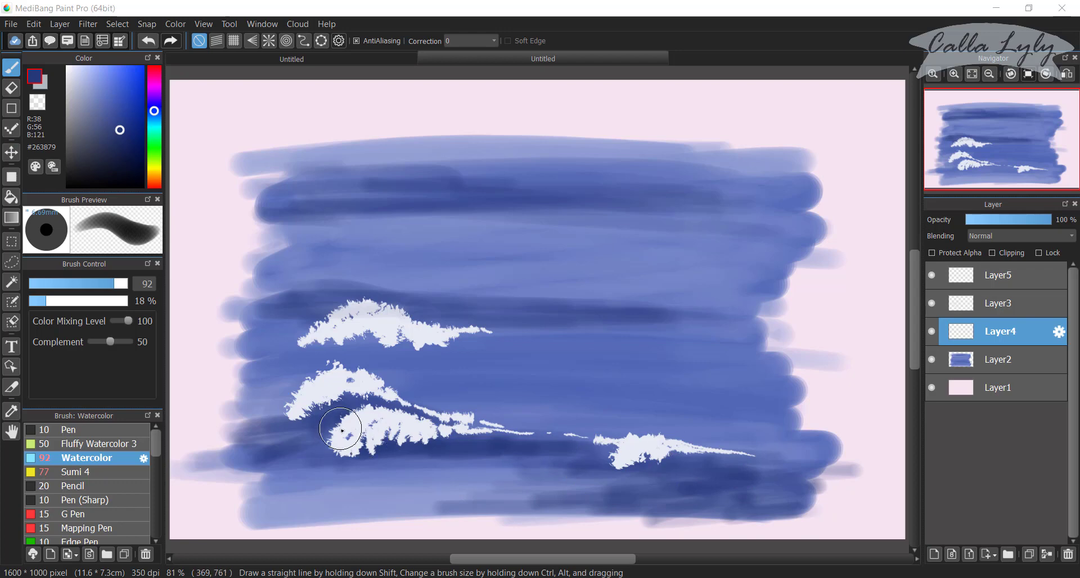
left_click_drag(342, 431, 315, 445)
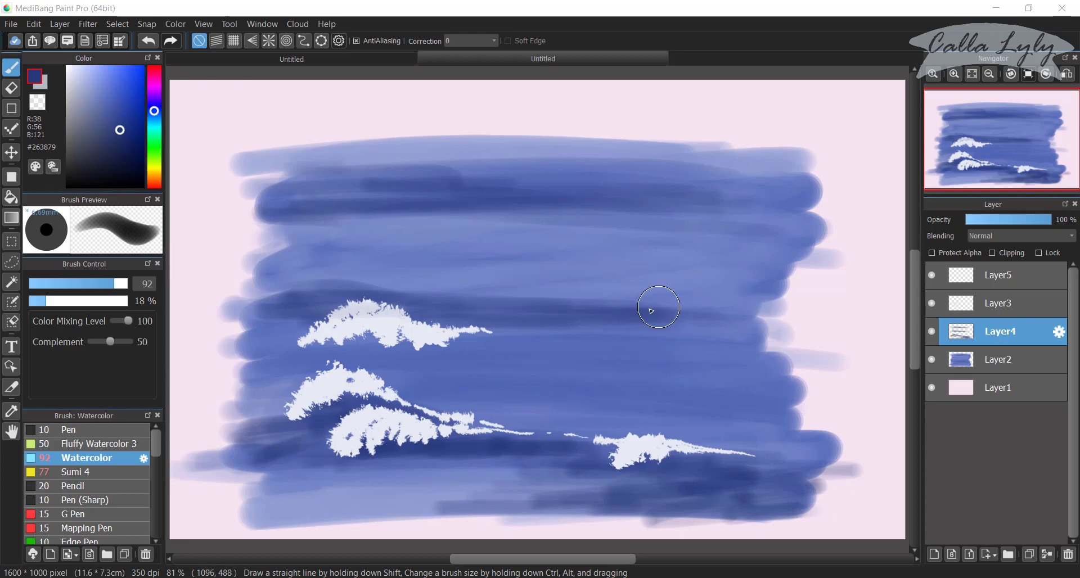
mouse_move(651, 311)
left_mouse_down()
mouse_move(540, 289)
mouse_move(647, 326)
mouse_move(776, 333)
mouse_move(701, 306)
left_mouse_up()
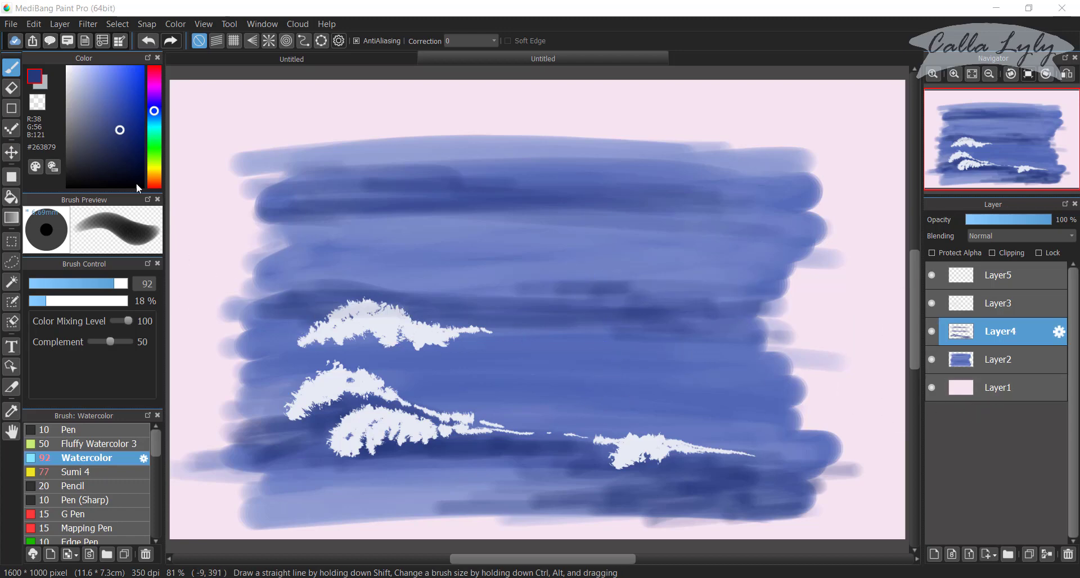
Paint teal #21AB8E streaks on Layer4 above the lower-right crest, between the two upper left crests, and above the uppermost crest.
left_click_drag(155, 139, 152, 124)
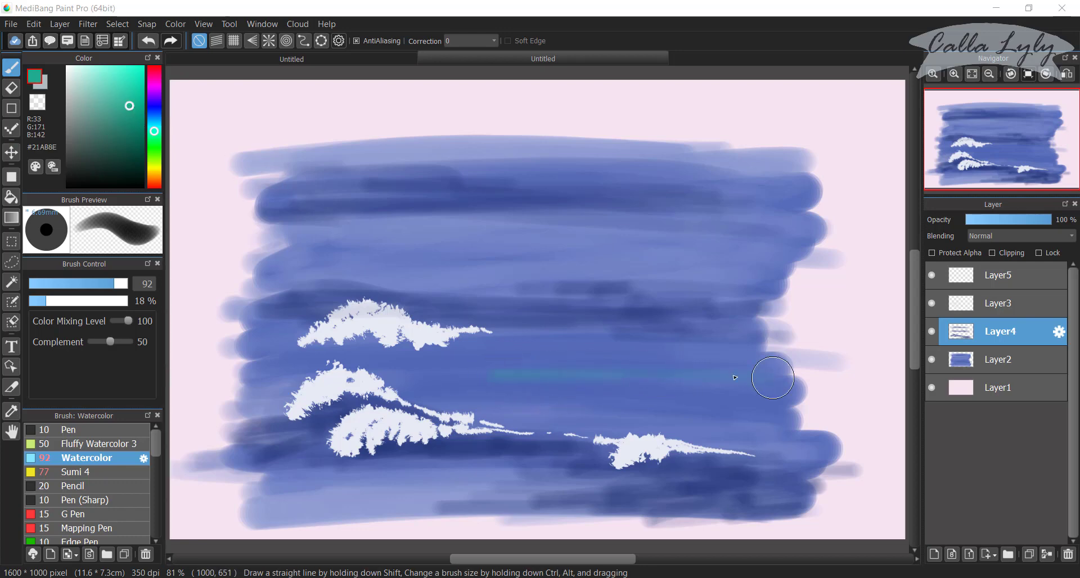
left_click_drag(772, 378, 781, 389)
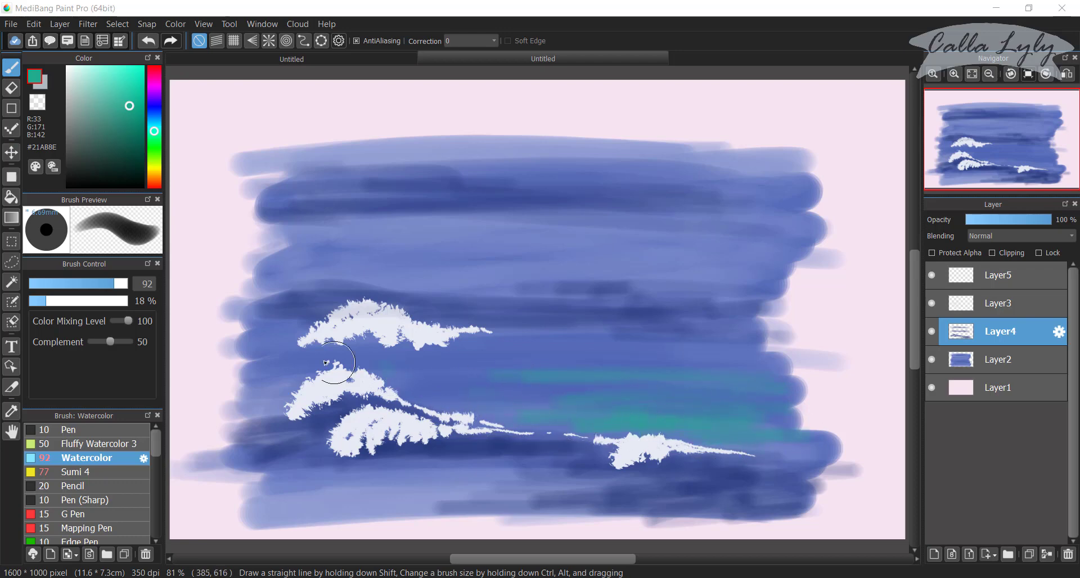
mouse_move(326, 363)
left_mouse_down()
mouse_move(325, 335)
mouse_move(392, 344)
mouse_move(336, 356)
mouse_move(422, 361)
left_mouse_up()
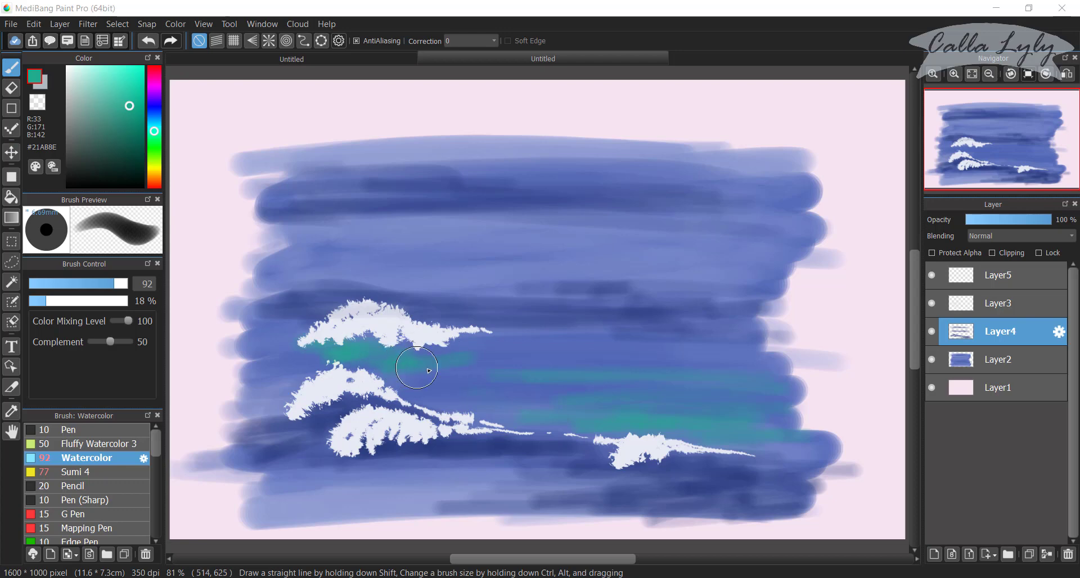
left_click_drag(259, 365, 298, 373)
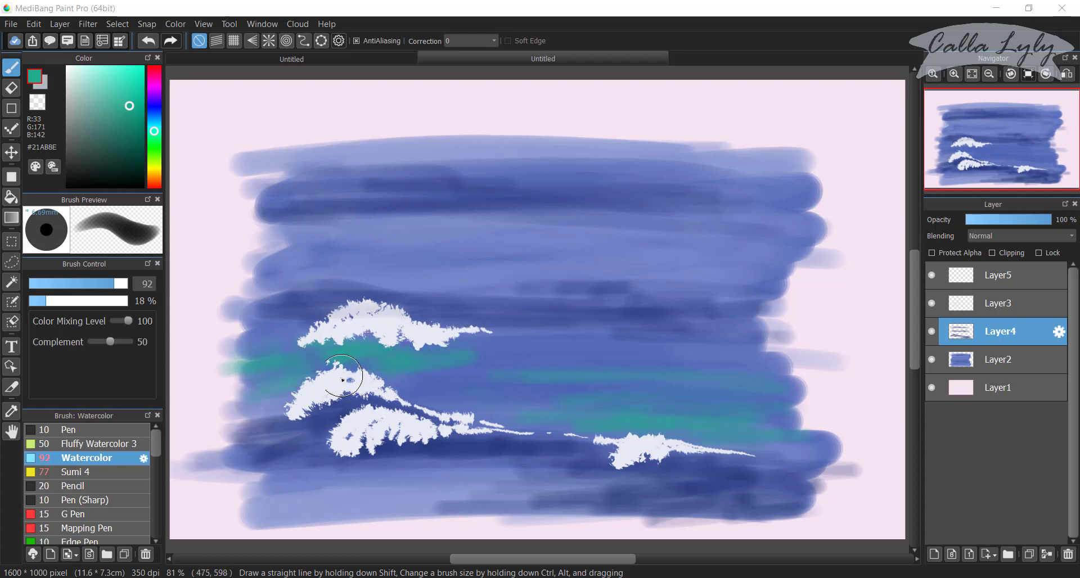
left_click_drag(261, 352, 306, 337)
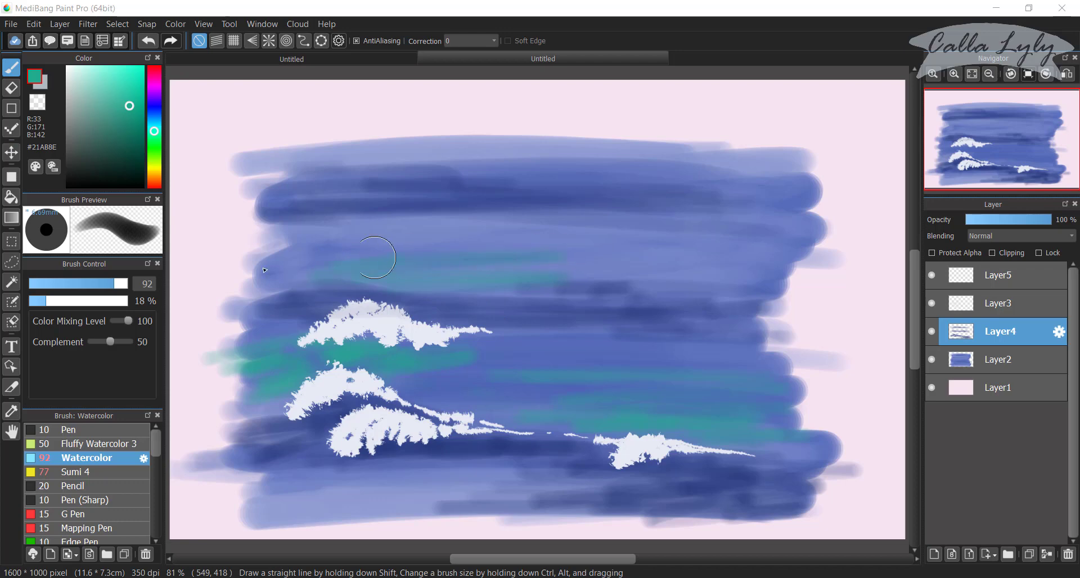
Build up teal #21AB8E streaks across the water's upper left and lower left, and around its middle.
left_click_drag(277, 249, 476, 256)
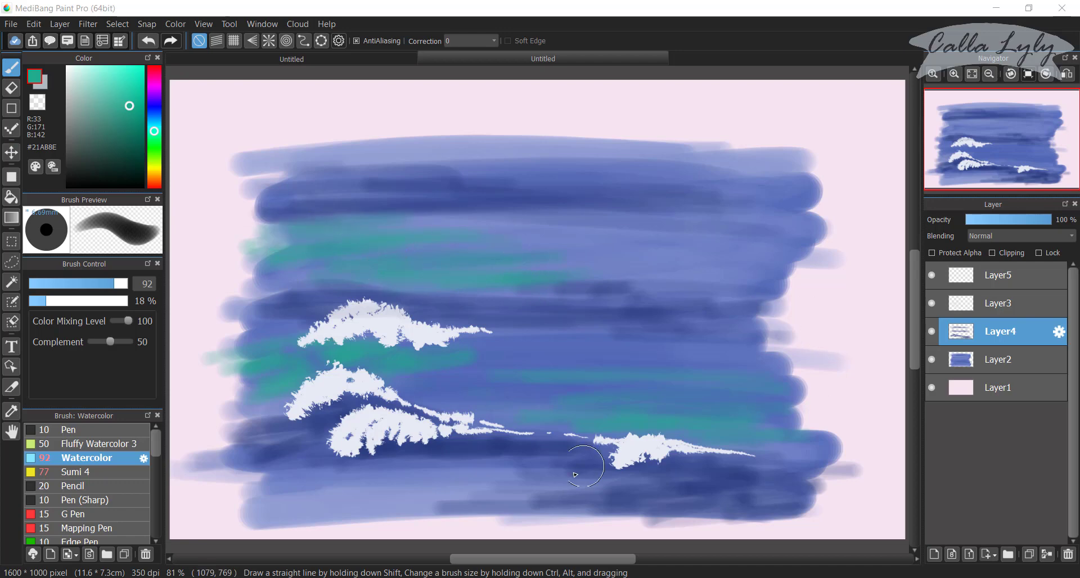
mouse_move(424, 501)
left_mouse_down()
mouse_move(229, 510)
mouse_move(453, 485)
mouse_move(297, 475)
left_mouse_up()
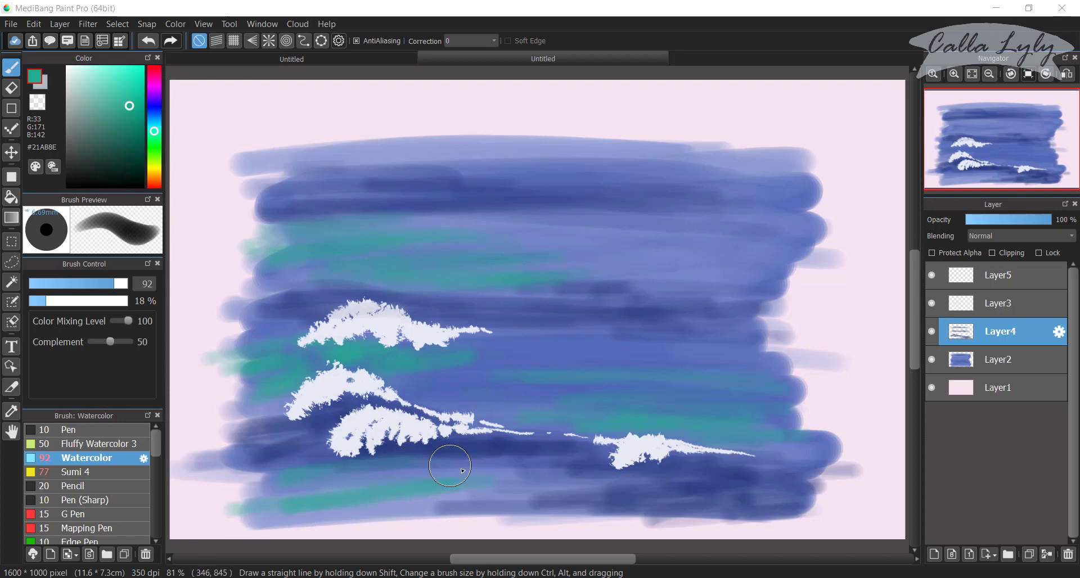
mouse_move(242, 508)
left_mouse_down()
mouse_move(429, 505)
mouse_move(472, 490)
left_mouse_up()
left_click_drag(299, 478, 313, 490)
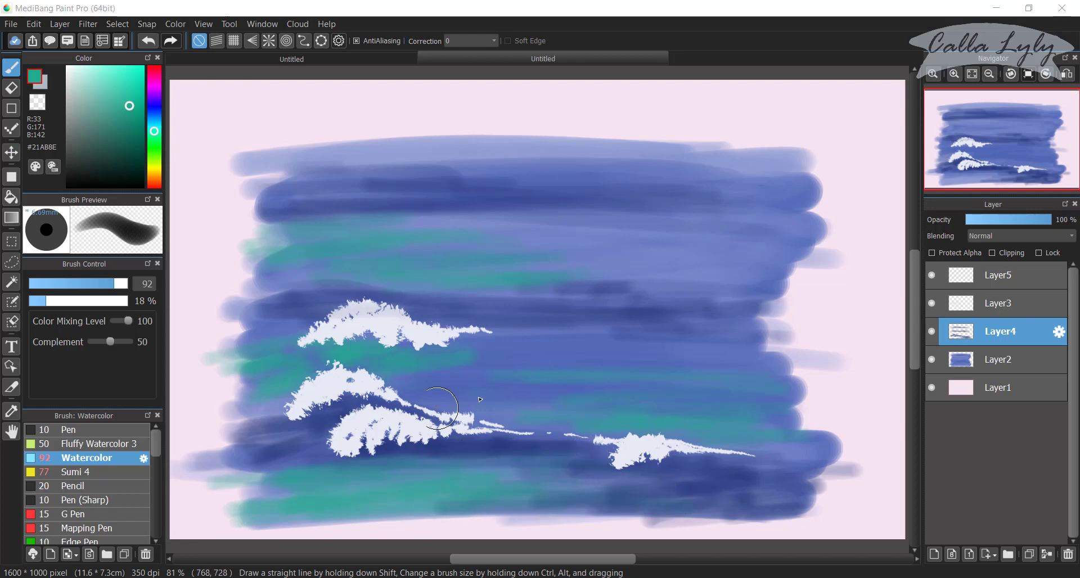
left_click_drag(523, 367, 485, 386)
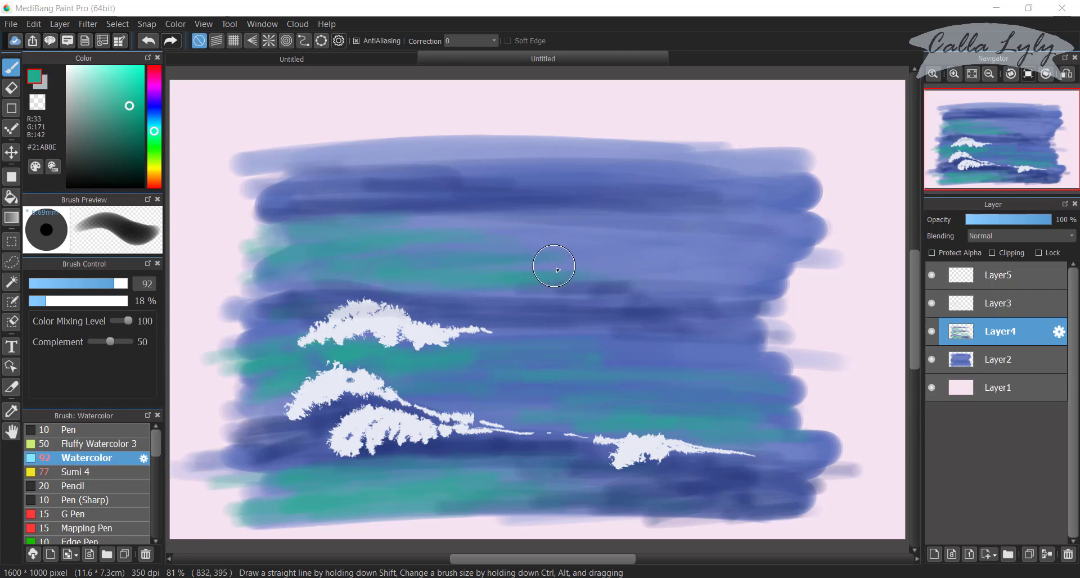
Blend light blue #4BAFDF streaks into the water's middle right, and violet-blue #5B60C5 strokes into its left edge and upper middle.
left_click_drag(162, 107, 158, 107)
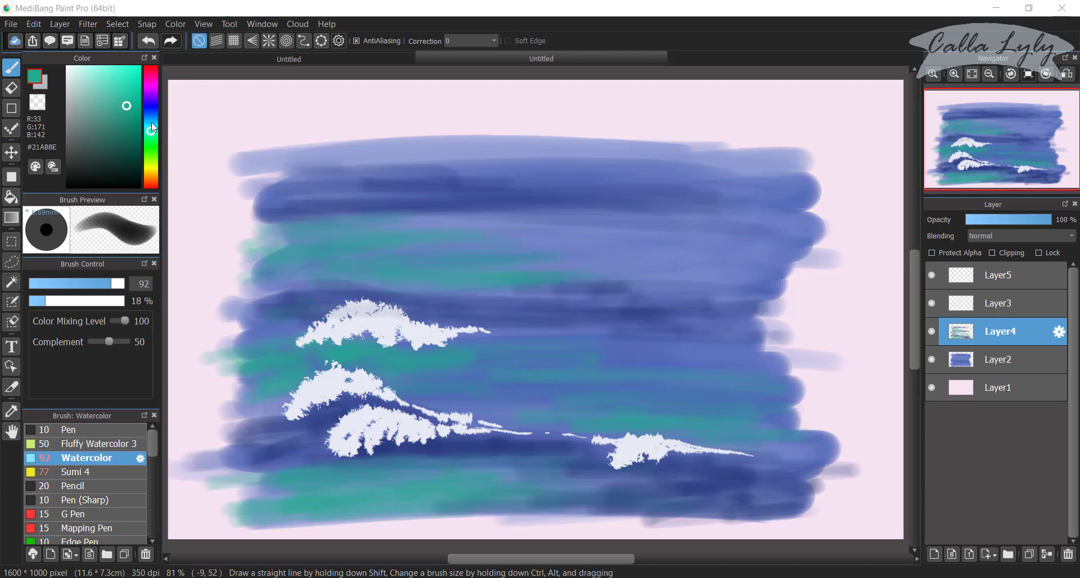
left_click(151, 120)
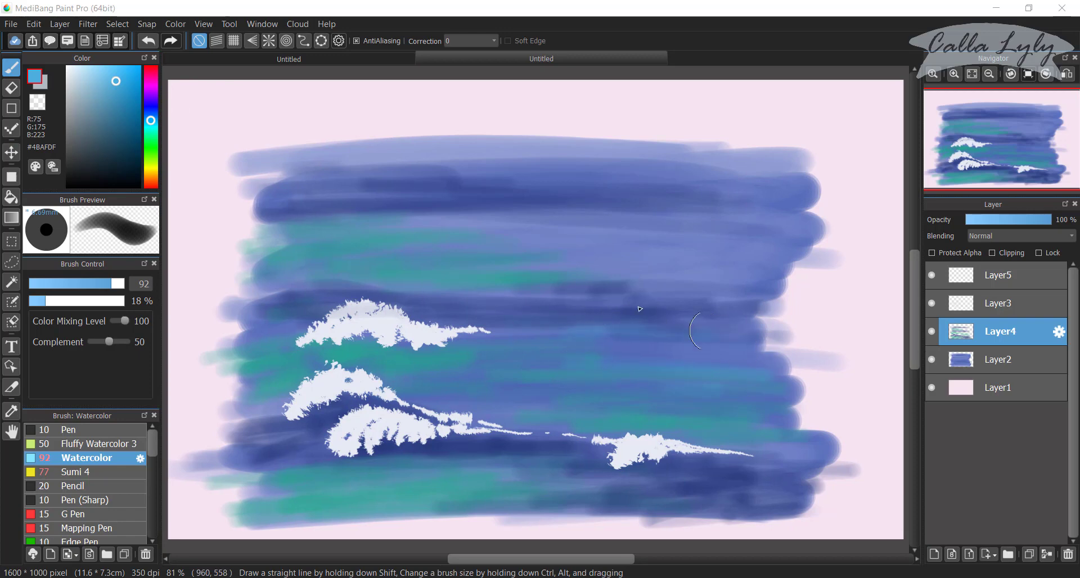
left_click_drag(151, 120, 151, 107)
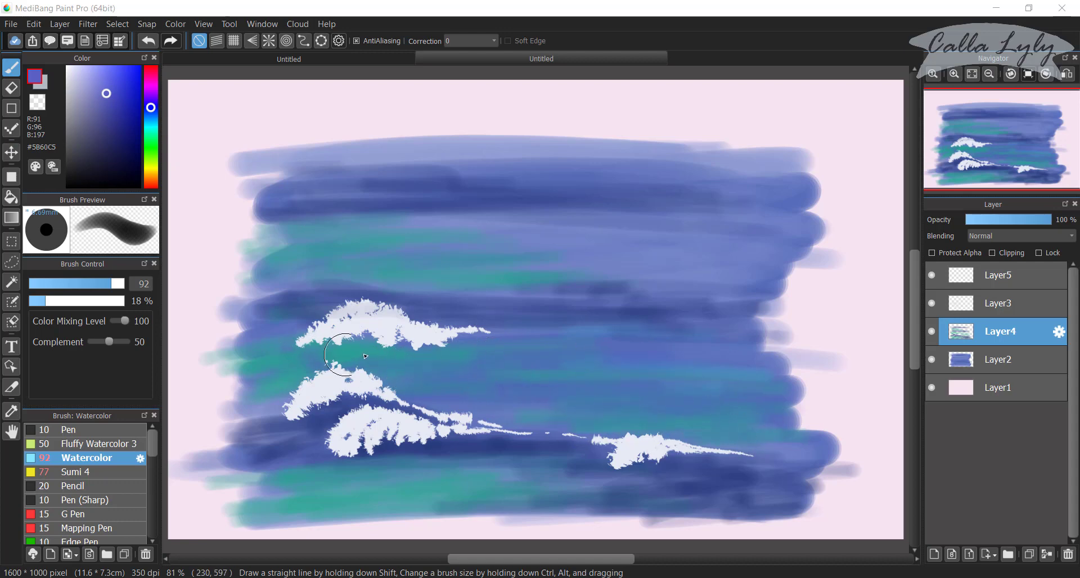
left_click_drag(257, 400, 259, 372)
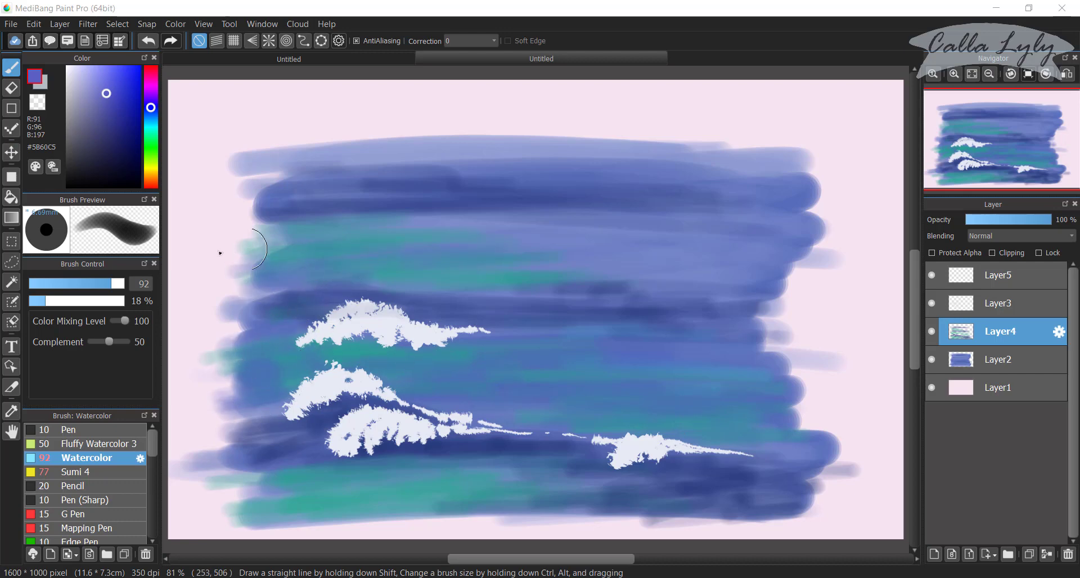
left_click_drag(585, 224, 458, 233)
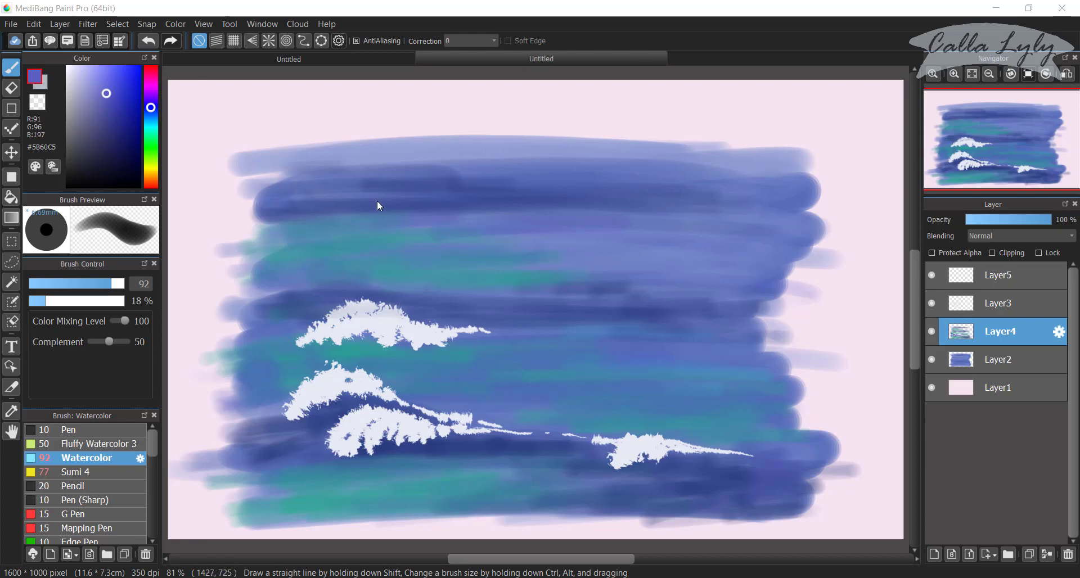
Start saving the image and create a folder named wave inside the CANH channel folder.
key("ctrl+s")
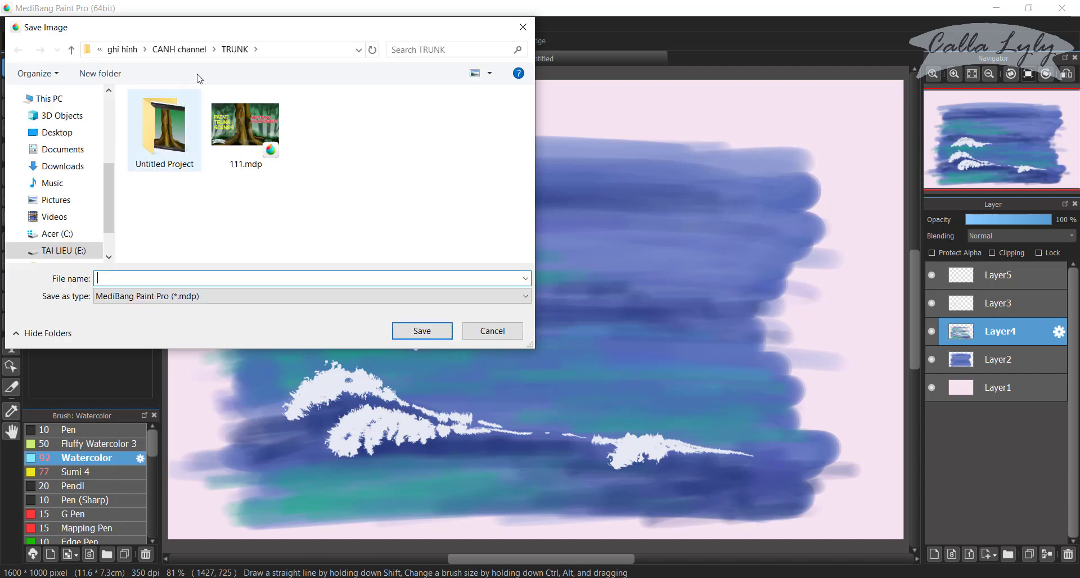
left_click(180, 50)
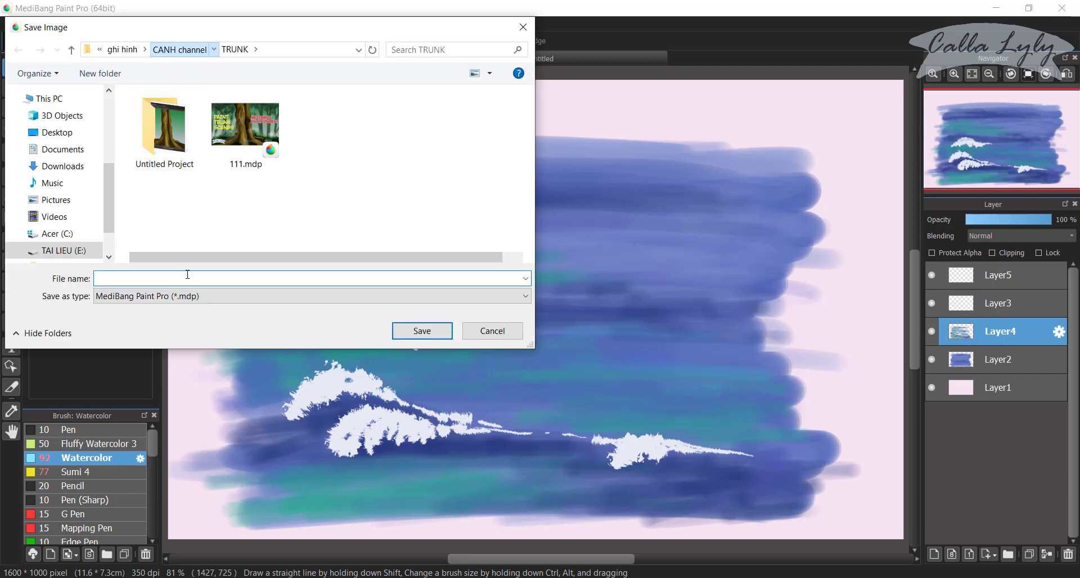
left_click(104, 72)
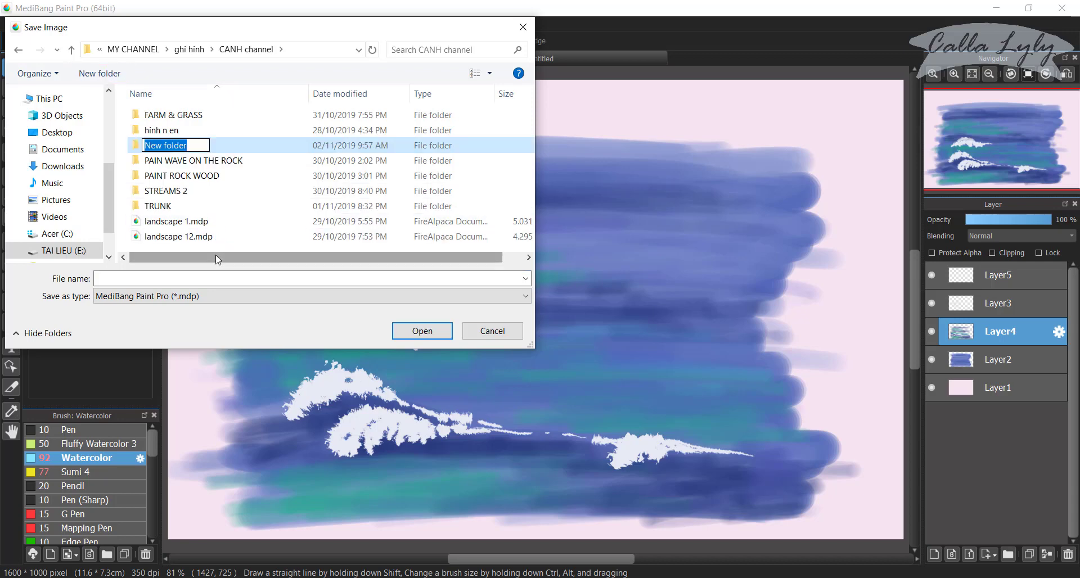
type("wave")
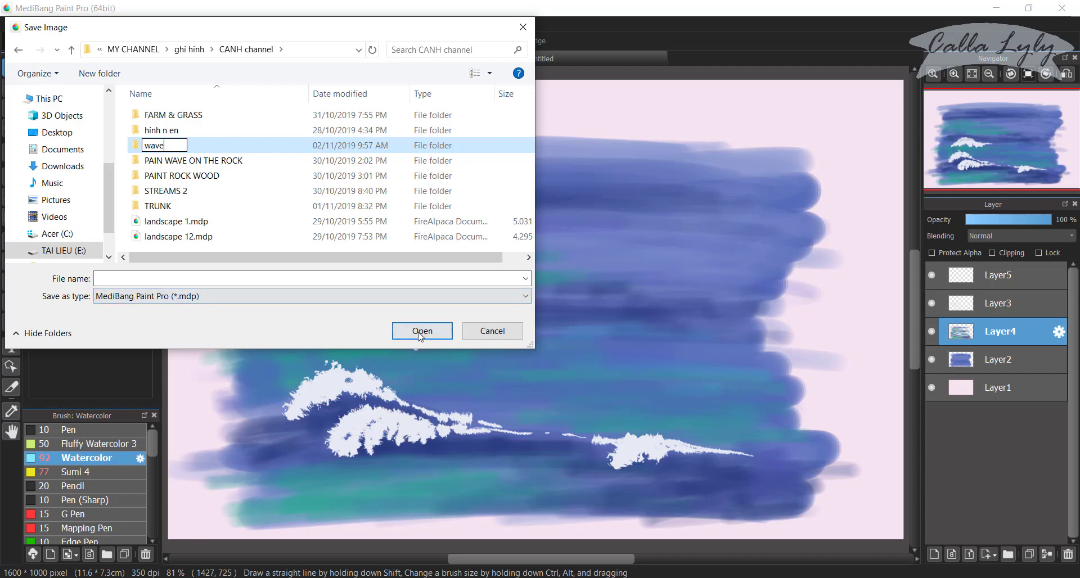
left_click(182, 280)
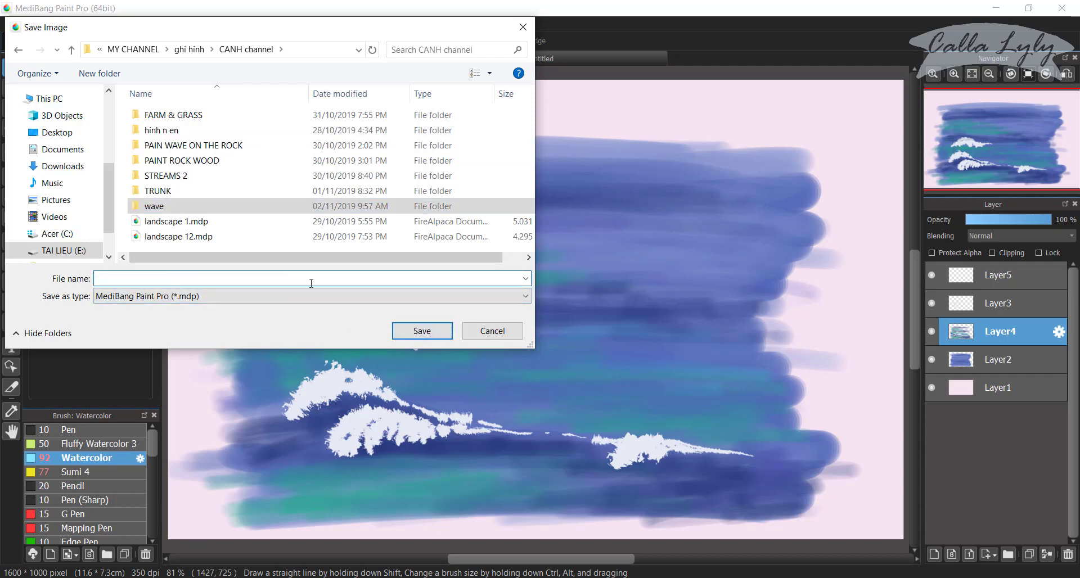
Save the painting in the wave folder as 111 in MediBang Paint Pro (*.mdp) format.
left_click(422, 331)
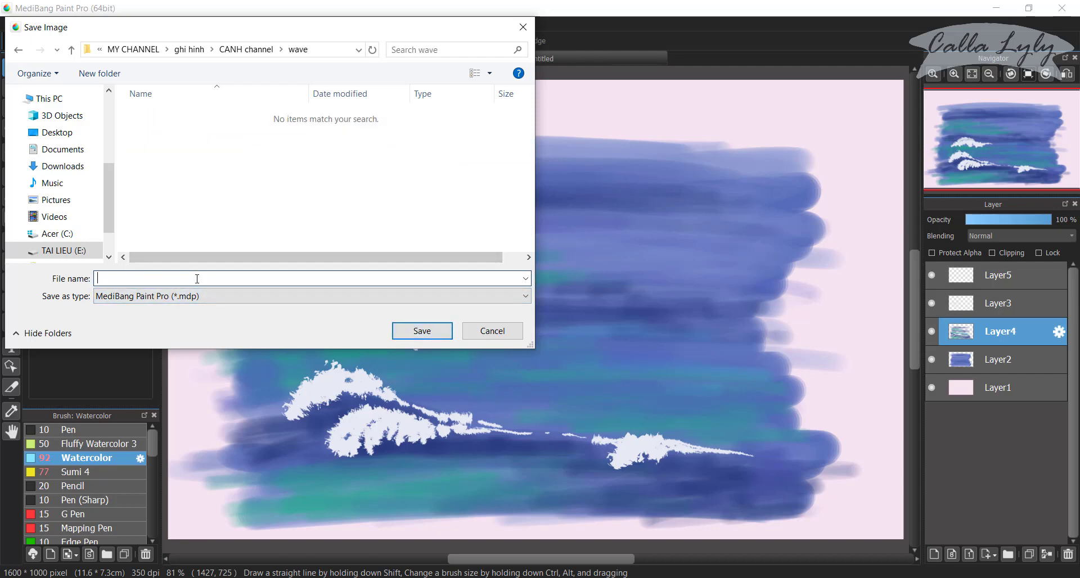
type("111")
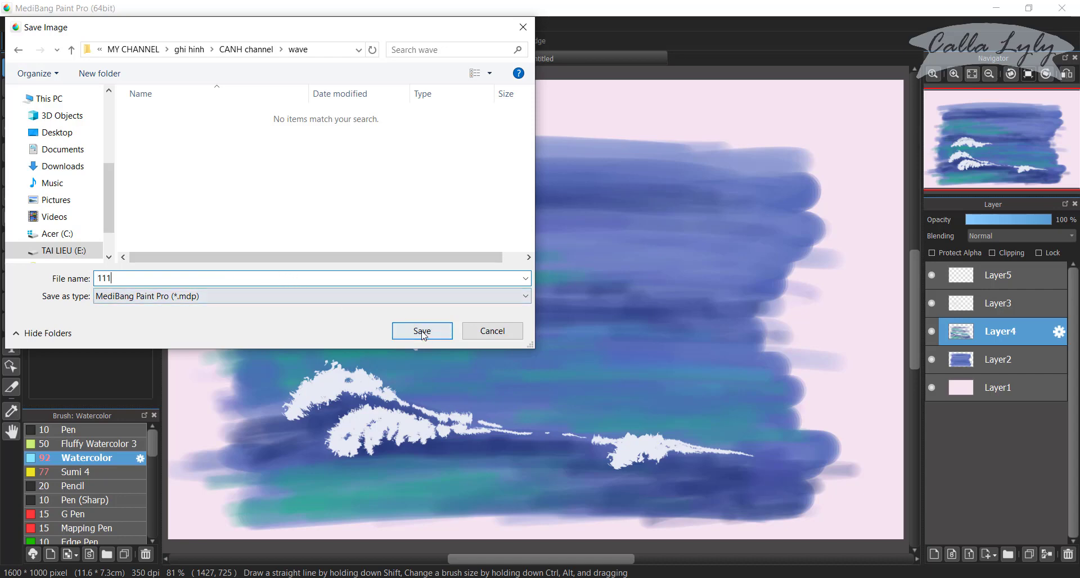
left_click(422, 331)
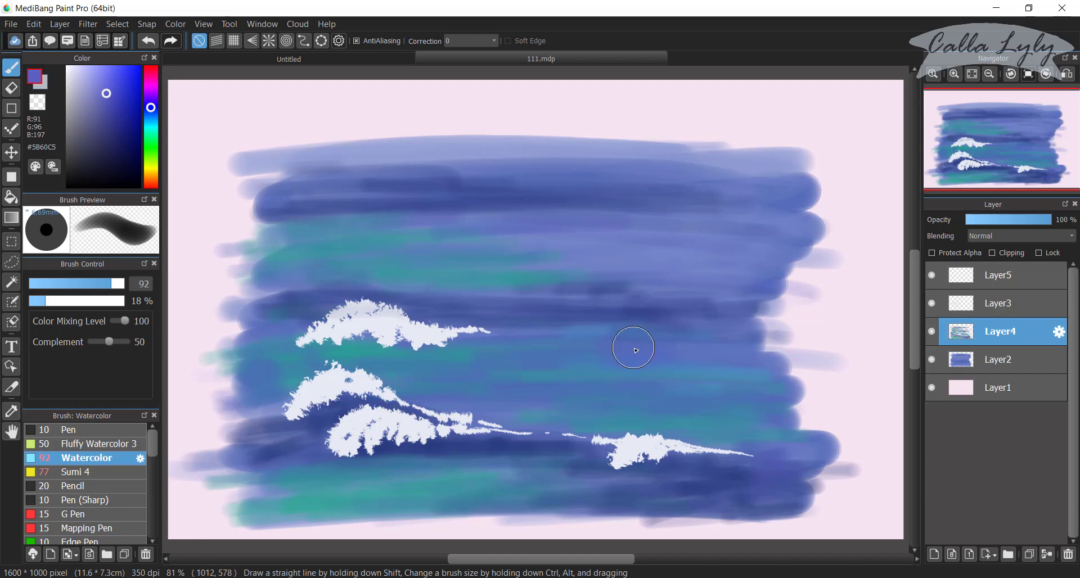
Blend teal #2B9A96 and dark blue #35478D strokes into the water just beneath the upper wave crest on Layer4.
mouse_move(403, 334)
left_mouse_down()
mouse_move(354, 321)
mouse_move(364, 333)
mouse_move(380, 321)
mouse_move(386, 338)
left_mouse_up()
left_click(355, 345, "alt")
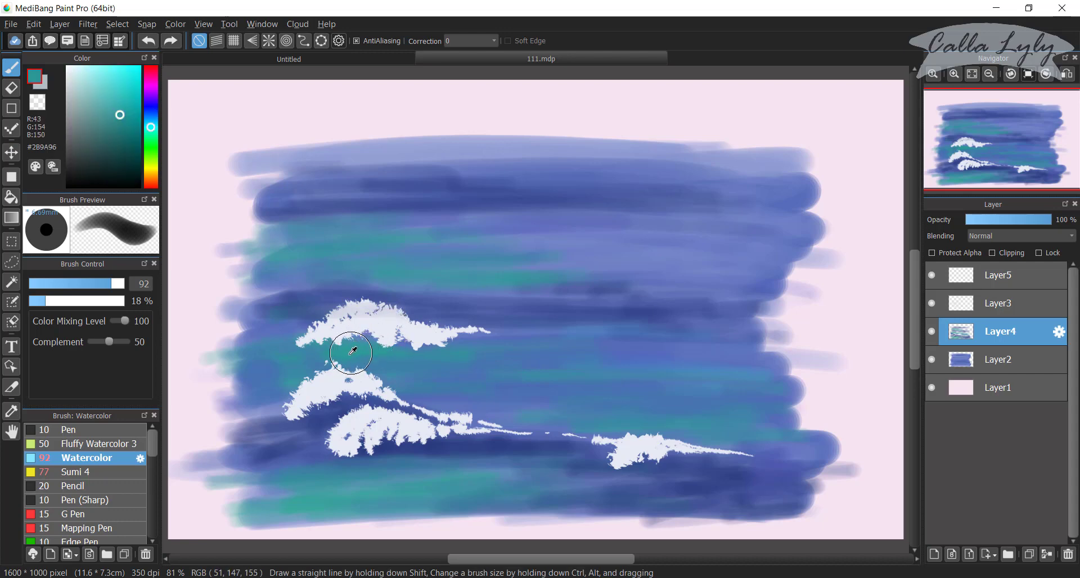
mouse_move(349, 344)
left_mouse_down()
mouse_move(370, 334)
mouse_move(414, 349)
mouse_move(394, 343)
mouse_move(468, 334)
left_mouse_up()
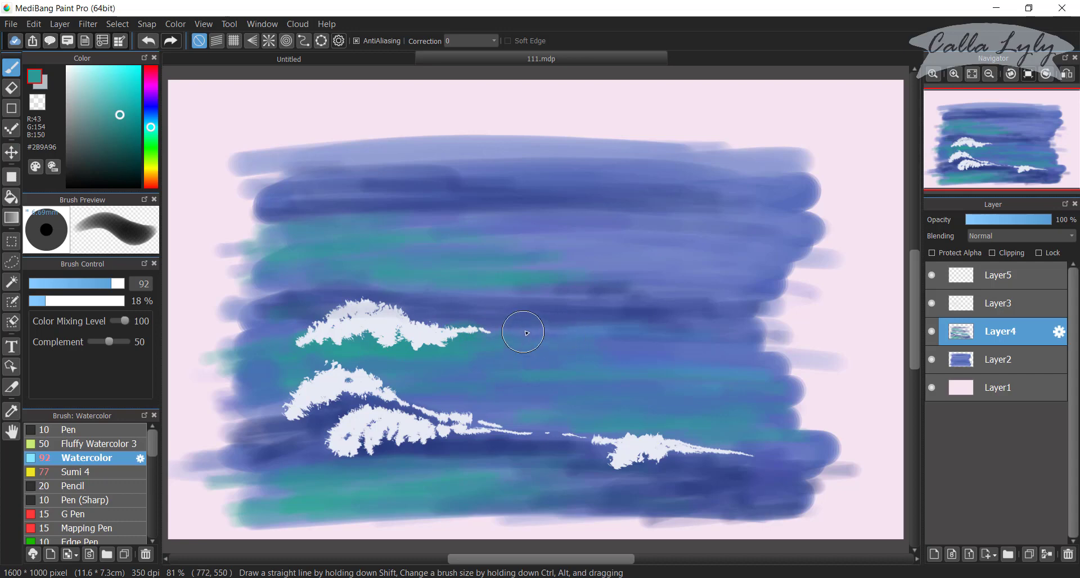
left_click(623, 312, "alt")
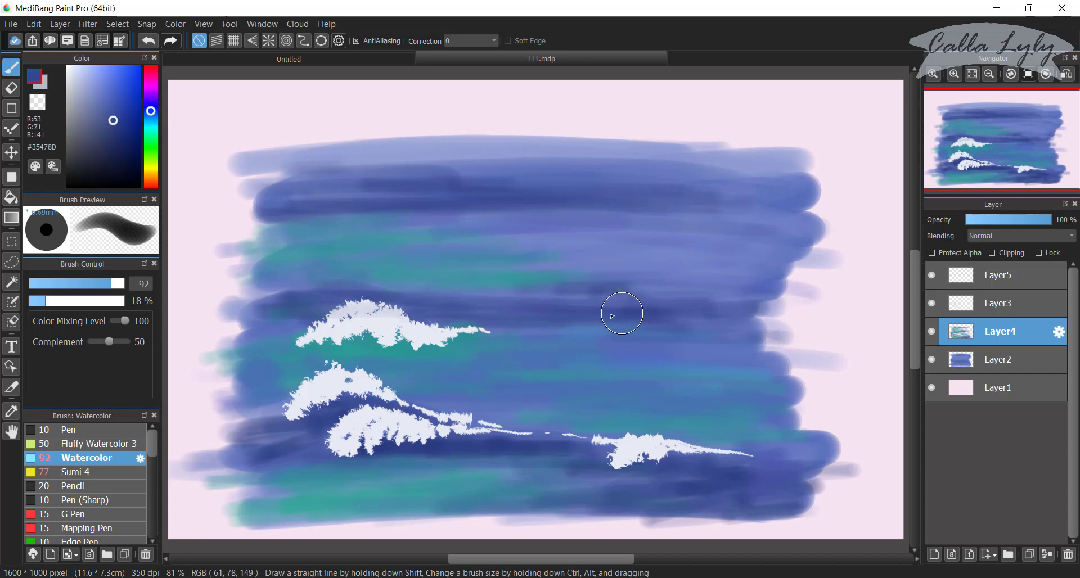
mouse_move(359, 338)
left_mouse_down()
mouse_move(357, 313)
mouse_move(337, 332)
mouse_move(306, 335)
left_mouse_up()
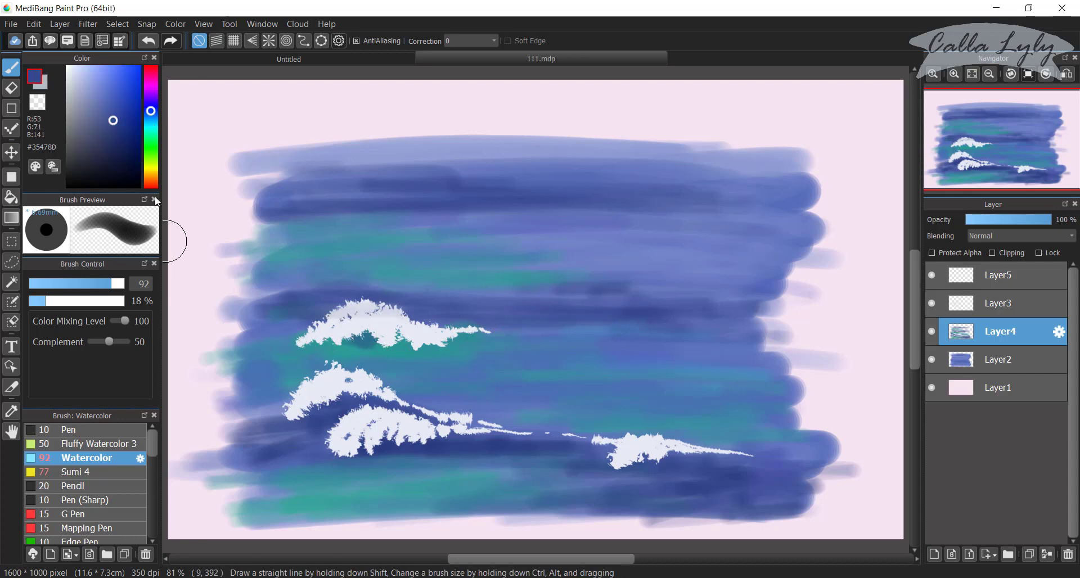
Deepen the shadows beneath the wave crests and add dark patches in the water's middle right with navy #0B1643.
left_click(128, 155)
mouse_move(361, 313)
left_mouse_down()
mouse_move(346, 338)
mouse_move(285, 335)
mouse_move(292, 346)
mouse_move(321, 337)
mouse_move(304, 336)
mouse_move(408, 338)
left_mouse_up()
key("ctrl+z")
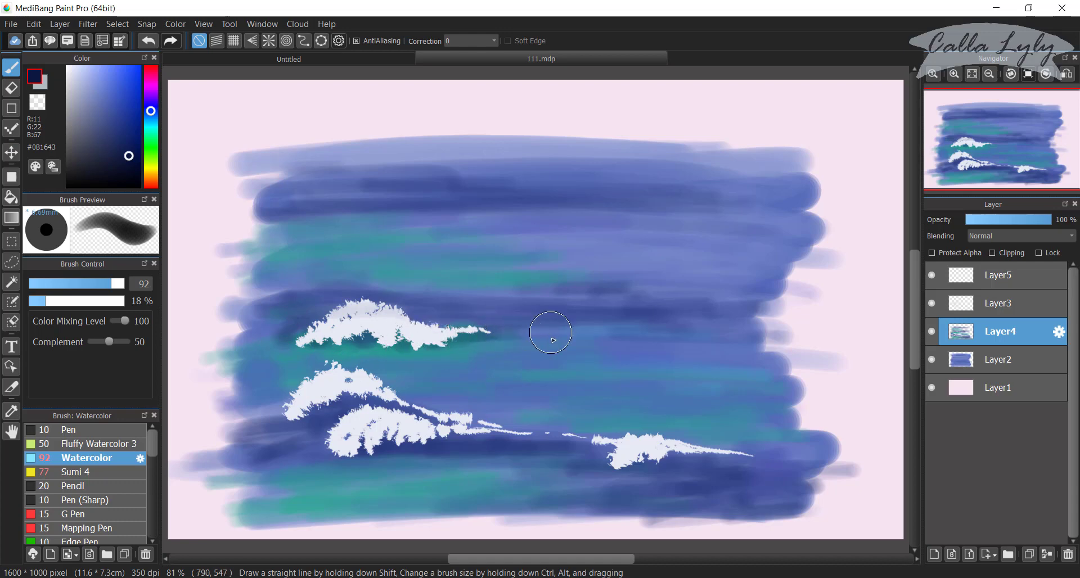
mouse_move(354, 427)
left_mouse_down()
mouse_move(383, 409)
mouse_move(392, 423)
mouse_move(341, 440)
mouse_move(302, 431)
mouse_move(288, 404)
left_mouse_up()
key("ctrl+z")
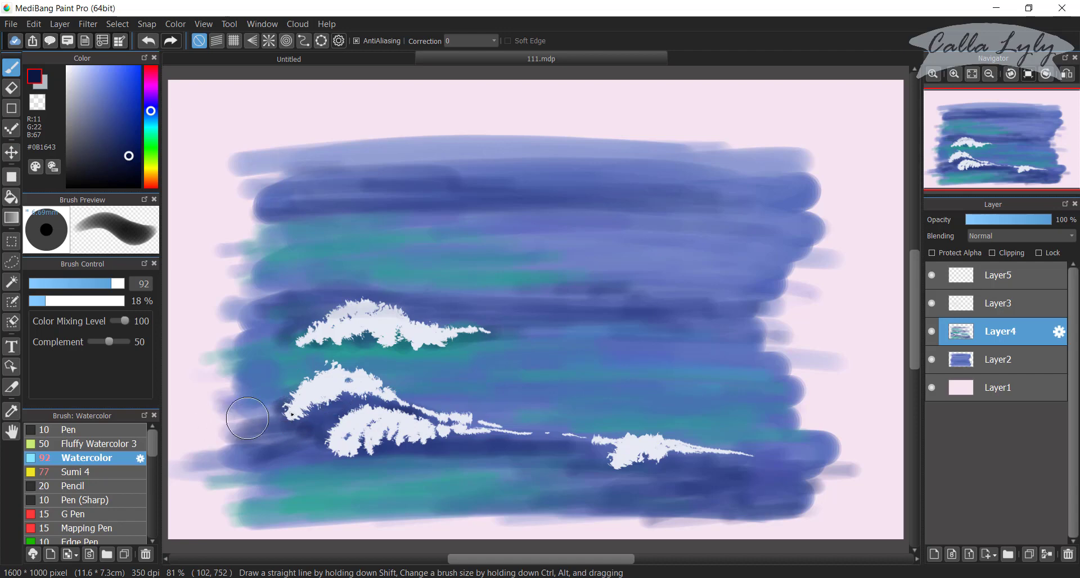
mouse_move(594, 442)
left_mouse_down()
mouse_move(611, 458)
mouse_move(596, 450)
left_mouse_up()
key("ctrl+z")
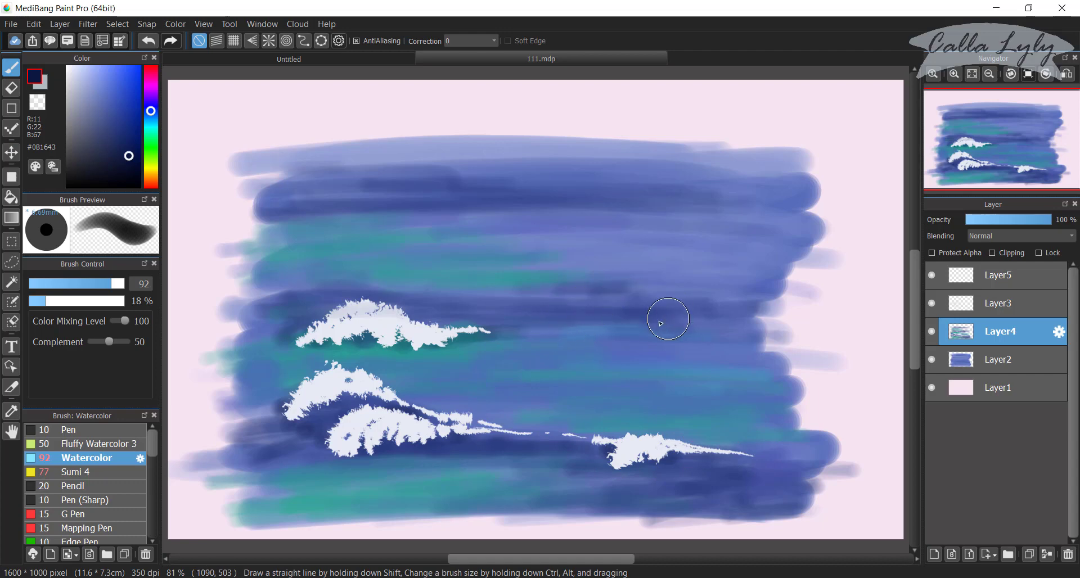
mouse_move(649, 320)
left_mouse_down()
mouse_move(711, 308)
mouse_move(709, 298)
left_mouse_up()
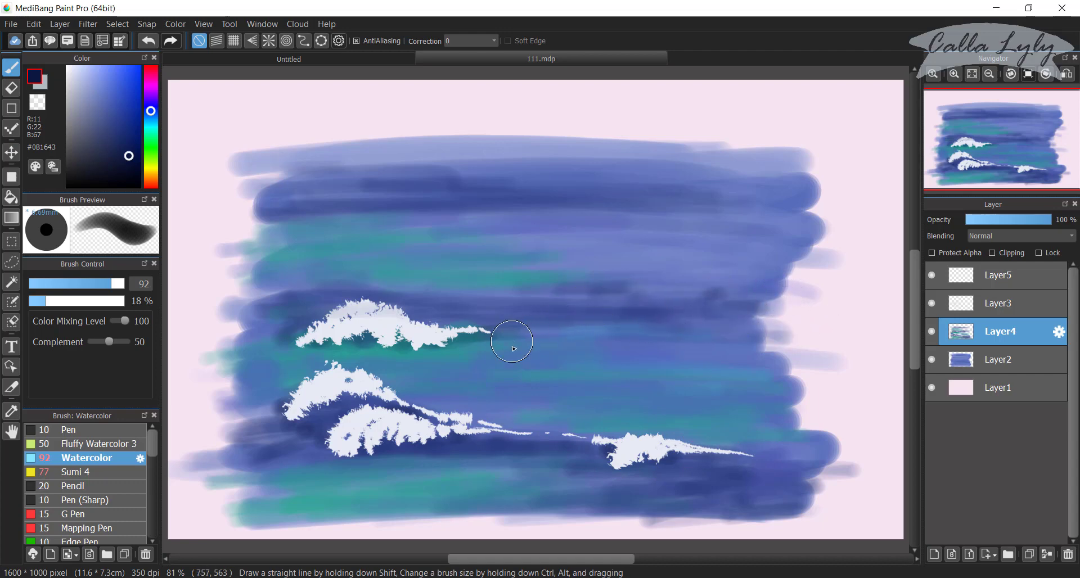
On Layer3, paint fine ripples across the water with the Watercolor brush at size 41, using sampled blues #3B4E93 and #465C9B.
left_click(961, 305)
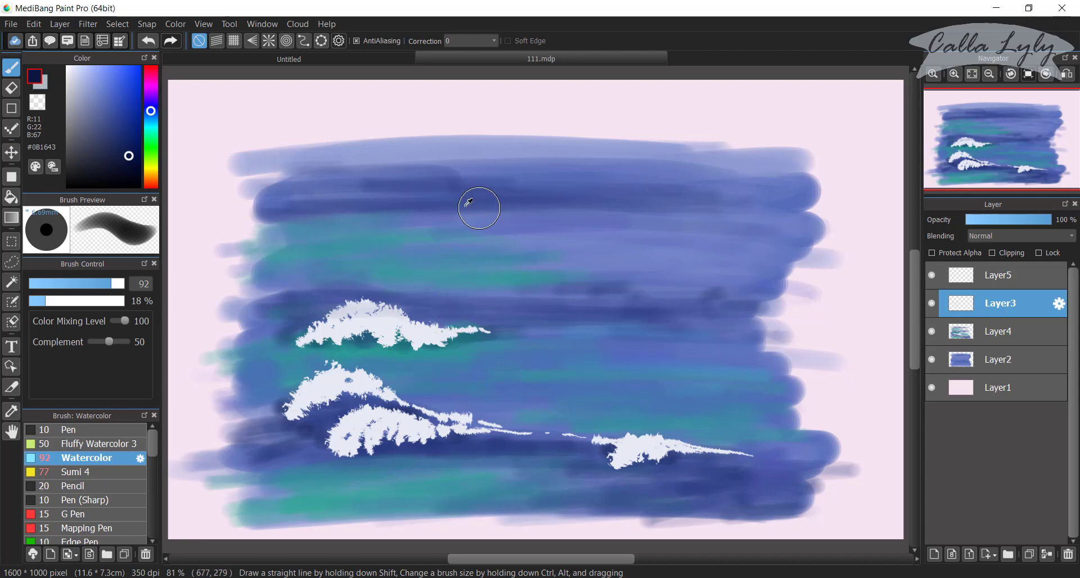
left_click(446, 205, "alt")
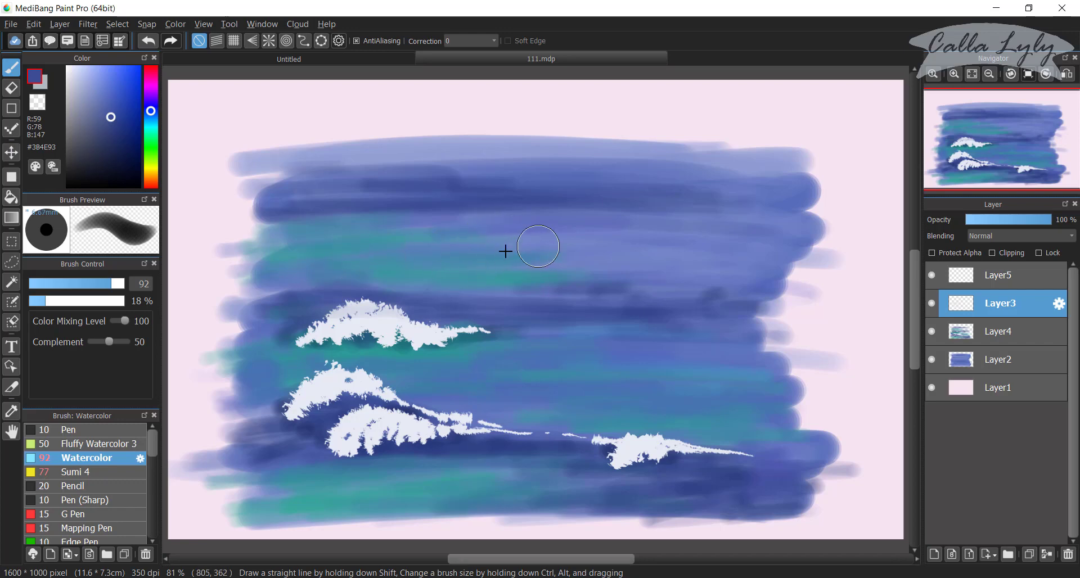
left_click_drag(505, 251, 498, 251)
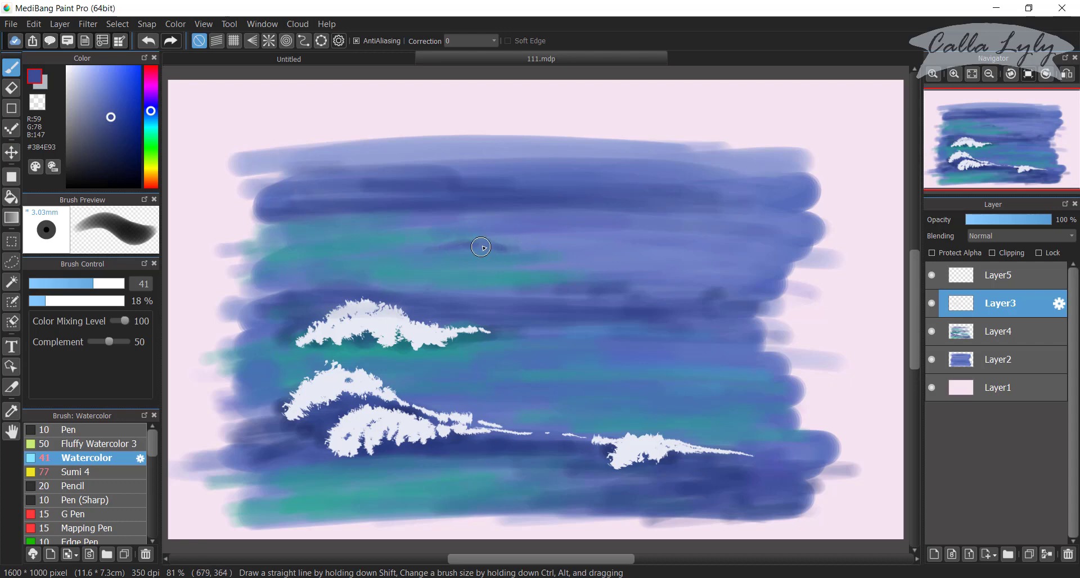
mouse_move(346, 252)
left_mouse_down()
mouse_move(437, 248)
mouse_move(403, 238)
mouse_move(466, 232)
mouse_move(418, 238)
mouse_move(430, 260)
mouse_move(403, 263)
mouse_move(491, 266)
mouse_move(421, 261)
mouse_move(451, 268)
left_mouse_up()
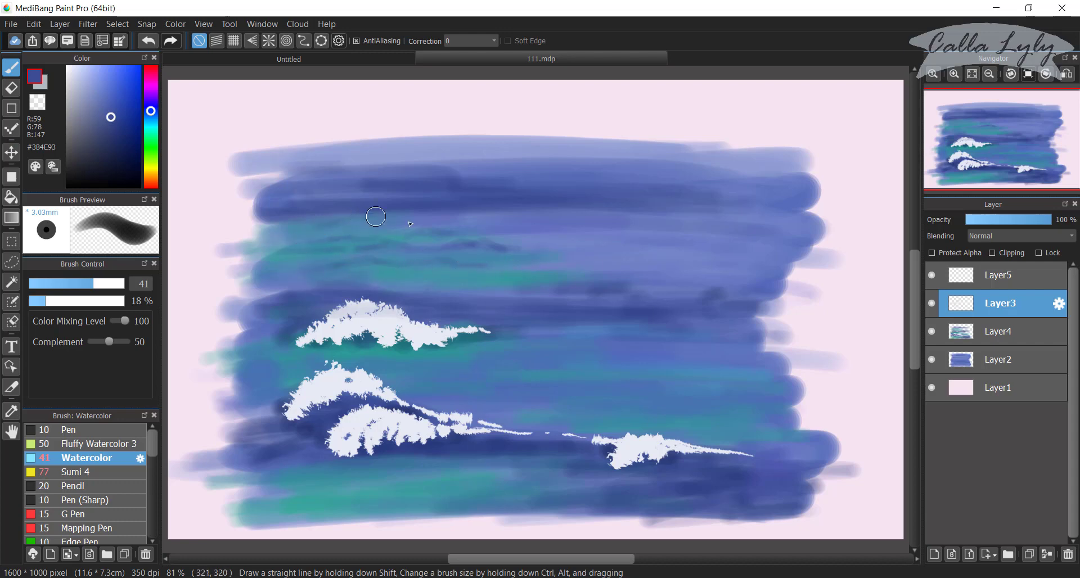
mouse_move(495, 282)
left_mouse_down()
mouse_move(342, 288)
mouse_move(457, 279)
mouse_move(367, 278)
mouse_move(461, 284)
mouse_move(343, 286)
mouse_move(445, 289)
mouse_move(502, 273)
left_mouse_up()
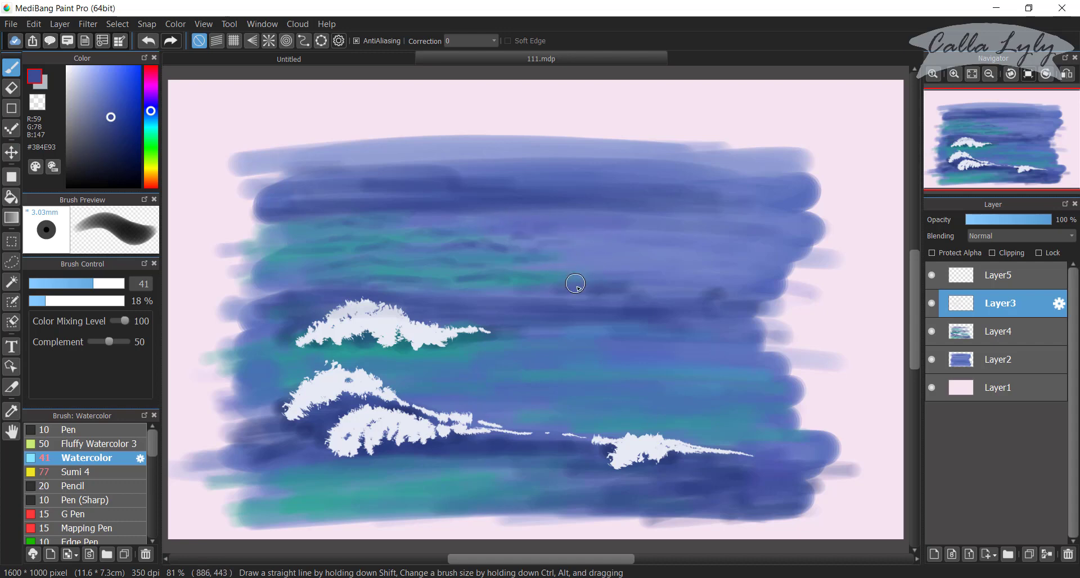
left_click(605, 282, "alt")
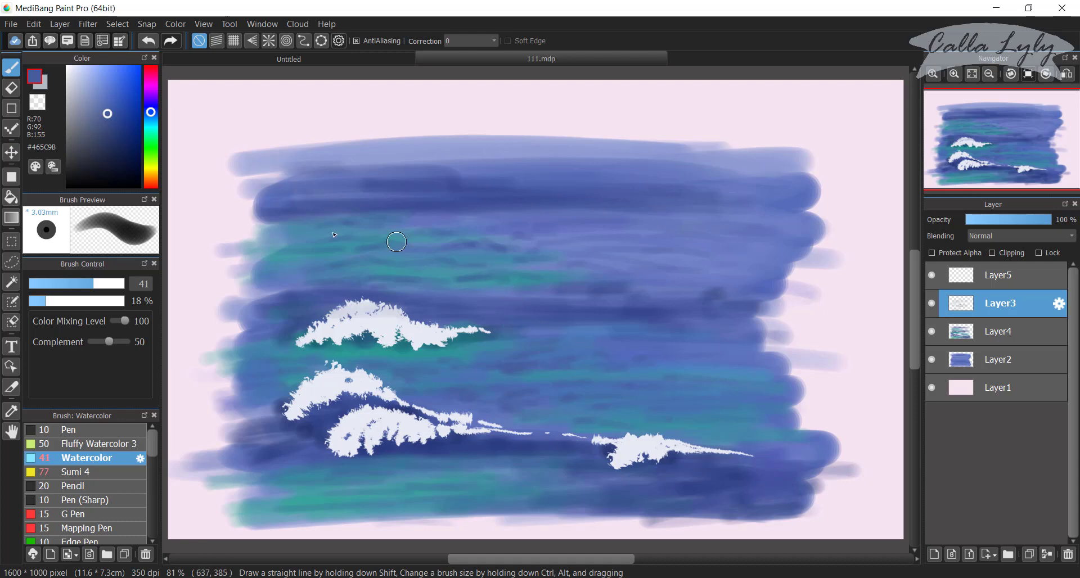
On Layer5, draw thin off-white #E7EAF3 ripple highlights across the water with the Pen at size 10 and 45% opacity.
left_click(82, 430)
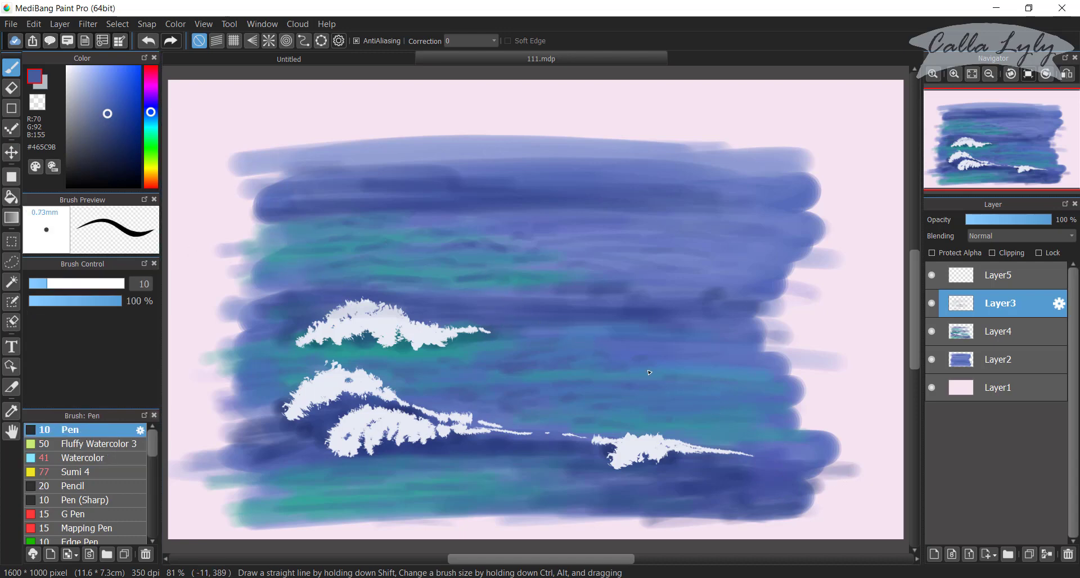
left_click(999, 275)
left_click(72, 69)
left_click(69, 71)
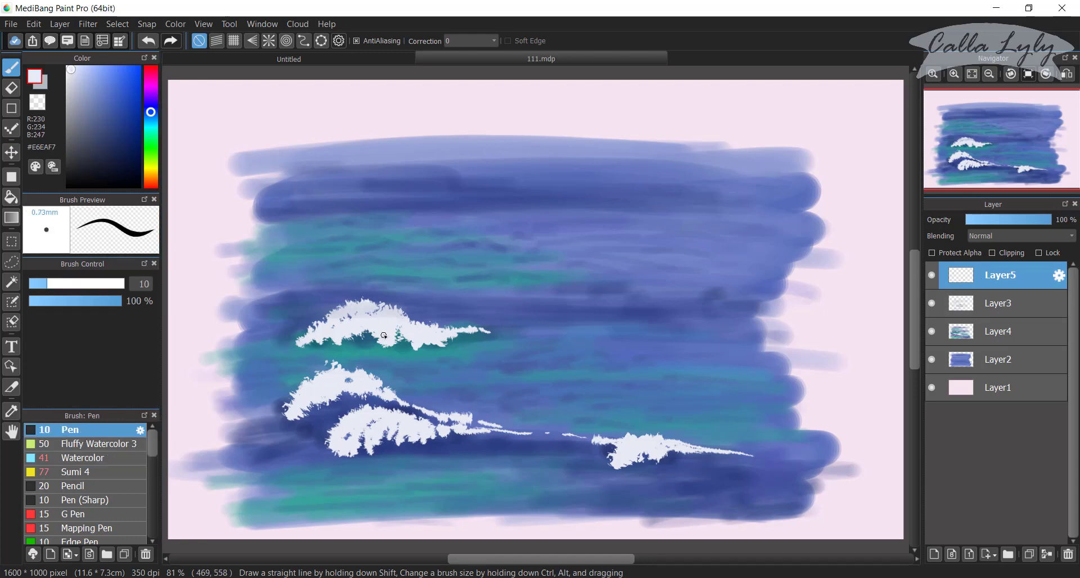
left_click_drag(107, 307, 72, 302)
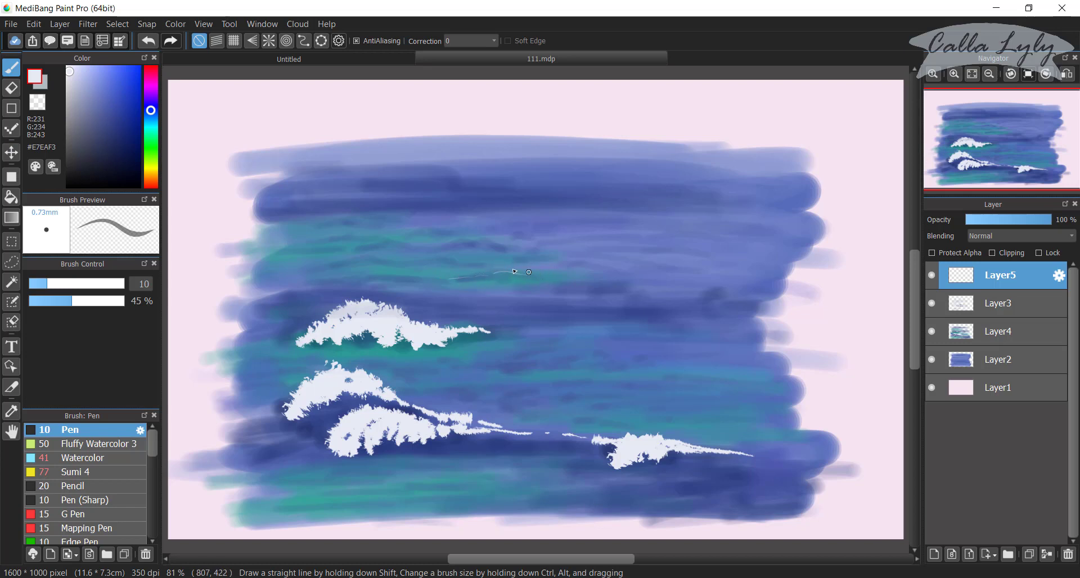
left_click_drag(426, 263, 444, 260)
left_click_drag(377, 278, 405, 277)
left_click_drag(368, 275, 349, 280)
left_click_drag(451, 247, 517, 249)
left_click_drag(350, 235, 313, 242)
left_click_drag(518, 273, 569, 280)
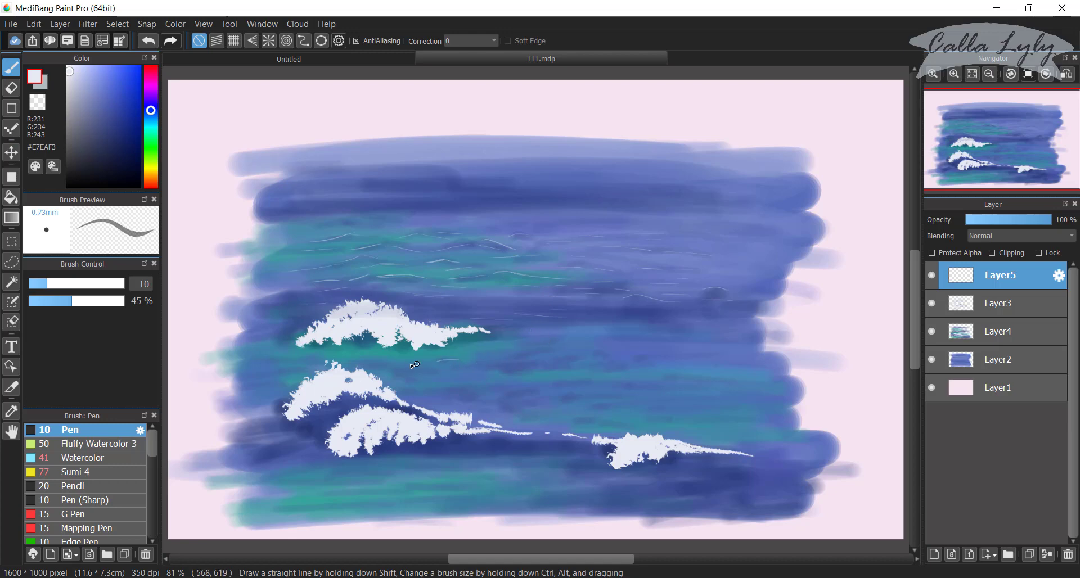
left_click_drag(396, 363, 413, 361)
mouse_move(371, 509)
left_mouse_down()
mouse_move(393, 501)
mouse_move(337, 492)
mouse_move(382, 489)
mouse_move(368, 486)
mouse_move(427, 503)
mouse_move(470, 491)
left_mouse_up()
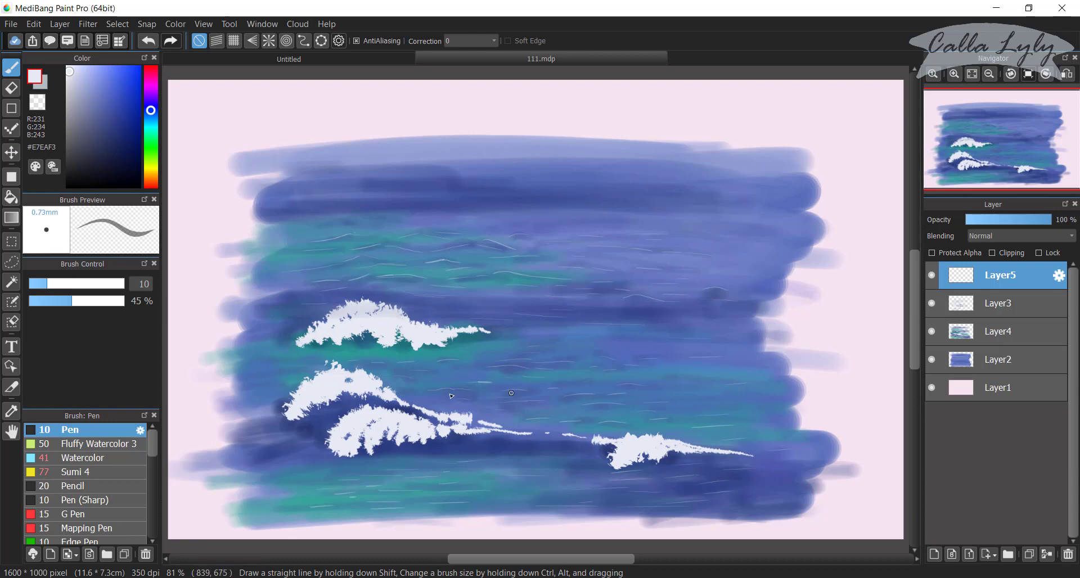
left_click(70, 110)
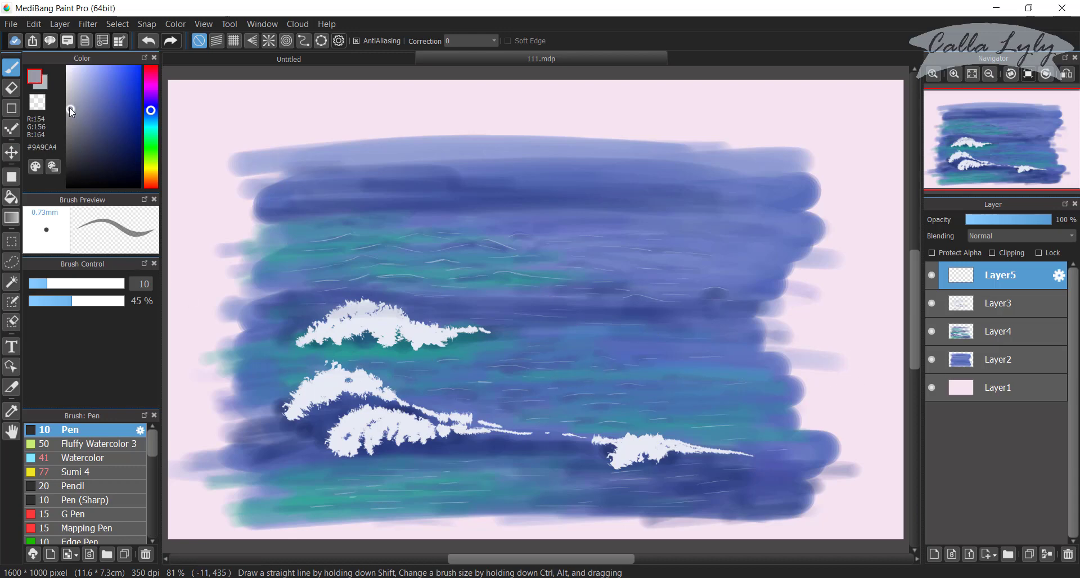
left_click(69, 101)
left_click_drag(72, 301, 56, 301)
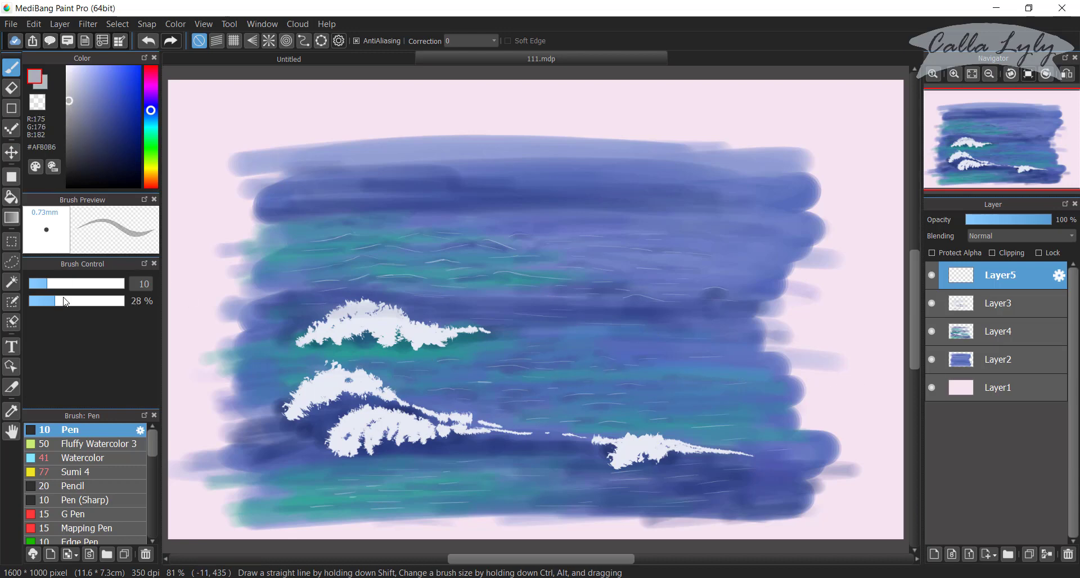
Shade the three left wave crests with fine blue #5479AD strokes, using the Watercolor brush at size 17 and 35% opacity.
left_click(93, 454)
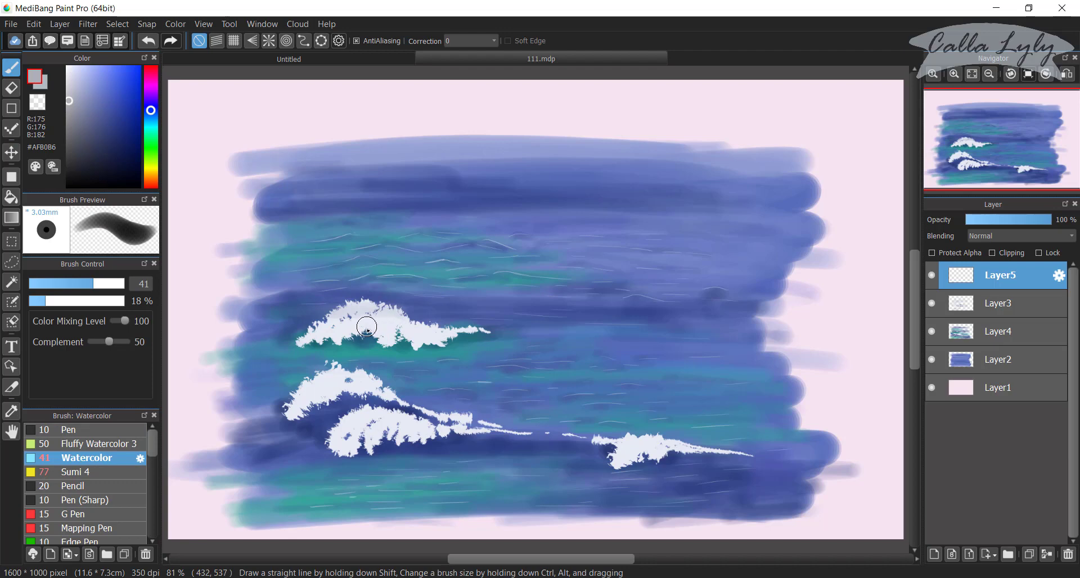
left_click(386, 293, "alt")
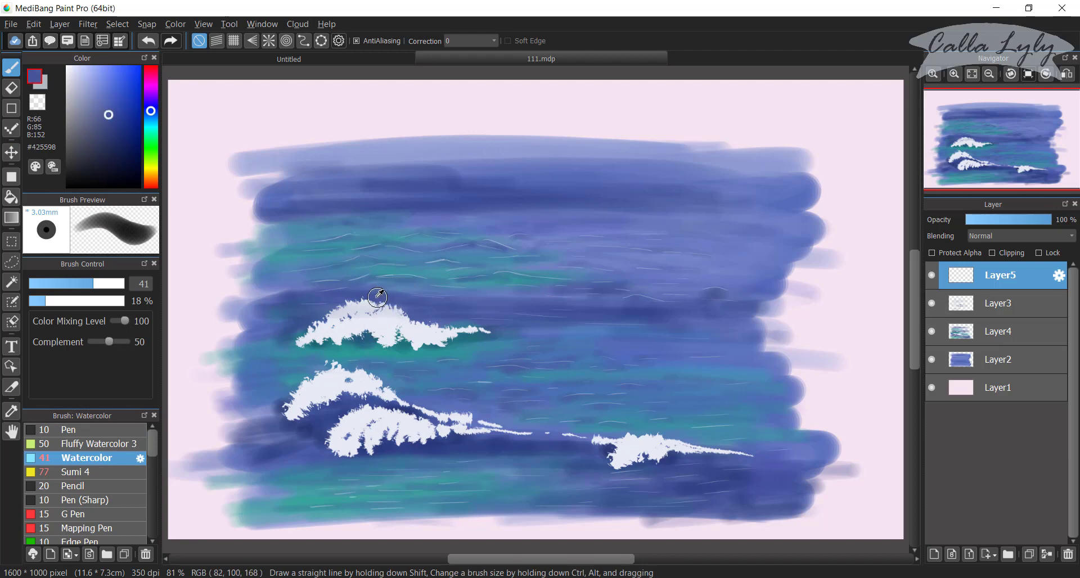
left_click(423, 286, "alt")
mouse_move(320, 297)
left_mouse_down()
mouse_move(305, 304)
mouse_move(332, 301)
left_mouse_up()
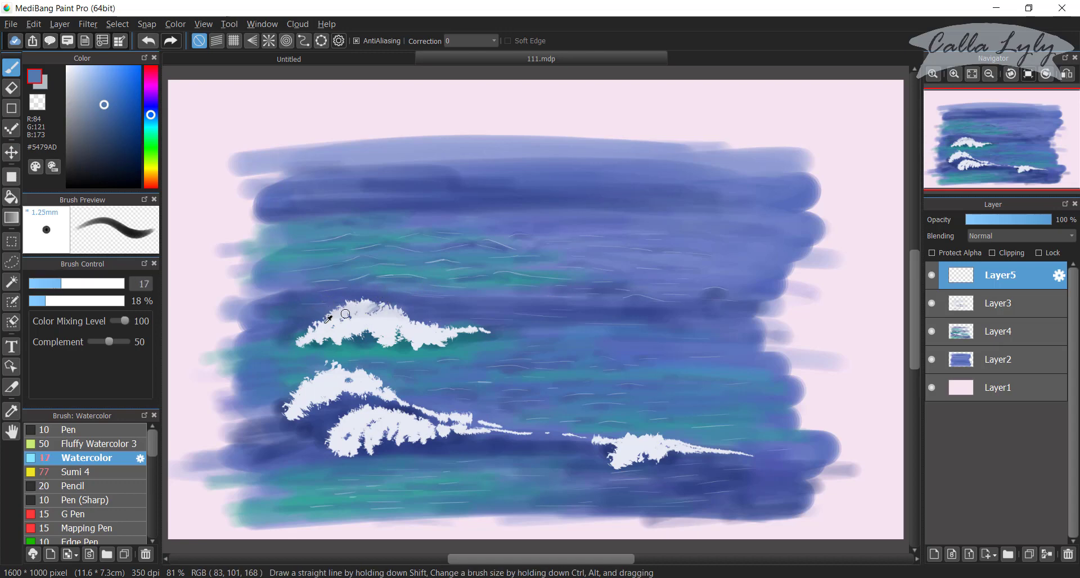
left_click(61, 301)
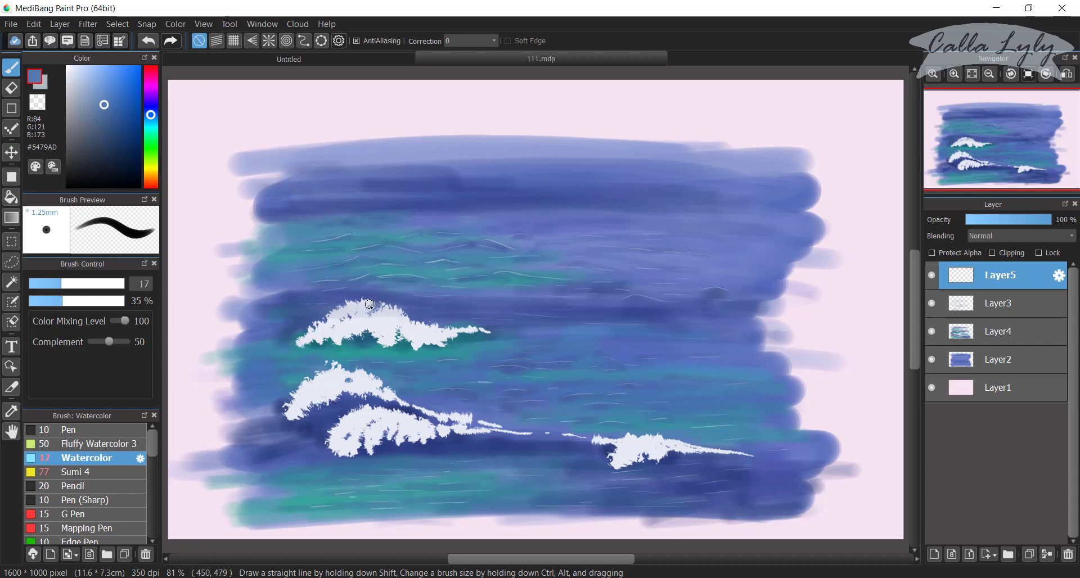
mouse_move(373, 314)
left_mouse_down()
mouse_move(373, 333)
mouse_move(377, 306)
mouse_move(374, 321)
left_mouse_up()
left_click_drag(409, 320, 411, 343)
mouse_move(341, 376)
left_mouse_down()
mouse_move(332, 396)
mouse_move(339, 370)
mouse_move(300, 399)
left_mouse_up()
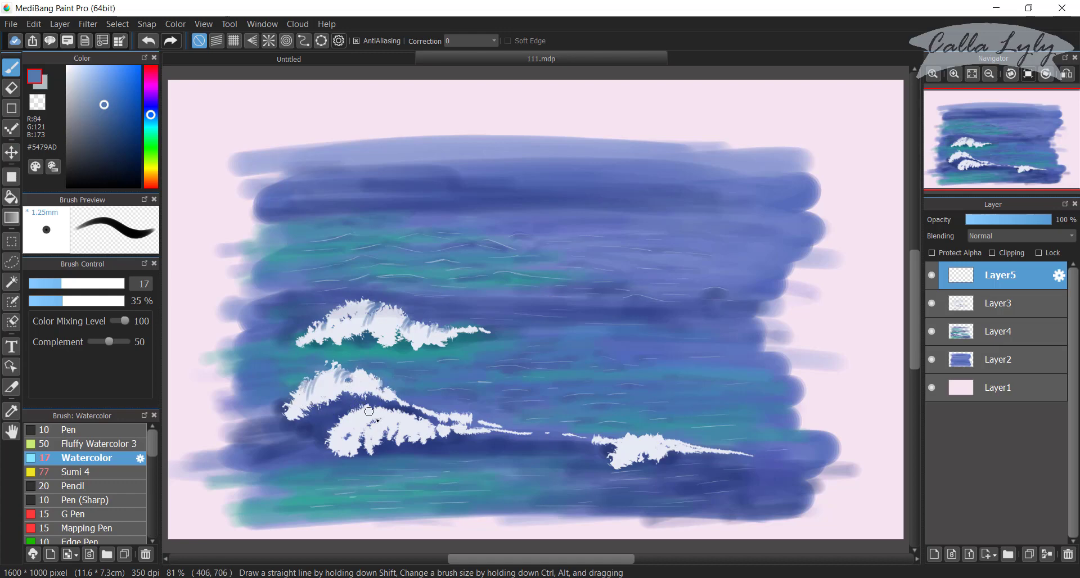
left_click_drag(375, 414, 375, 407)
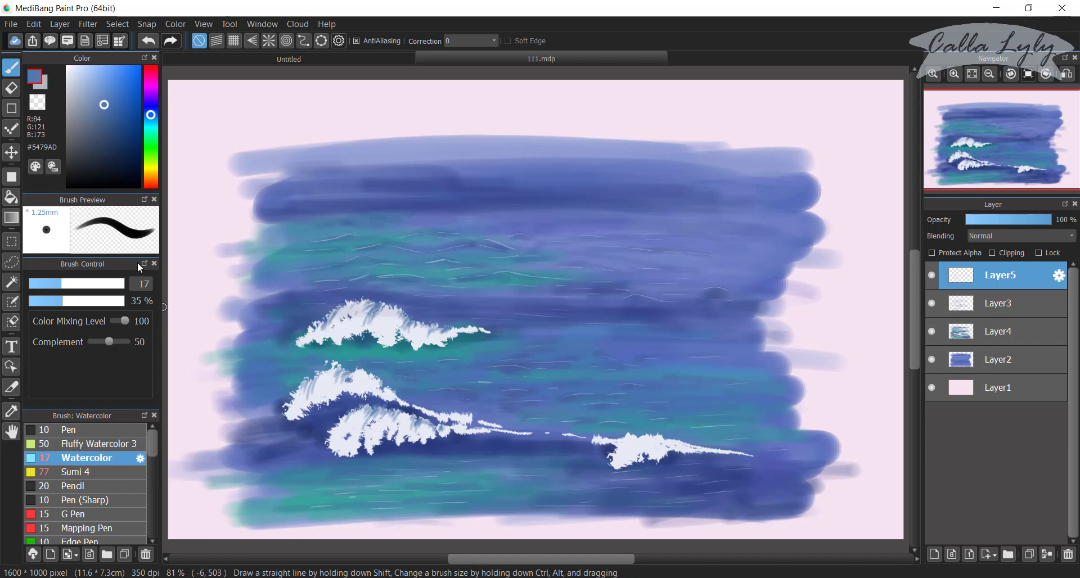
Add grey #9CA0A5 shading to all four wave crests with the Watercolor brush at 25% opacity, using sizes 30 and 43.
left_click(71, 109)
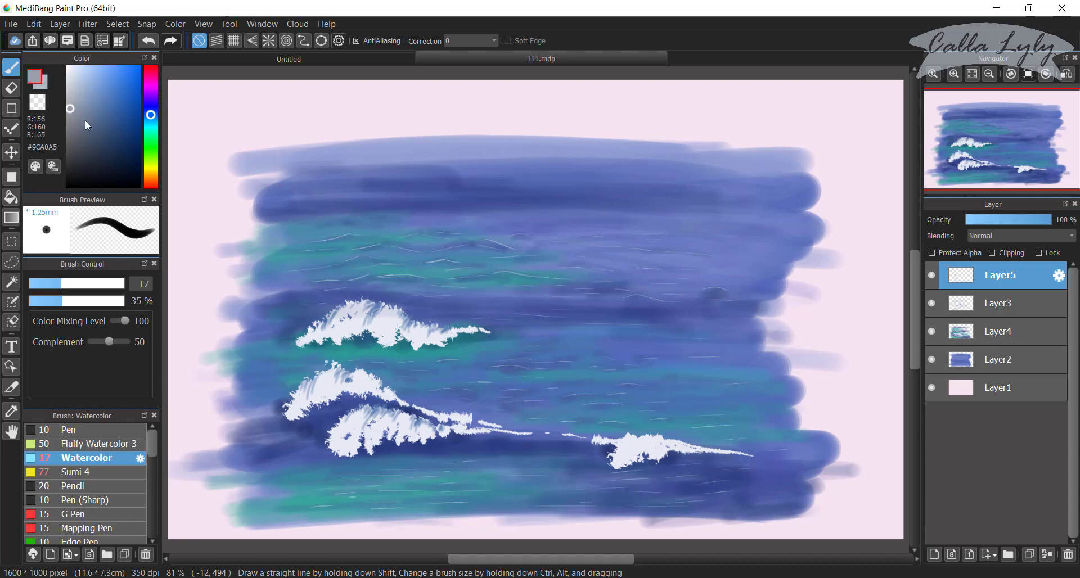
left_click(52, 301)
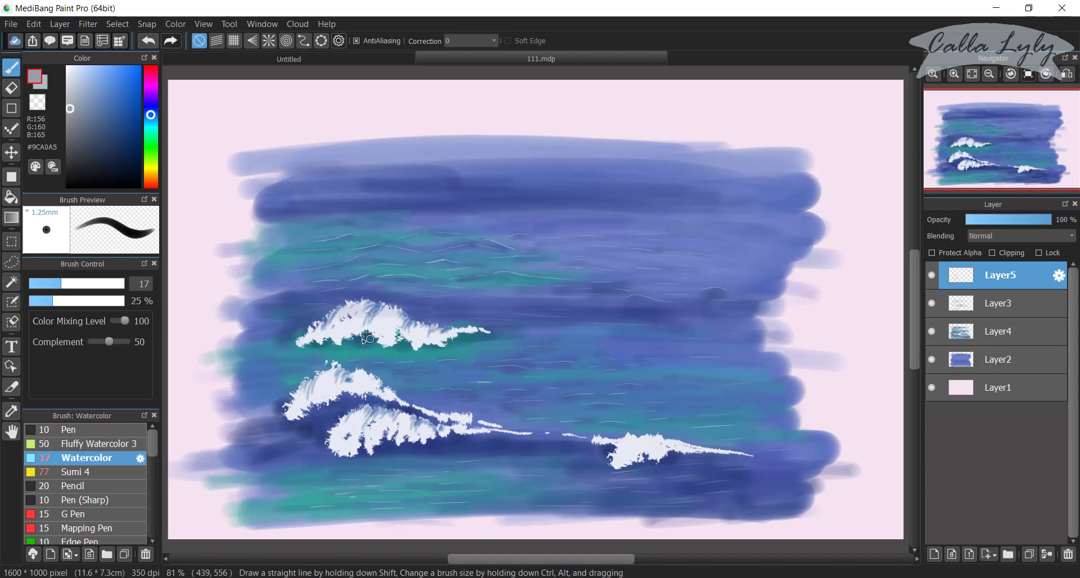
left_click(83, 284)
mouse_move(361, 307)
left_mouse_down()
mouse_move(358, 331)
mouse_move(364, 301)
mouse_move(317, 352)
mouse_move(323, 323)
mouse_move(310, 351)
mouse_move(387, 314)
mouse_move(365, 315)
left_mouse_up()
mouse_move(353, 365)
left_mouse_down()
mouse_move(319, 398)
mouse_move(308, 396)
mouse_move(314, 376)
mouse_move(300, 392)
mouse_move(353, 398)
mouse_move(349, 375)
mouse_move(338, 392)
mouse_move(357, 371)
mouse_move(374, 384)
mouse_move(355, 434)
mouse_move(331, 451)
mouse_move(345, 459)
mouse_move(401, 429)
mouse_move(385, 416)
mouse_move(375, 446)
mouse_move(344, 456)
mouse_move(371, 454)
mouse_move(397, 416)
mouse_move(409, 439)
mouse_move(420, 424)
mouse_move(423, 434)
mouse_move(466, 416)
mouse_move(446, 424)
mouse_move(464, 419)
mouse_move(457, 428)
mouse_move(469, 440)
mouse_move(332, 446)
mouse_move(348, 446)
mouse_move(358, 429)
mouse_move(353, 448)
mouse_move(346, 374)
mouse_move(295, 409)
left_mouse_up()
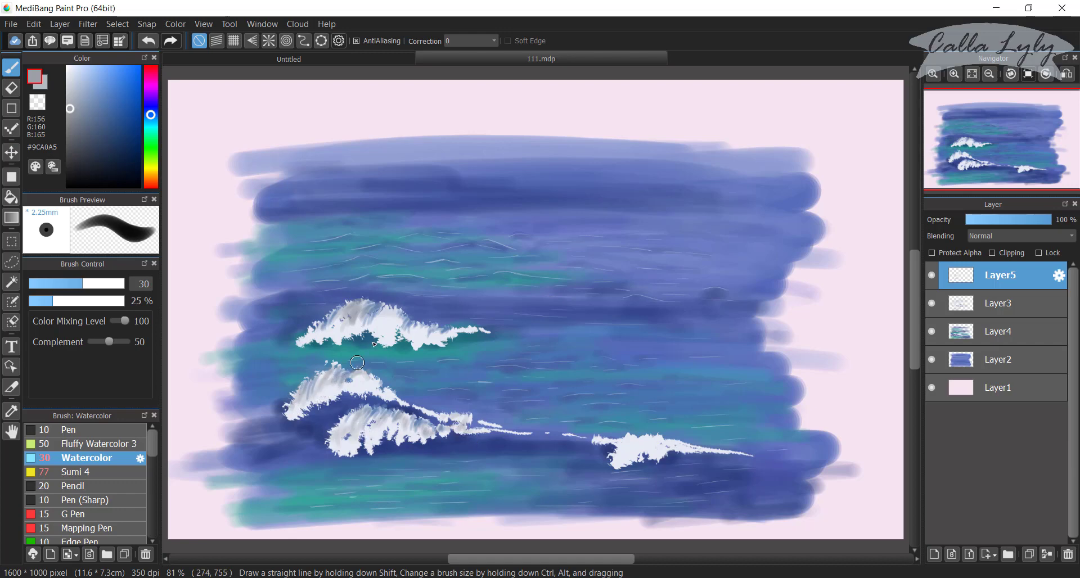
mouse_move(377, 308)
left_mouse_down()
mouse_move(380, 341)
mouse_move(410, 317)
mouse_move(421, 326)
left_mouse_up()
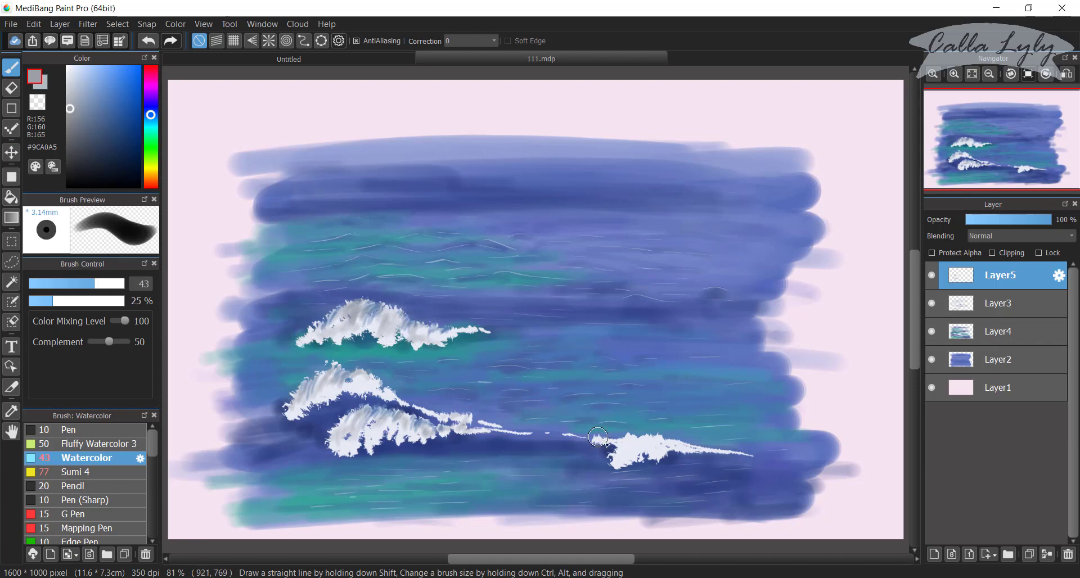
mouse_move(599, 441)
left_mouse_down()
mouse_move(623, 452)
mouse_move(628, 440)
mouse_move(662, 449)
left_mouse_up()
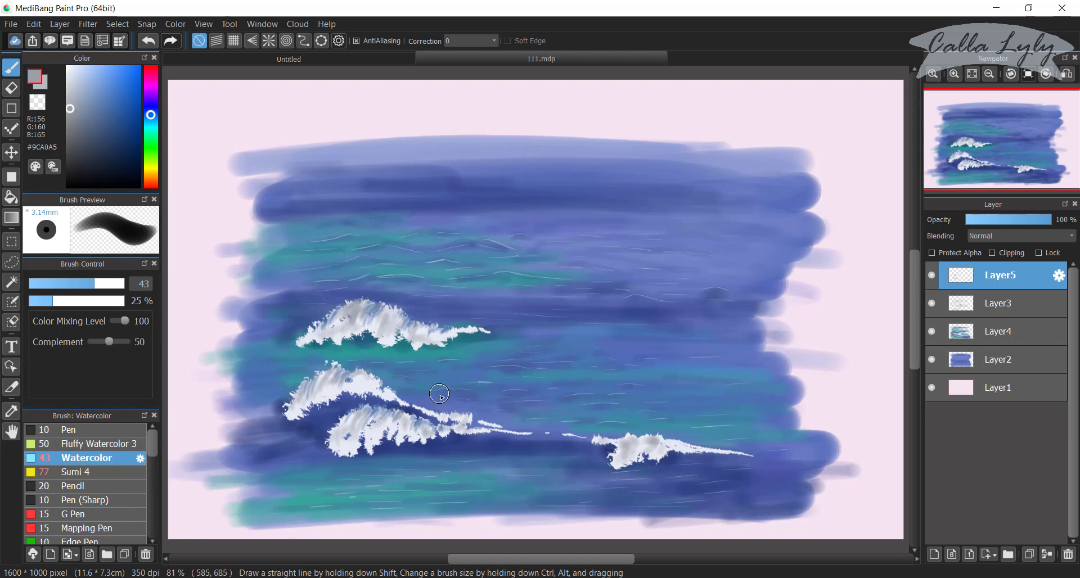
Scatter near-white #F4F8FF spray along the upper wave crest with the Fragment 2 brush at size 32.
left_click_drag(151, 457, 150, 513)
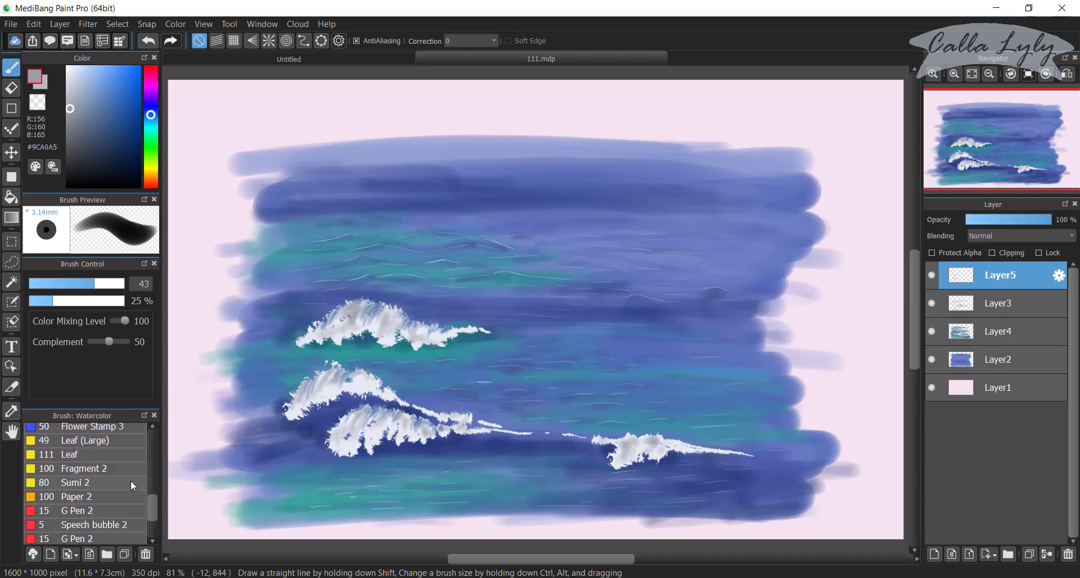
left_click(129, 470)
mouse_move(200, 474)
left_mouse_down("ctrl+alt")
mouse_move(256, 414)
mouse_move(198, 499)
mouse_move(299, 320)
mouse_move(278, 402)
mouse_move(315, 360)
left_mouse_up("ctrl+alt")
left_click(70, 67)
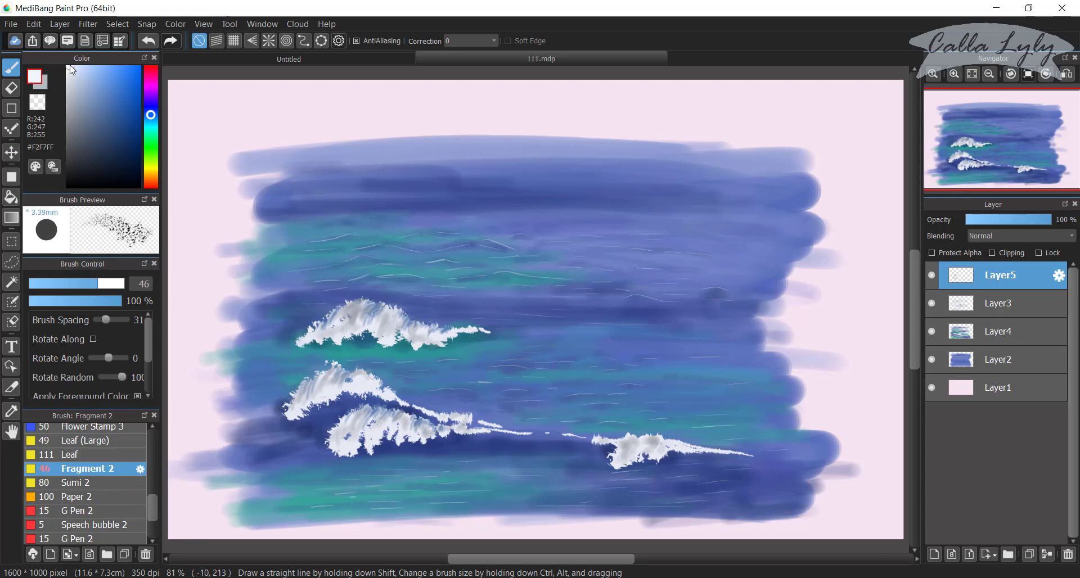
mouse_move(376, 308)
left_mouse_down()
mouse_move(340, 309)
mouse_move(283, 349)
left_mouse_up()
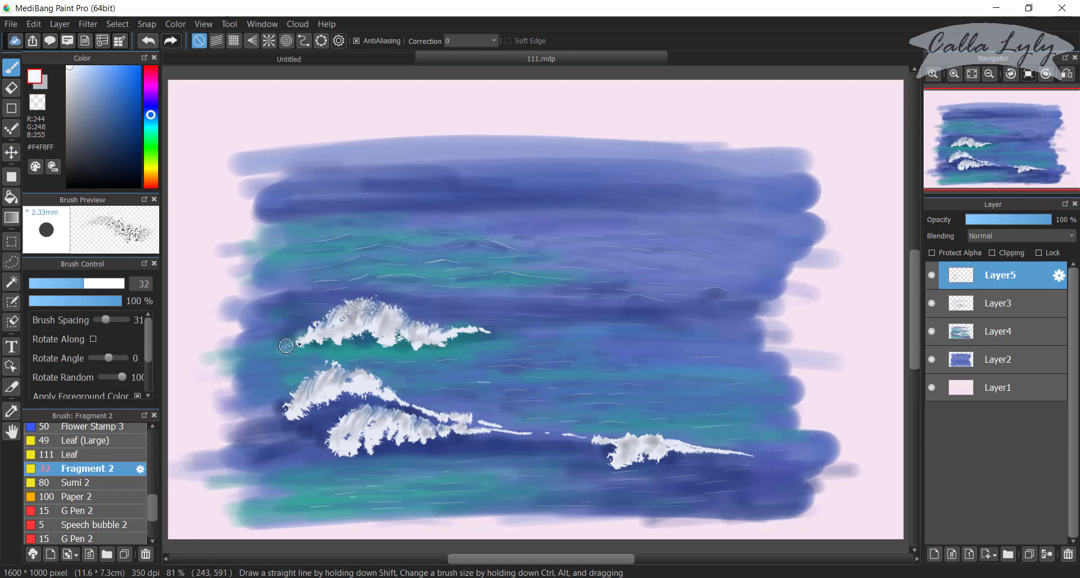
Scatter near-white #F4F8FF spray along the remaining edges of all four wave crests with the Fragment 2 brush at size 32.
mouse_move(388, 317)
left_mouse_down()
mouse_move(420, 335)
mouse_move(441, 329)
left_mouse_up()
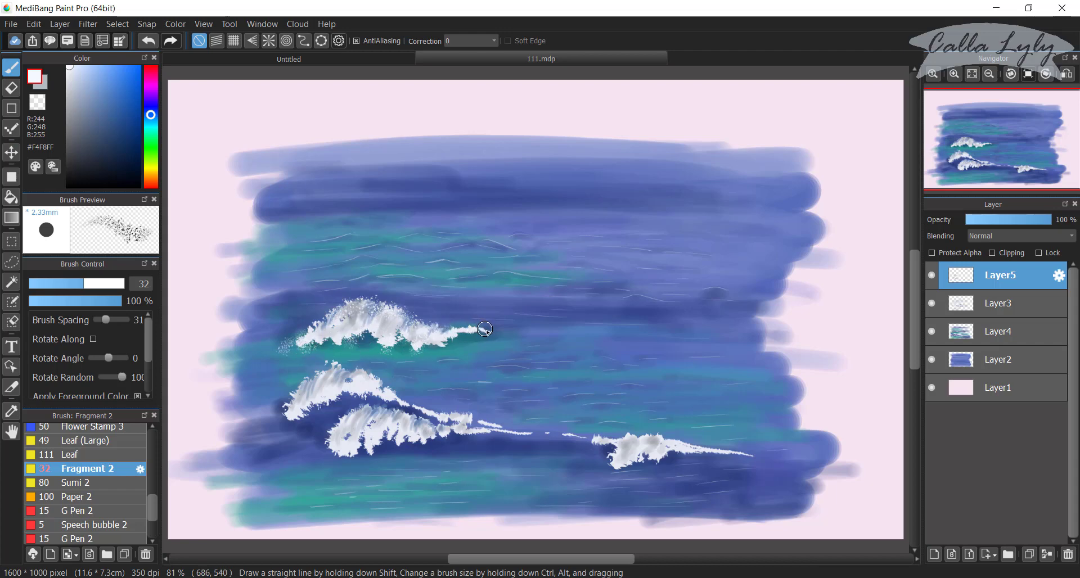
left_click_drag(507, 331, 482, 331)
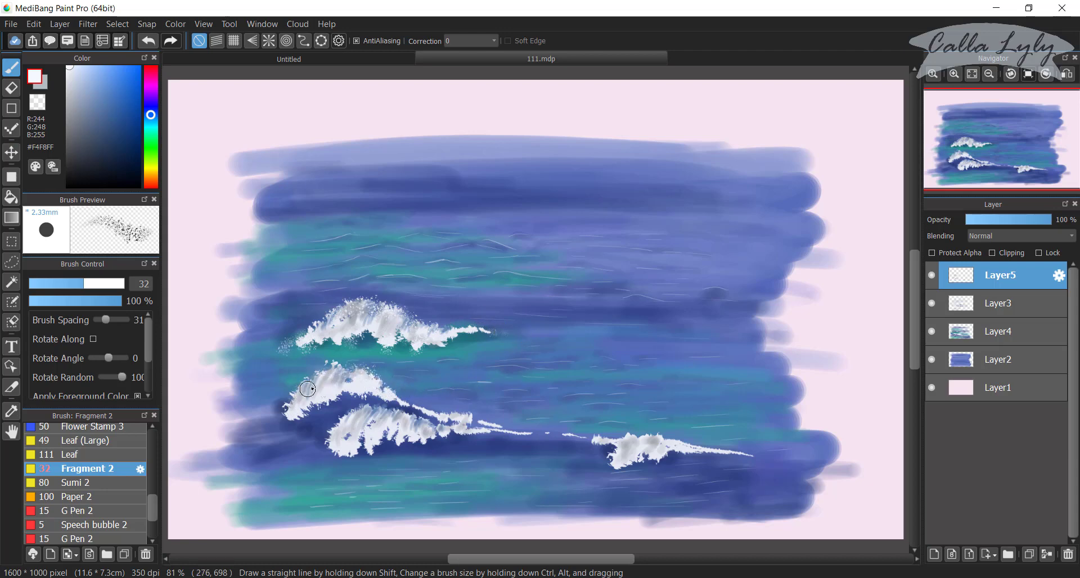
mouse_move(308, 389)
left_mouse_down()
mouse_move(354, 380)
mouse_move(343, 369)
mouse_move(297, 416)
mouse_move(301, 395)
mouse_move(285, 421)
mouse_move(316, 393)
mouse_move(327, 399)
mouse_move(275, 423)
mouse_move(283, 405)
mouse_move(304, 413)
left_mouse_up()
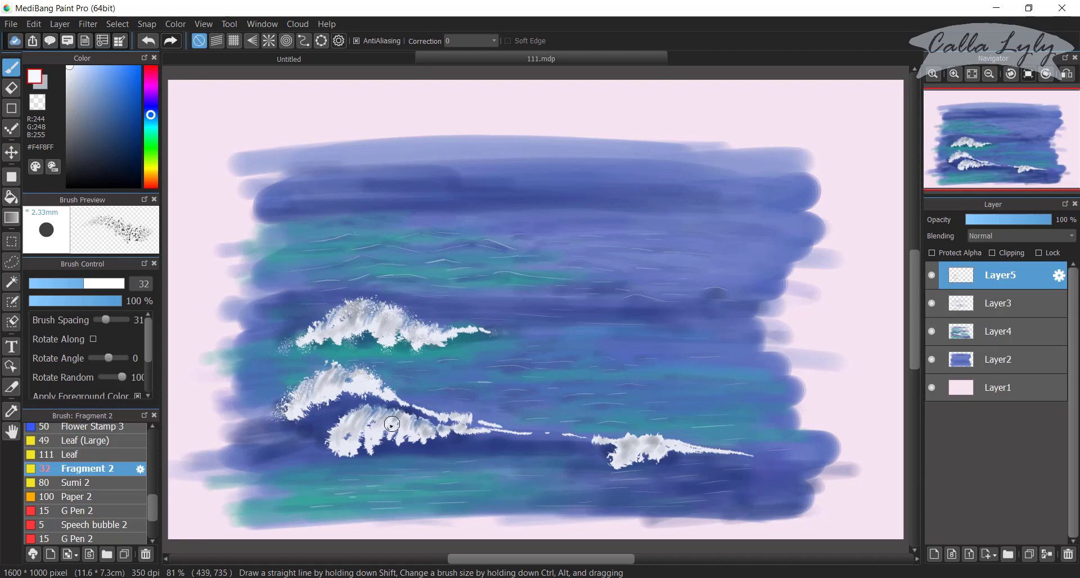
mouse_move(392, 425)
left_mouse_down()
mouse_move(371, 414)
mouse_move(322, 459)
mouse_move(339, 444)
mouse_move(344, 454)
mouse_move(357, 426)
mouse_move(323, 443)
mouse_move(348, 422)
mouse_move(396, 414)
mouse_move(409, 425)
mouse_move(383, 455)
mouse_move(365, 444)
mouse_move(379, 458)
mouse_move(422, 428)
mouse_move(435, 439)
mouse_move(465, 430)
mouse_move(453, 438)
mouse_move(496, 425)
mouse_move(716, 455)
mouse_move(635, 458)
mouse_move(646, 453)
mouse_move(582, 449)
mouse_move(555, 435)
left_mouse_up()
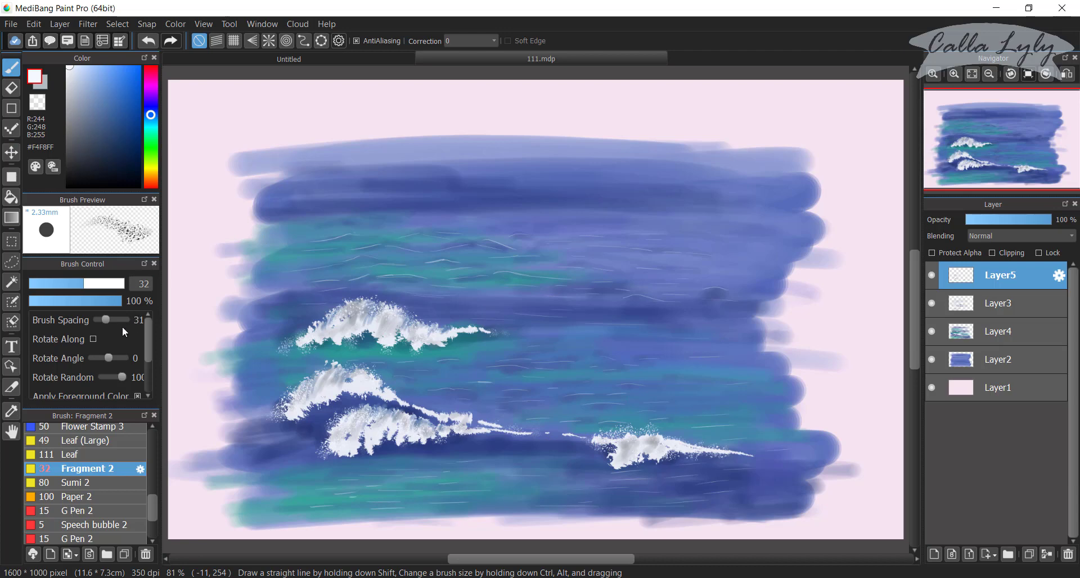
Draw small foam marks beyond the tails of the upper and right waves with the Pen at size 10 and 72% opacity.
left_click_drag(157, 513, 155, 435)
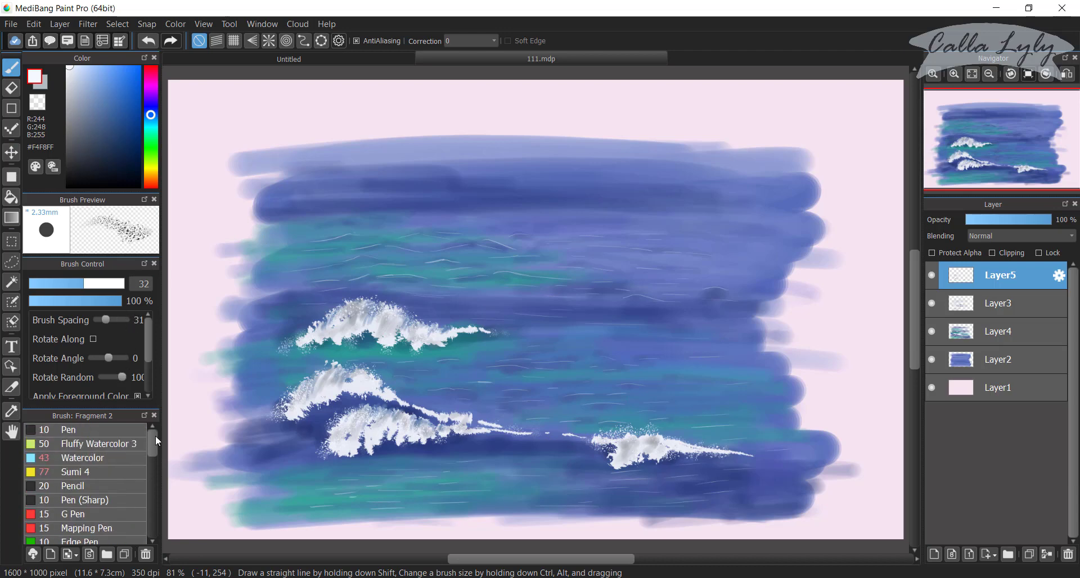
left_click(119, 441)
left_click(108, 429)
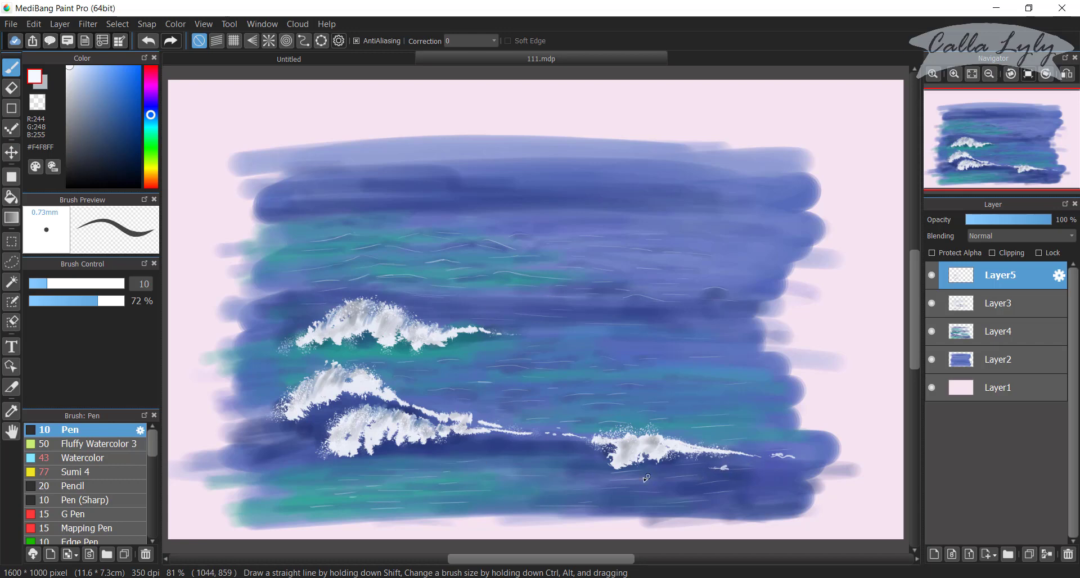
Paint curving foam lines across the dark water below the right wave with the Sumi 4 brush at size 17 and 40% opacity.
left_click(143, 473)
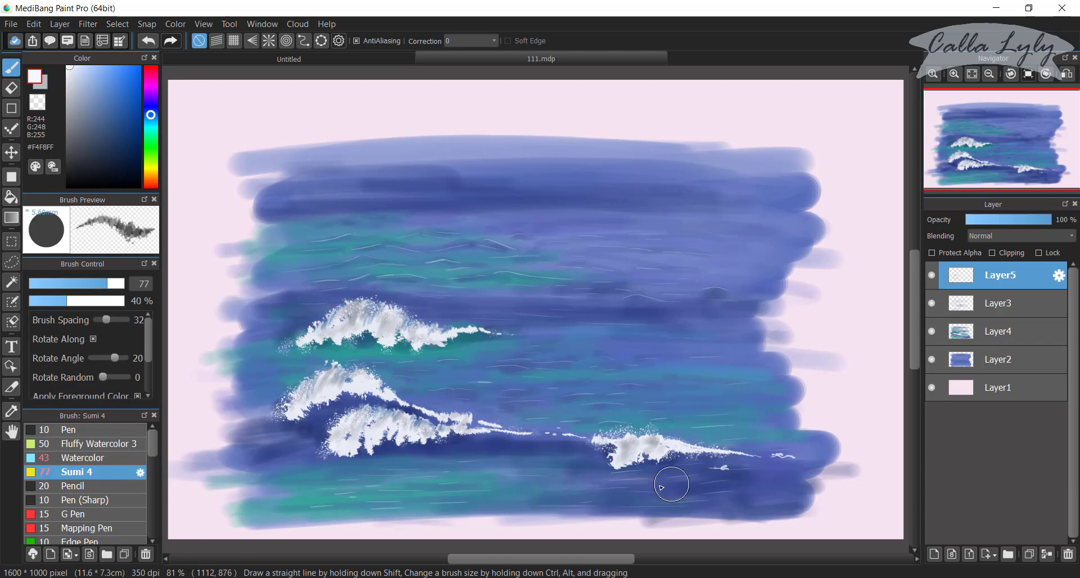
mouse_move(622, 350)
left_mouse_down()
mouse_move(495, 427)
mouse_move(512, 421)
left_mouse_up()
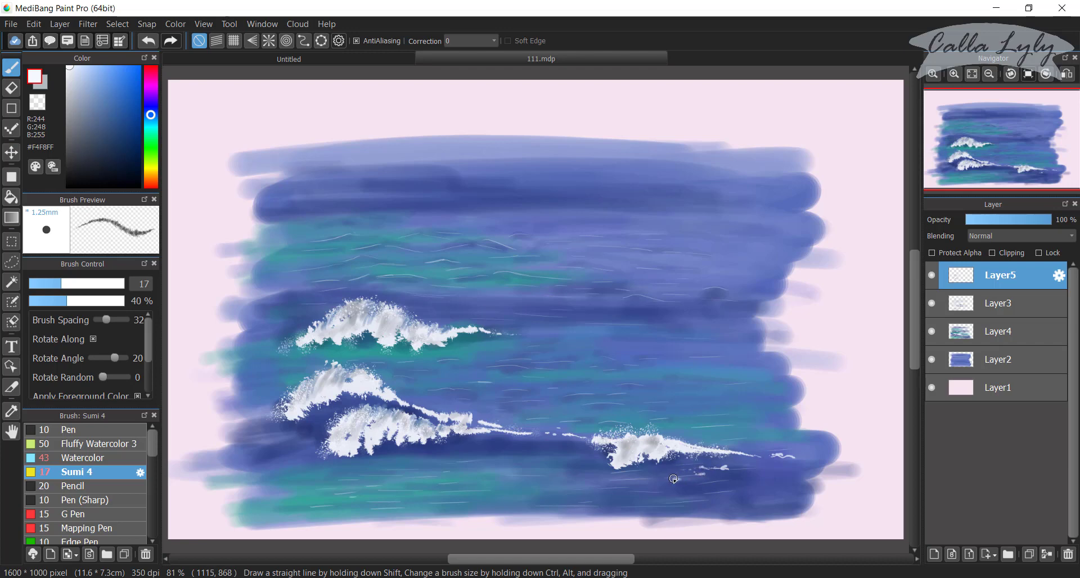
mouse_move(681, 478)
left_mouse_down()
mouse_move(754, 486)
mouse_move(724, 486)
mouse_move(743, 483)
mouse_move(706, 512)
mouse_move(785, 513)
left_mouse_up()
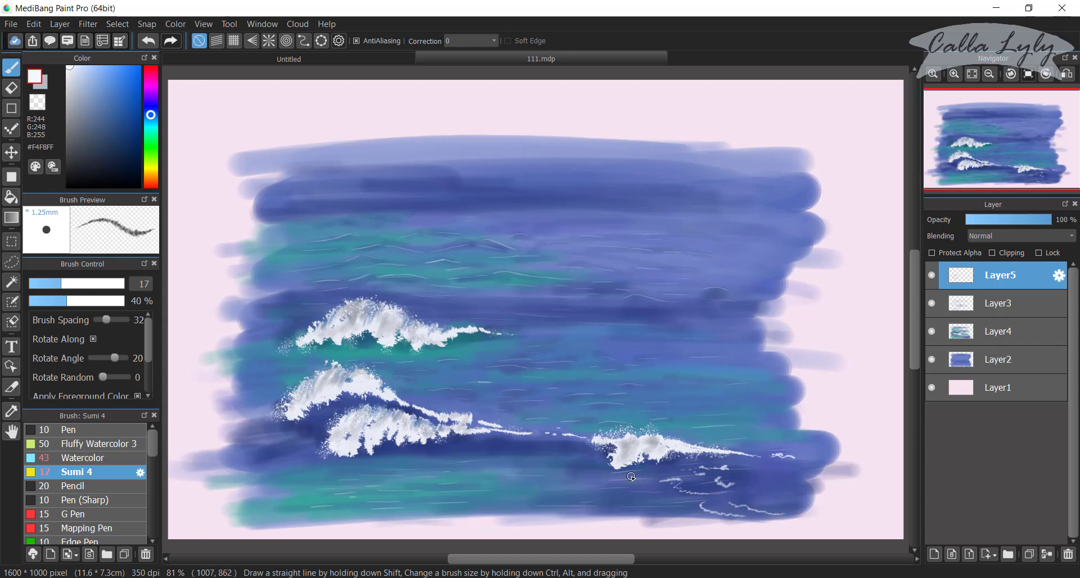
left_click_drag(626, 478, 659, 476)
left_click_drag(629, 492, 674, 495)
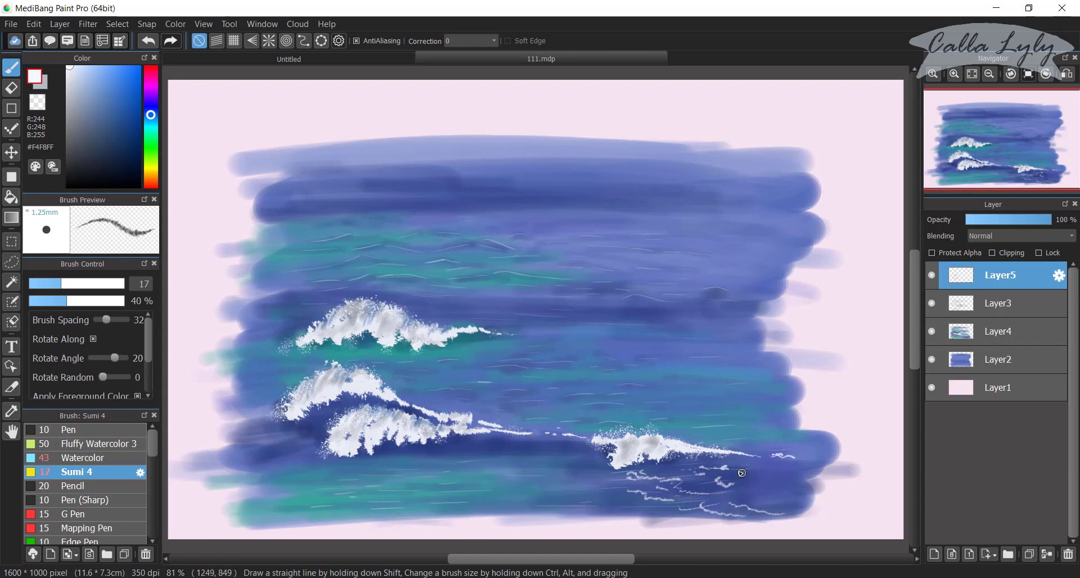
mouse_move(737, 477)
left_mouse_down()
mouse_move(826, 468)
mouse_move(758, 471)
mouse_move(810, 465)
mouse_move(816, 488)
mouse_move(729, 502)
mouse_move(745, 487)
mouse_move(753, 500)
mouse_move(805, 502)
mouse_move(784, 489)
left_mouse_up()
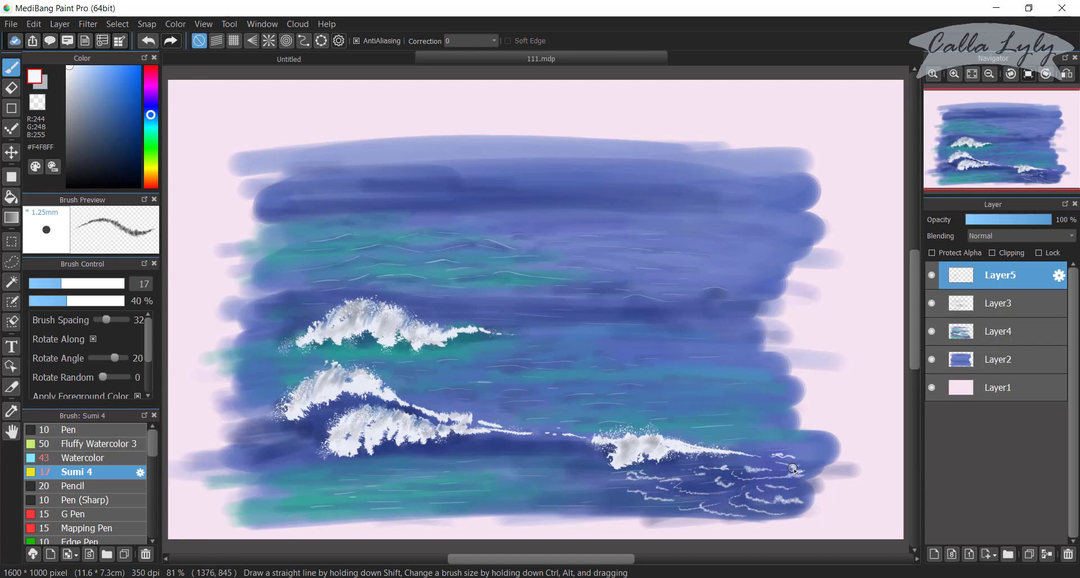
mouse_move(793, 468)
left_mouse_down()
mouse_move(803, 472)
mouse_move(791, 468)
left_mouse_up()
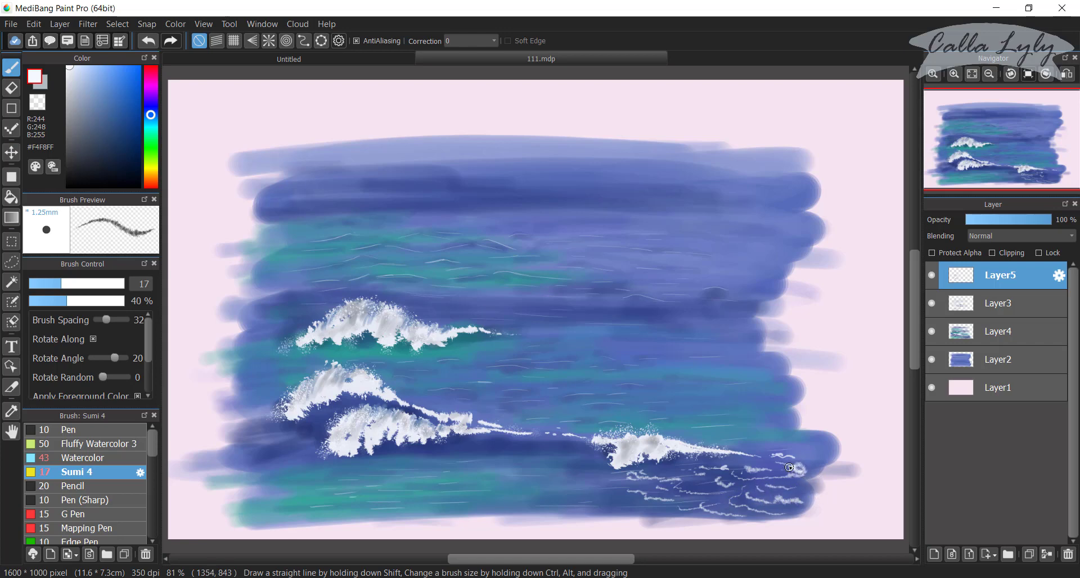
Add bright foam caps over the foam lines below the right wave with Sumi 4 at size 17 and 86% opacity.
left_click(112, 301)
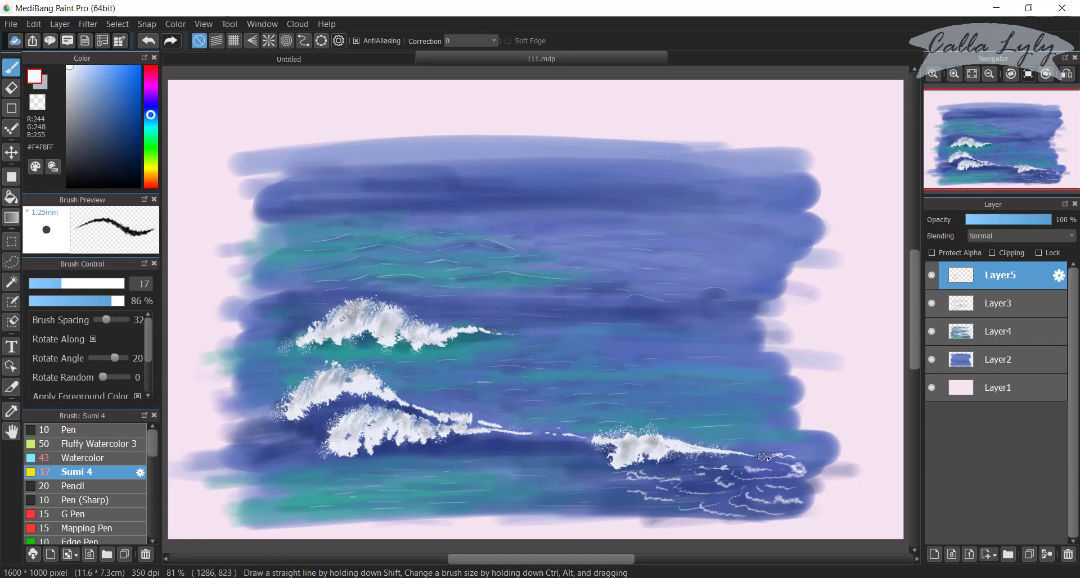
mouse_move(769, 456)
left_mouse_down()
mouse_move(804, 455)
mouse_move(757, 453)
mouse_move(804, 486)
mouse_move(800, 467)
mouse_move(769, 477)
mouse_move(736, 459)
left_mouse_up()
left_click_drag(747, 496, 807, 503)
mouse_move(731, 489)
left_mouse_down()
mouse_move(723, 480)
mouse_move(753, 481)
left_mouse_up()
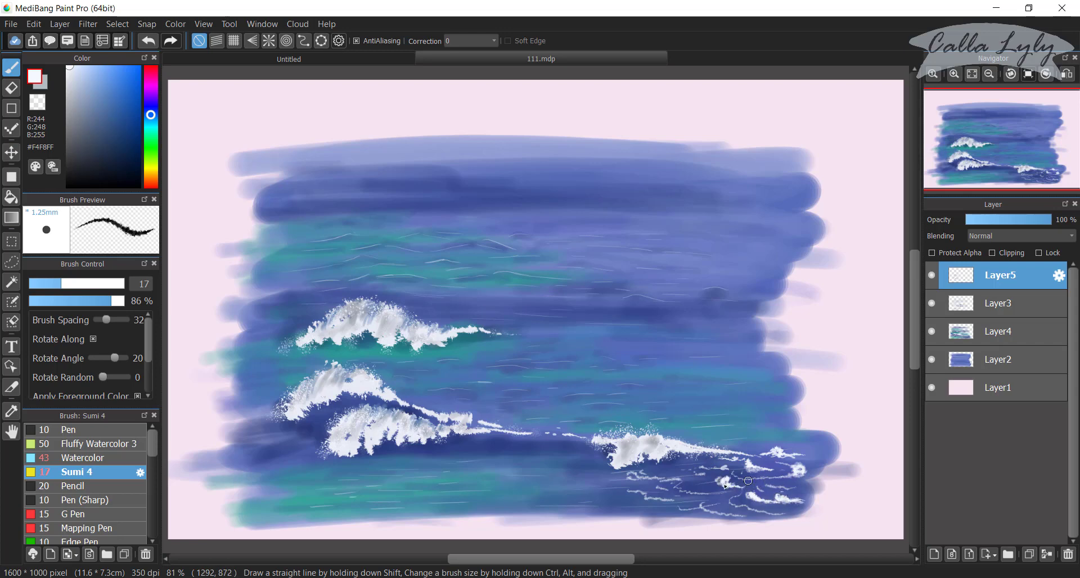
mouse_move(656, 474)
left_mouse_down()
mouse_move(644, 468)
mouse_move(666, 485)
mouse_move(651, 476)
mouse_move(684, 469)
left_mouse_up()
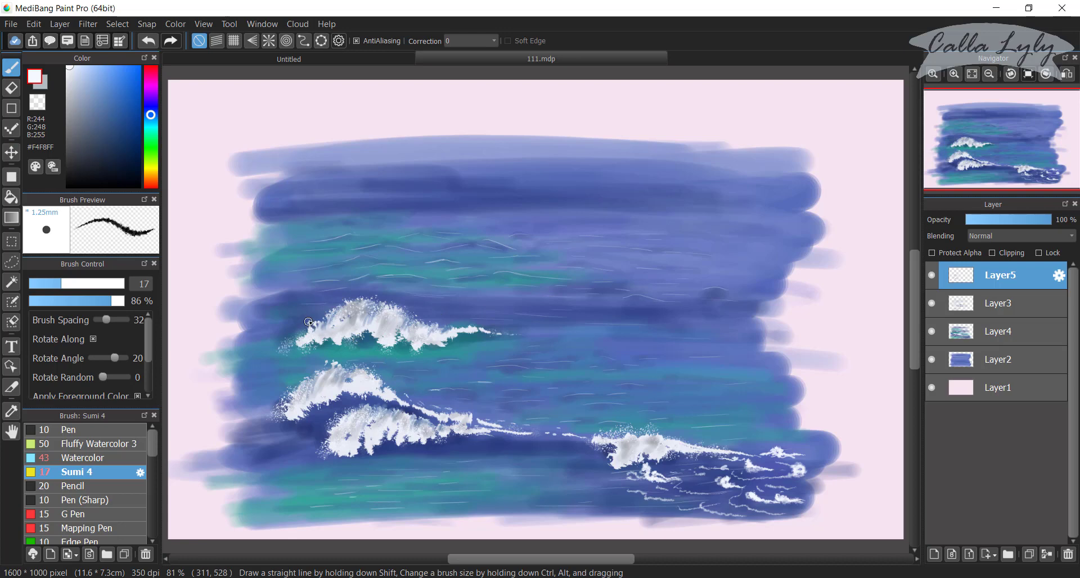
Extend the upper wave's tail with a broken foam line and paint small whitecaps in the water below it using Sumi 4.
left_click_drag(494, 332, 626, 335)
mouse_move(513, 387)
left_mouse_down()
mouse_move(478, 391)
mouse_move(543, 391)
mouse_move(474, 390)
mouse_move(496, 371)
mouse_move(465, 379)
mouse_move(480, 379)
mouse_move(474, 368)
mouse_move(487, 379)
mouse_move(472, 369)
mouse_move(448, 380)
mouse_move(472, 369)
mouse_move(476, 380)
mouse_move(449, 380)
mouse_move(486, 382)
left_mouse_up()
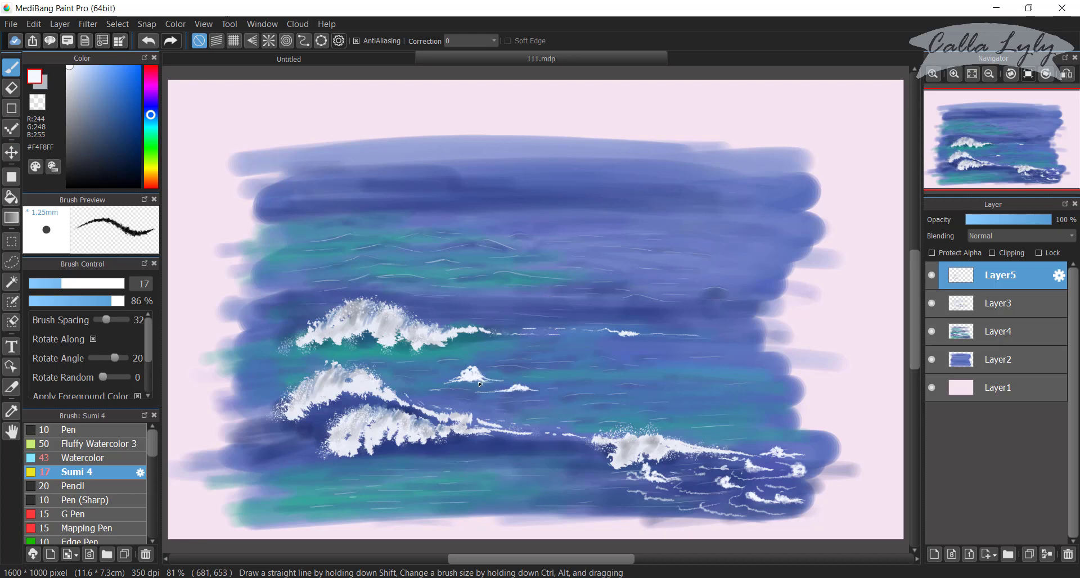
Undo the latest strokes of the peaked whitecap between the upper and middle waves.
key("ctrl+z")
key("ctrl+z")
key("ctrl+z")
key("ctrl+z")
key("ctrl+z")
key("ctrl+z")
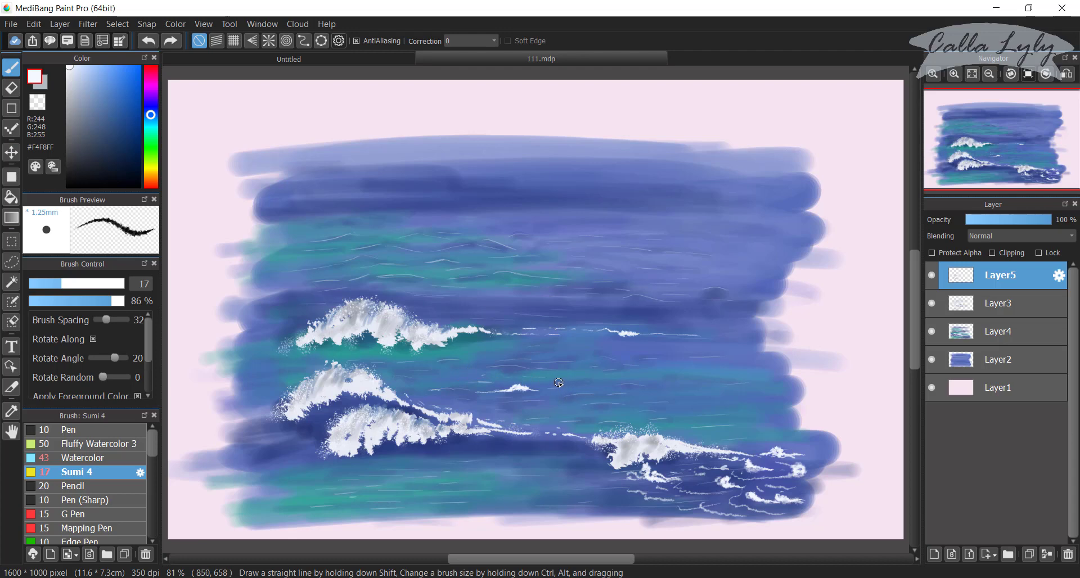
Paint two small whitecaps in the middle water, above the right wave, with Sumi 4 at size 17 and 86% opacity.
left_click(561, 385)
left_click_drag(553, 385, 579, 385)
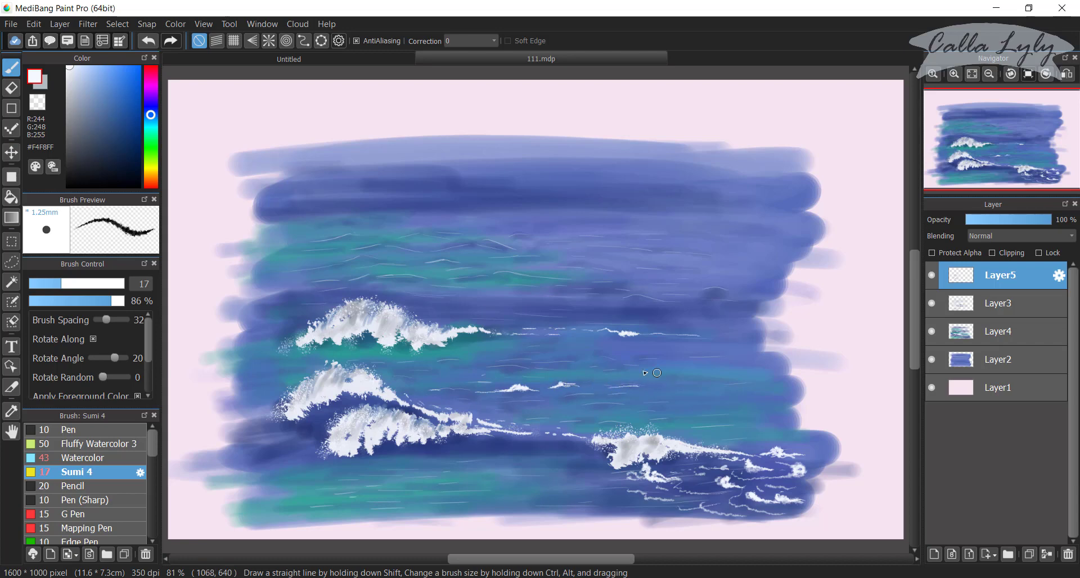
left_click_drag(590, 368, 601, 366)
Scatter small whitecaps over the upper teal water with Sumi 4 at size 17 and 86% opacity.
mouse_move(506, 275)
left_mouse_down()
mouse_move(491, 274)
mouse_move(526, 277)
mouse_move(487, 278)
mouse_move(603, 276)
left_mouse_up()
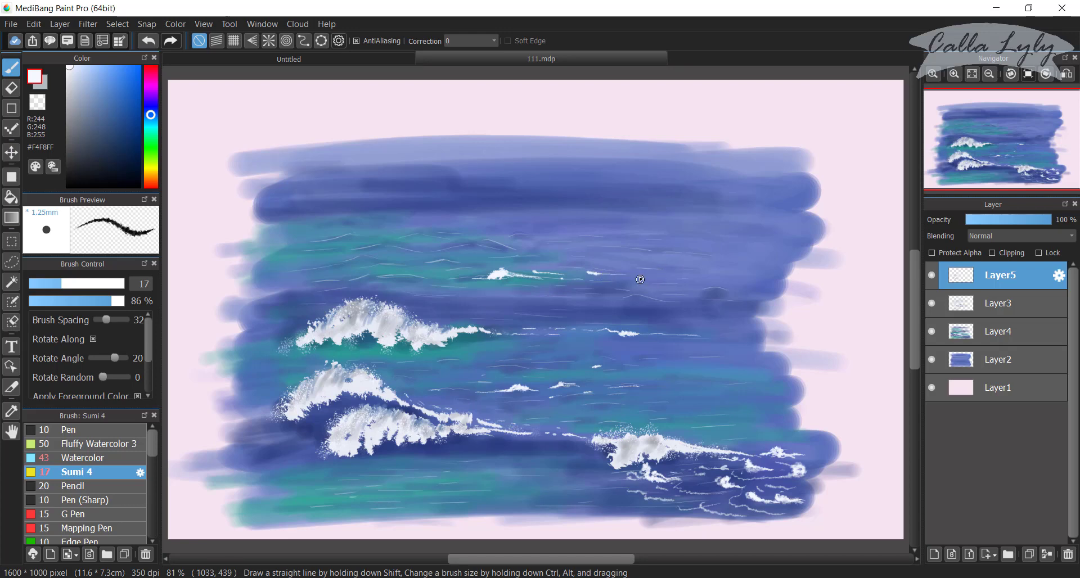
left_click(573, 260)
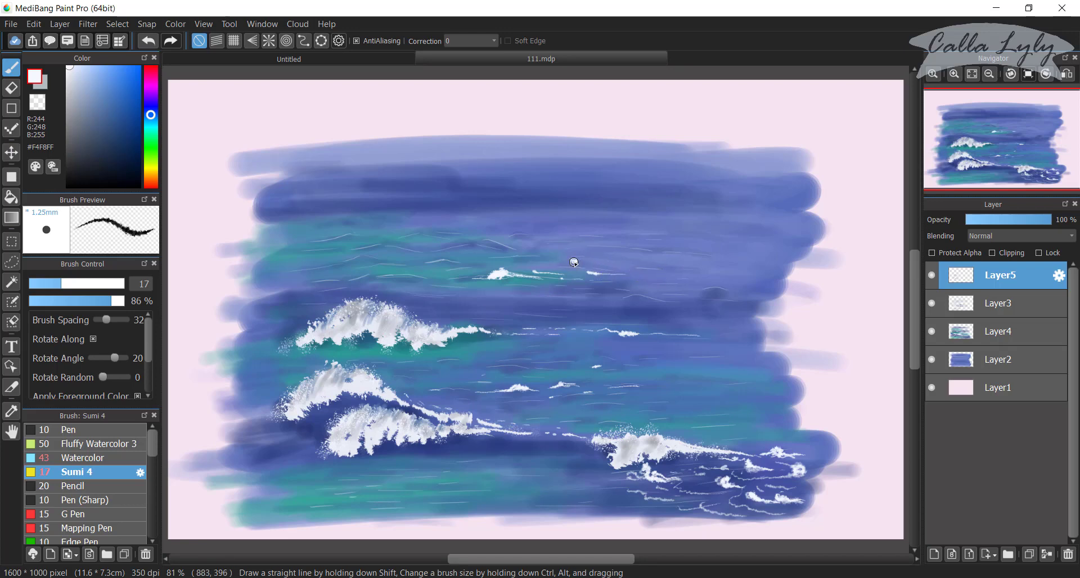
left_click_drag(576, 262, 591, 262)
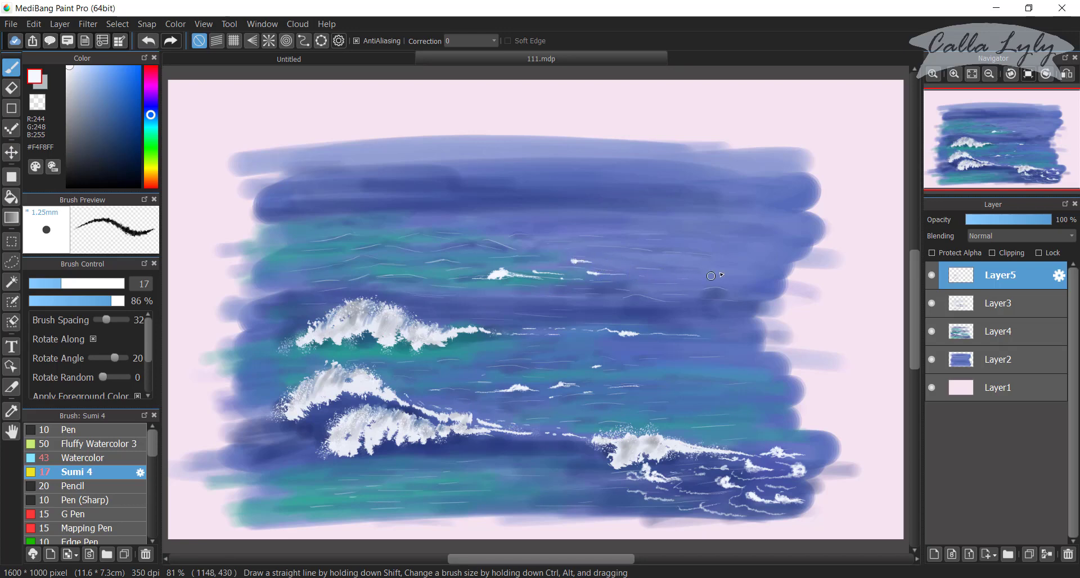
mouse_move(371, 247)
left_mouse_down()
mouse_move(412, 249)
mouse_move(352, 257)
left_mouse_up()
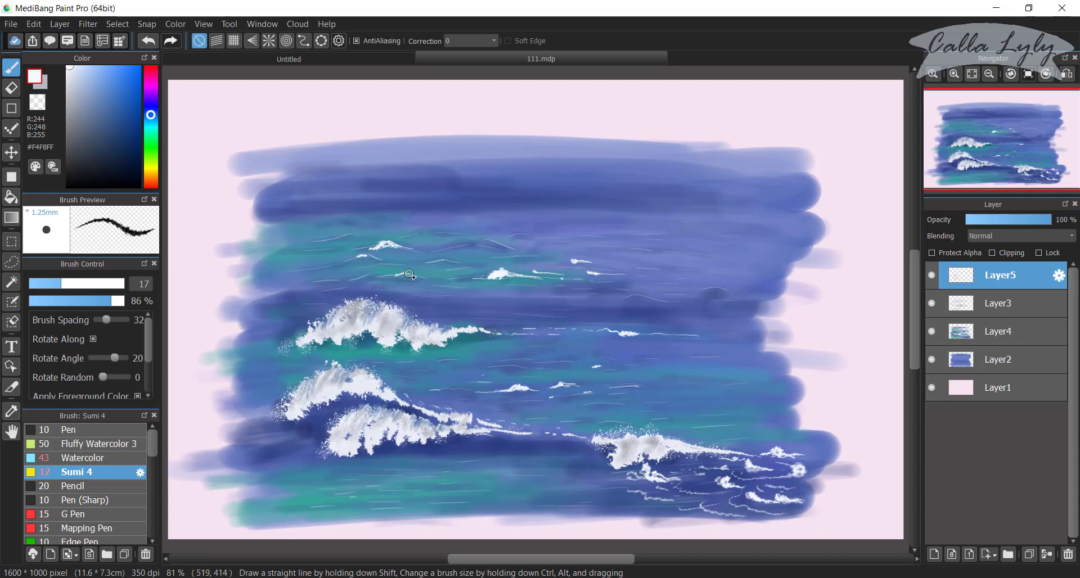
mouse_move(454, 260)
left_mouse_down()
mouse_move(437, 262)
mouse_move(464, 248)
left_mouse_up()
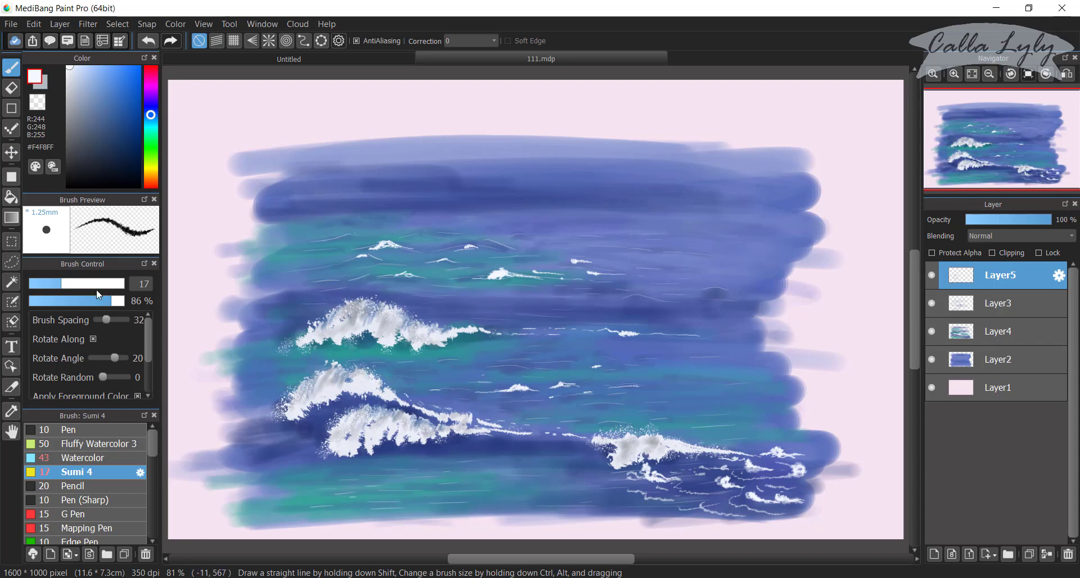
Draw fine near-white #F4F8FF strands over the wave crests with the Pen at size 5.2 and 100% opacity.
left_click(95, 430)
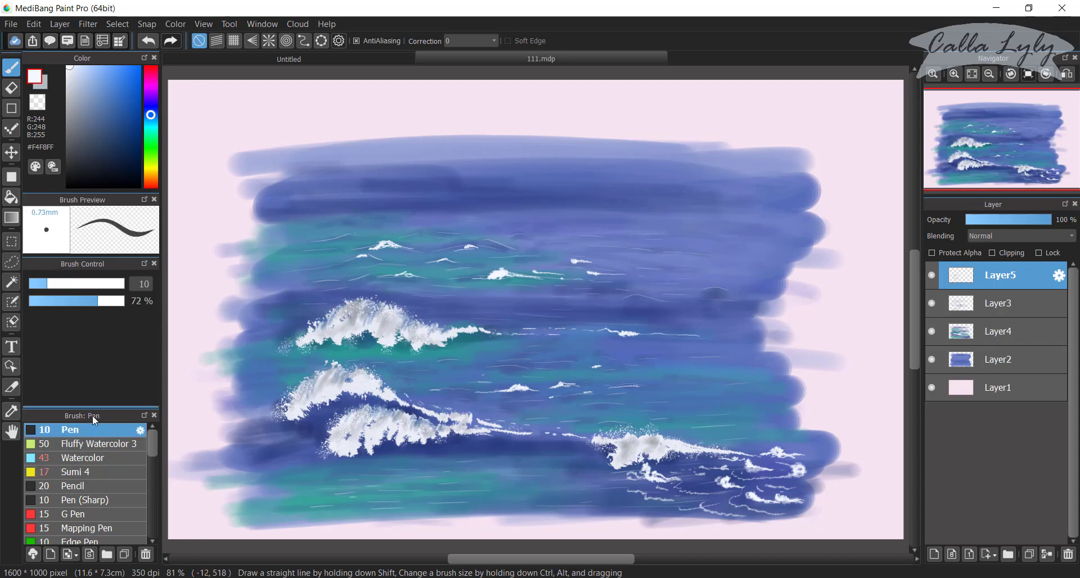
left_click_drag(99, 301, 135, 300)
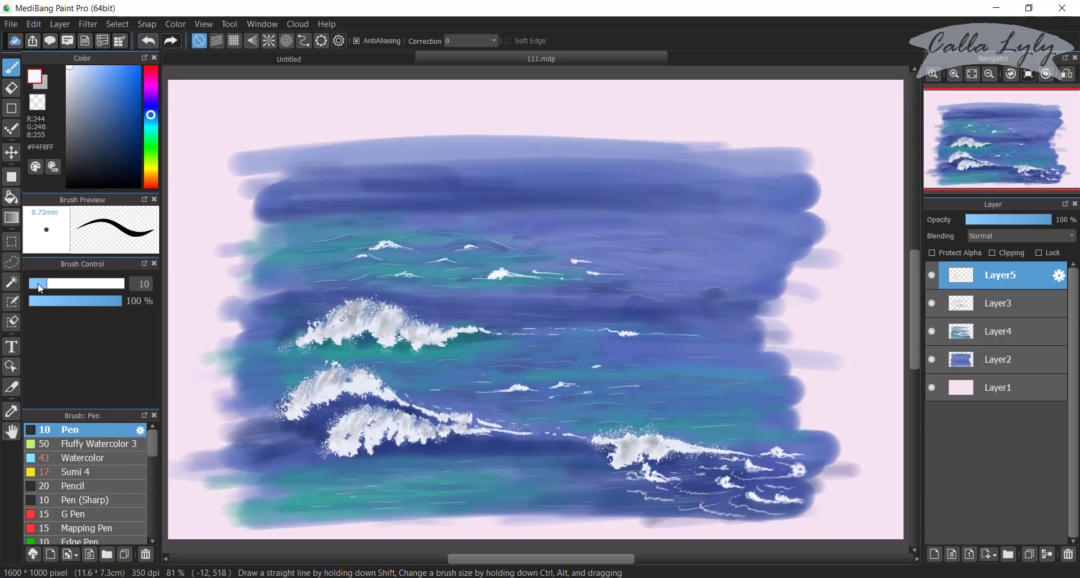
left_click_drag(40, 288, 36, 285)
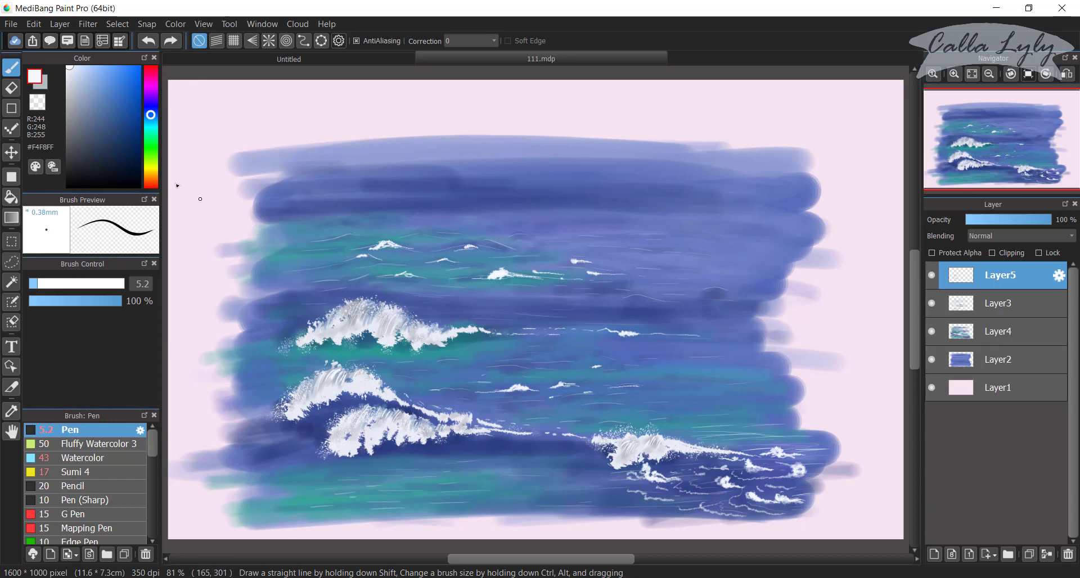
Brush soft white mist above the upper and middle left crests with the Watercolor brush at size 43 and 14% opacity.
left_click(99, 459)
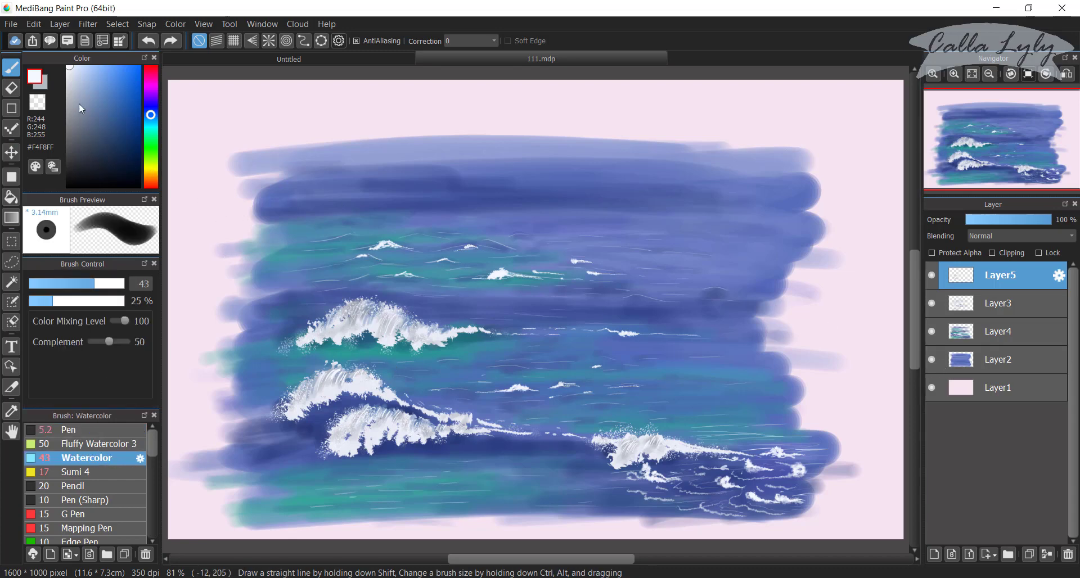
left_click(41, 304)
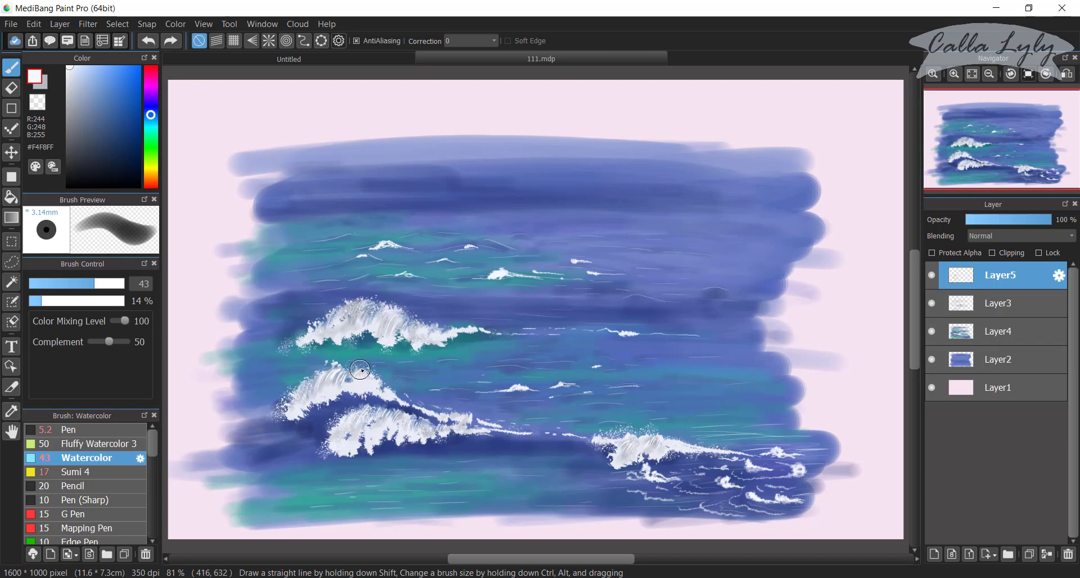
mouse_move(354, 360)
left_mouse_down()
mouse_move(379, 363)
mouse_move(348, 352)
mouse_move(360, 351)
mouse_move(334, 362)
mouse_move(378, 361)
mouse_move(333, 350)
mouse_move(369, 359)
mouse_move(330, 365)
mouse_move(388, 375)
left_mouse_up()
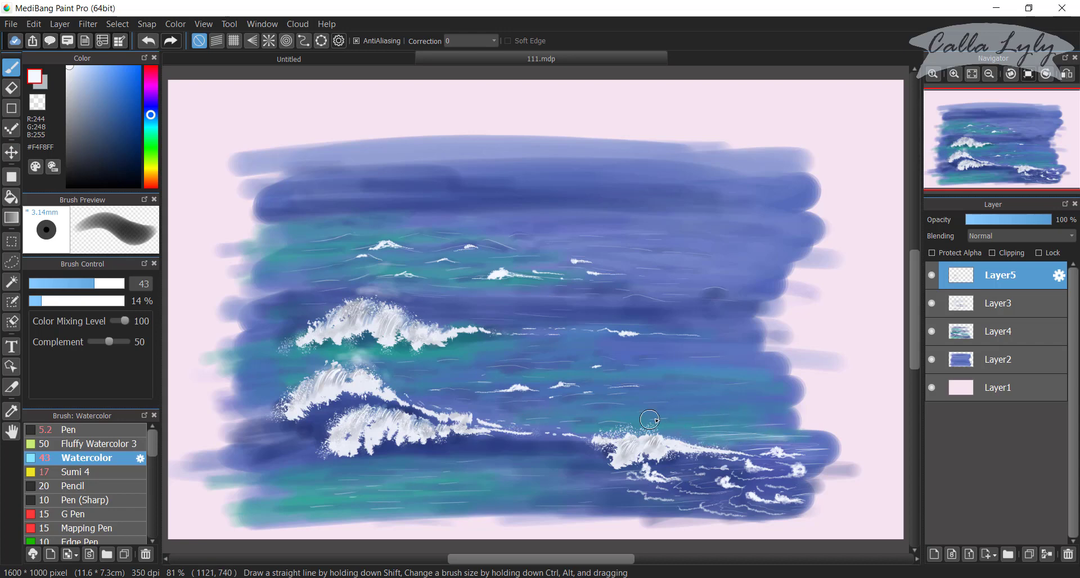
Undo the mist stroke above the right wave and brush fainter haze over the water with Watercolor at size 67 and 6% opacity.
mouse_move(650, 420)
left_mouse_down()
mouse_move(769, 409)
mouse_move(679, 415)
left_mouse_up()
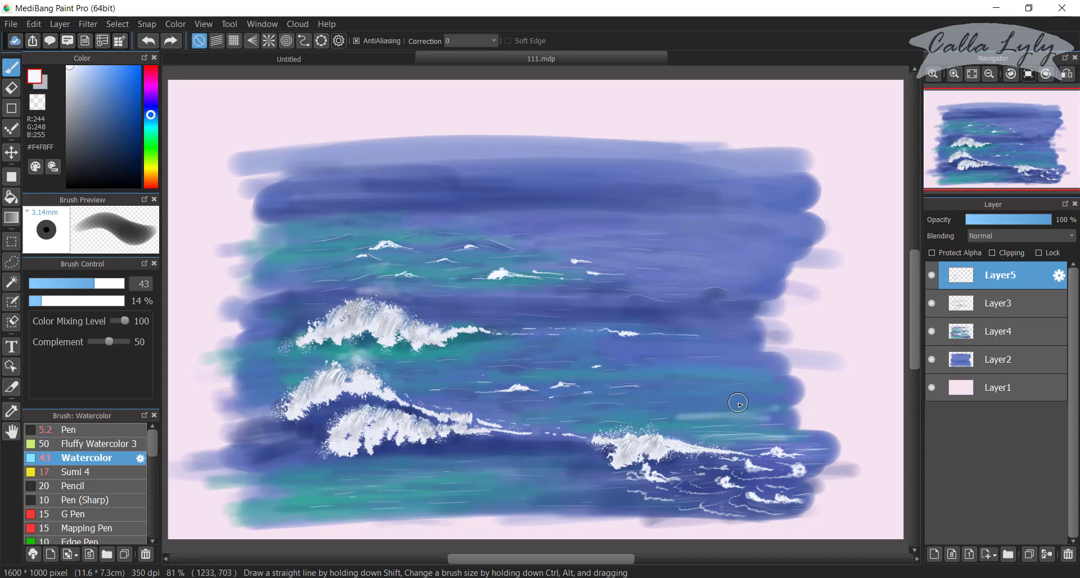
key("ctrl+z")
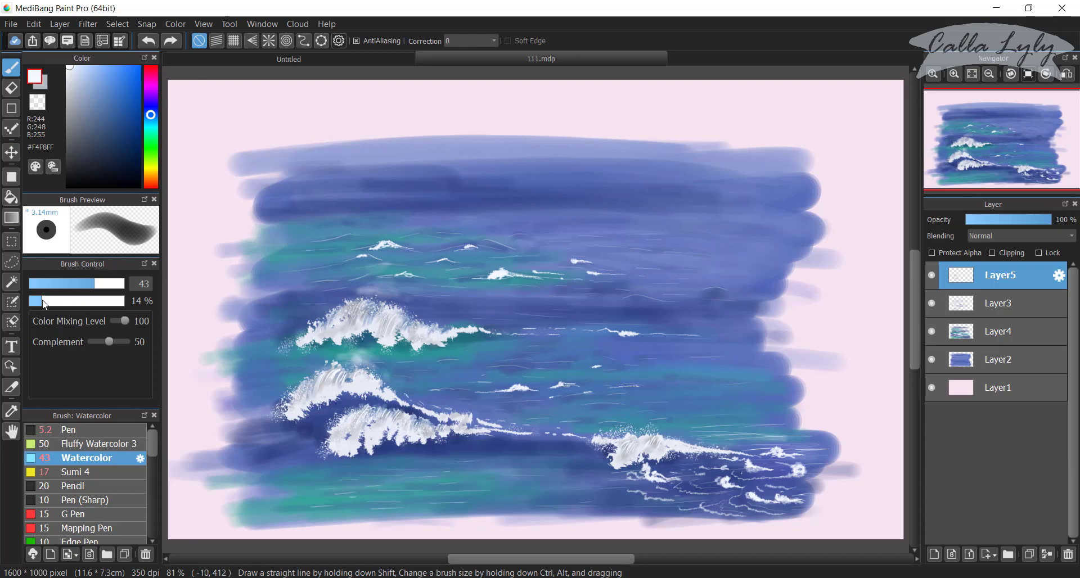
left_click_drag(45, 305, 35, 302)
left_click_drag(669, 422, 697, 426, "ctrl+alt")
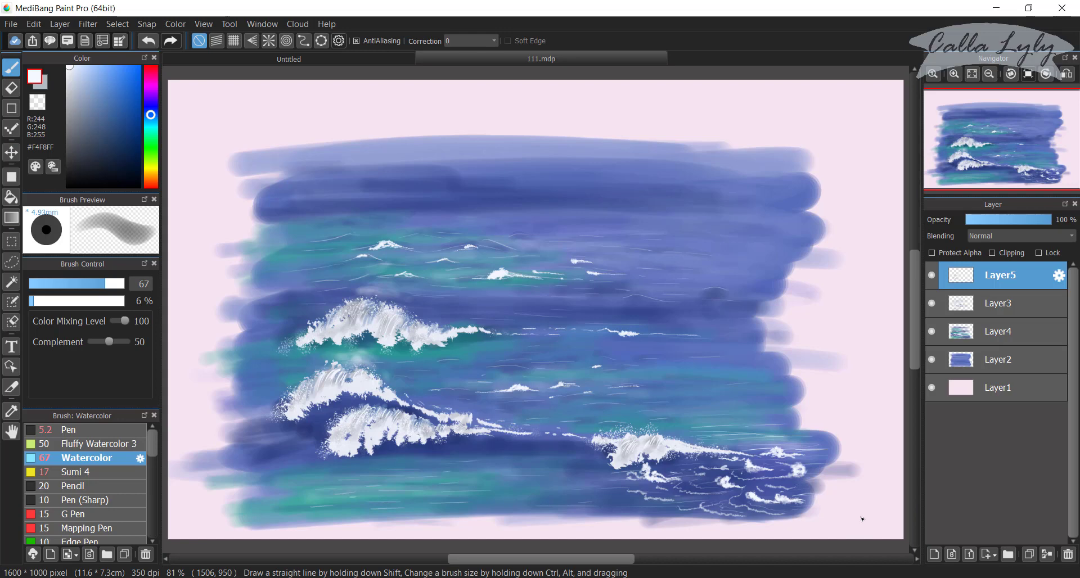
Add more fine near-white strands to the upper wave crest with the Pen at size 5.2 and 100% opacity.
left_click(107, 433)
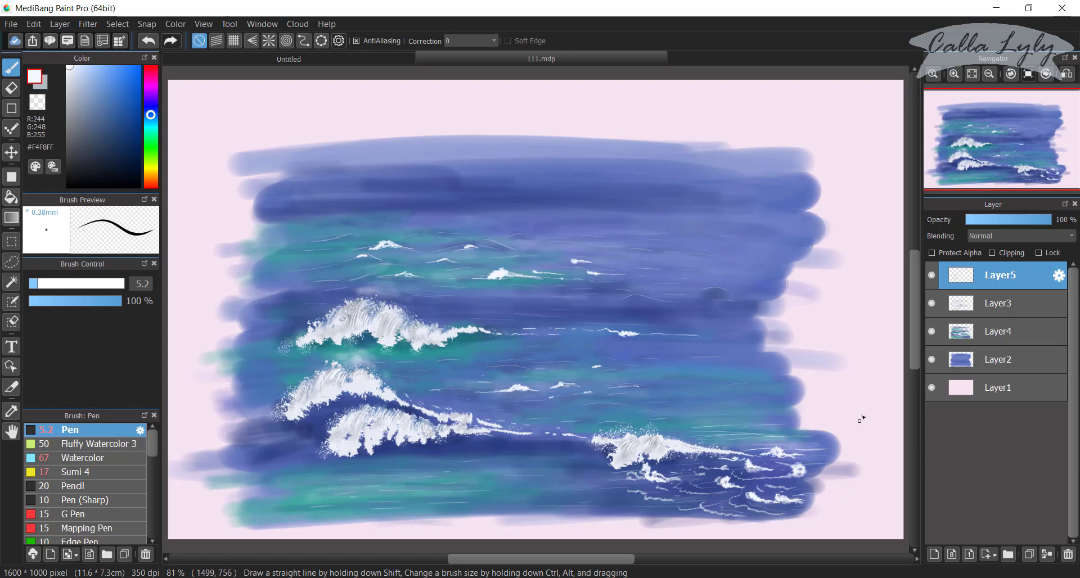
Brush dark #040A16 shadows on Layer2 beneath the left wave crests with Watercolor at size 67 and 18% opacity.
left_click(929, 365)
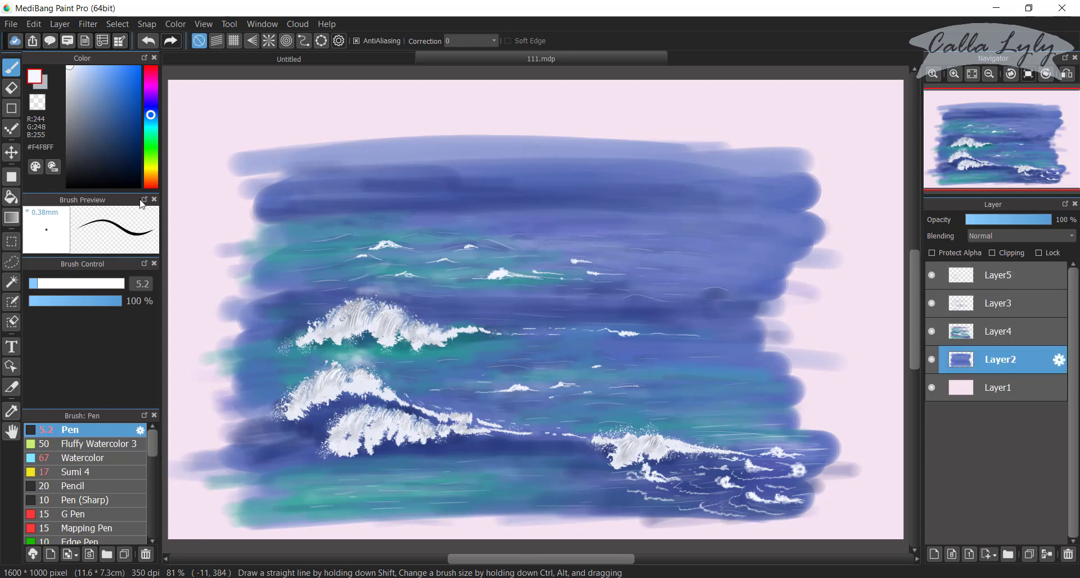
left_click(107, 457)
left_click(126, 178)
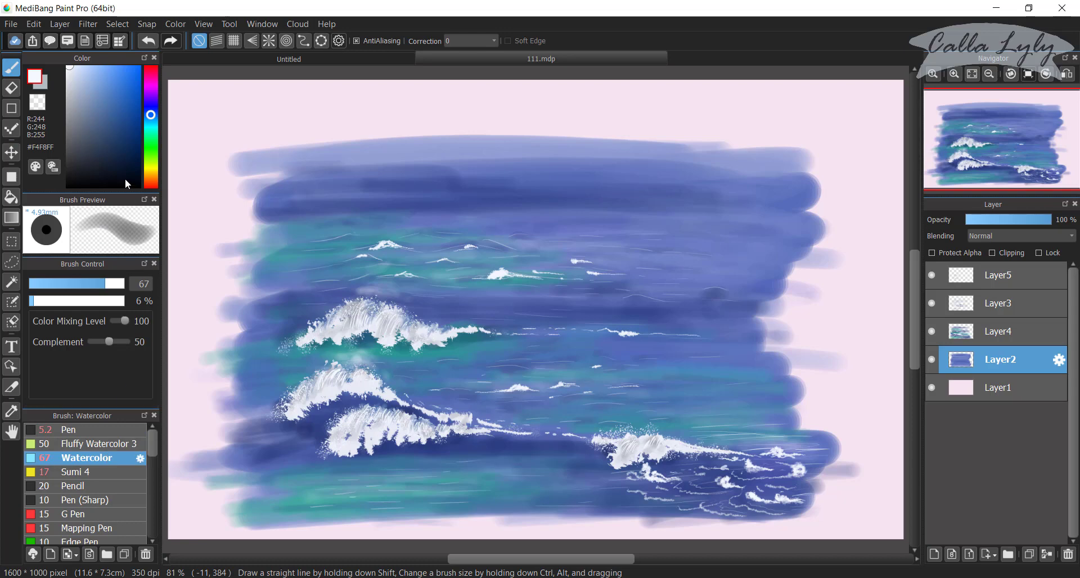
left_click(46, 301)
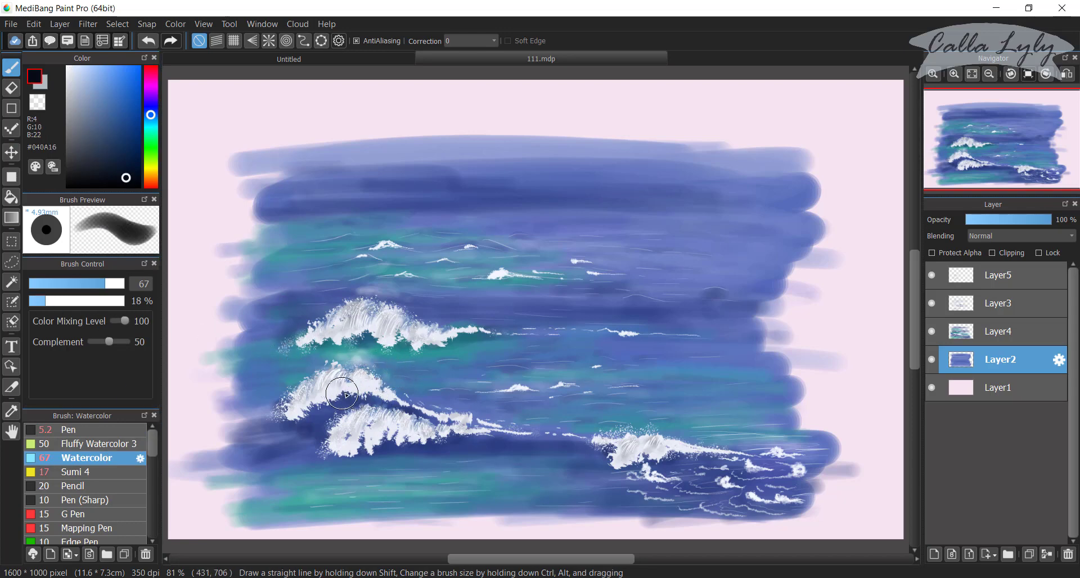
mouse_move(346, 395)
left_mouse_down()
mouse_move(307, 402)
mouse_move(362, 392)
mouse_move(519, 434)
mouse_move(334, 452)
mouse_move(360, 442)
left_mouse_up()
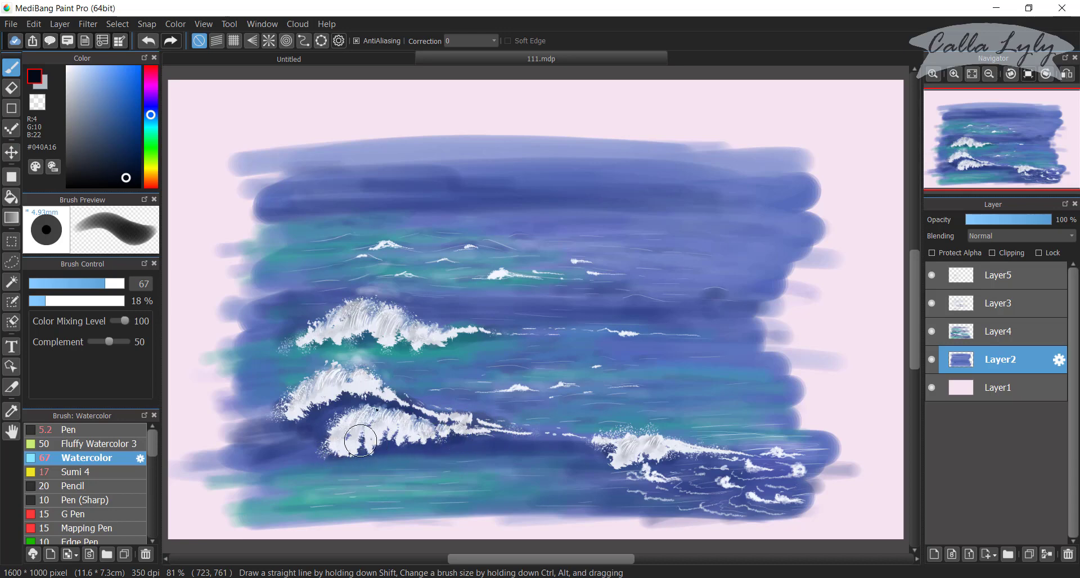
mouse_move(351, 337)
left_mouse_down()
mouse_move(363, 335)
mouse_move(304, 343)
mouse_move(480, 337)
mouse_move(465, 337)
left_mouse_up()
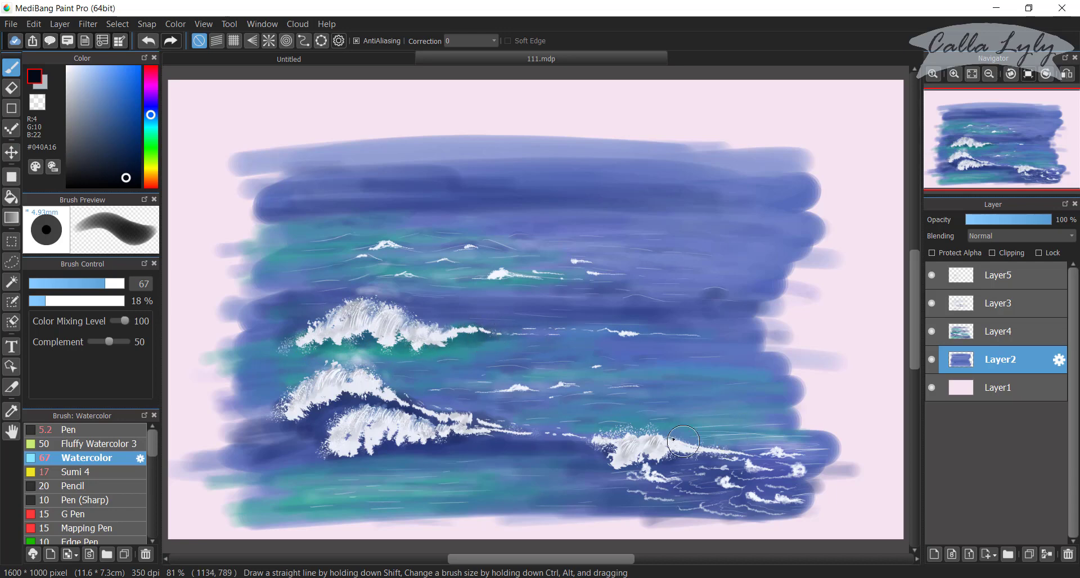
Deepen the shadows around the lower right wave on Layer2 with Watercolor at size 39 and 40% opacity.
left_click(49, 301)
left_click(67, 301)
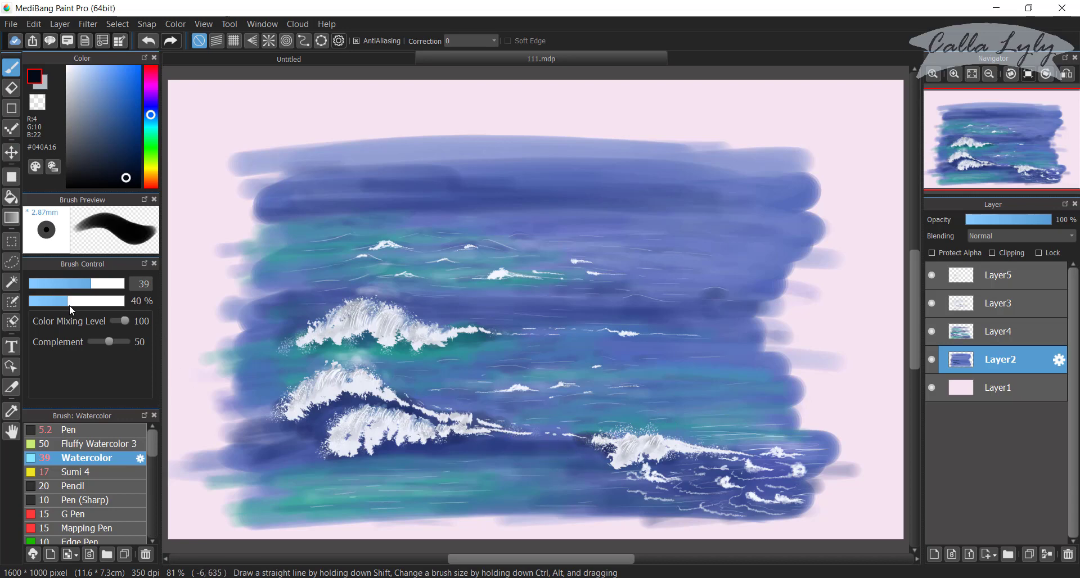
mouse_move(562, 440)
left_mouse_down()
mouse_move(618, 453)
mouse_move(609, 464)
mouse_move(619, 468)
mouse_move(598, 458)
left_mouse_up()
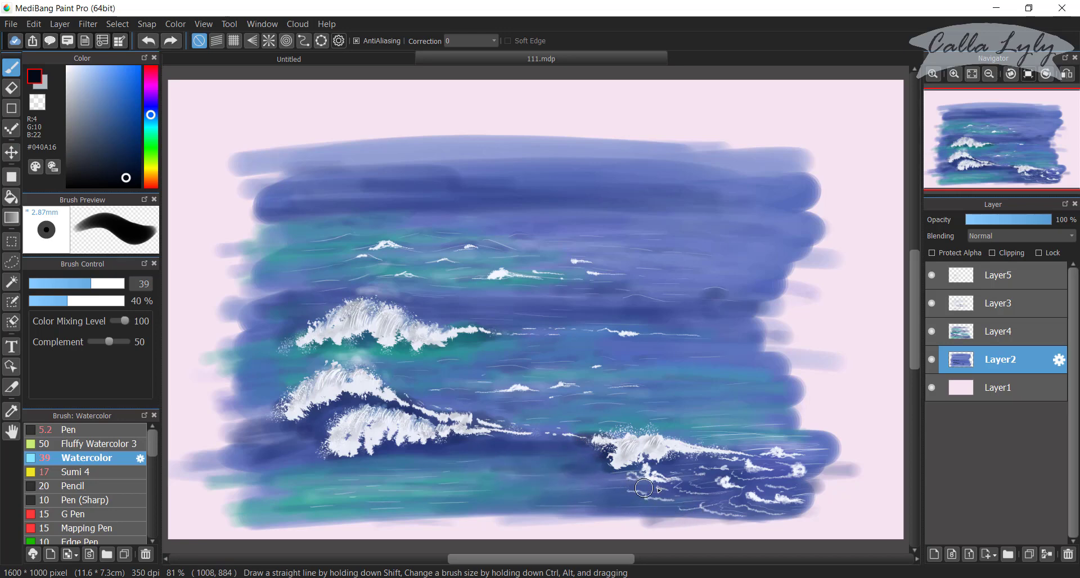
left_click_drag(673, 456, 756, 462)
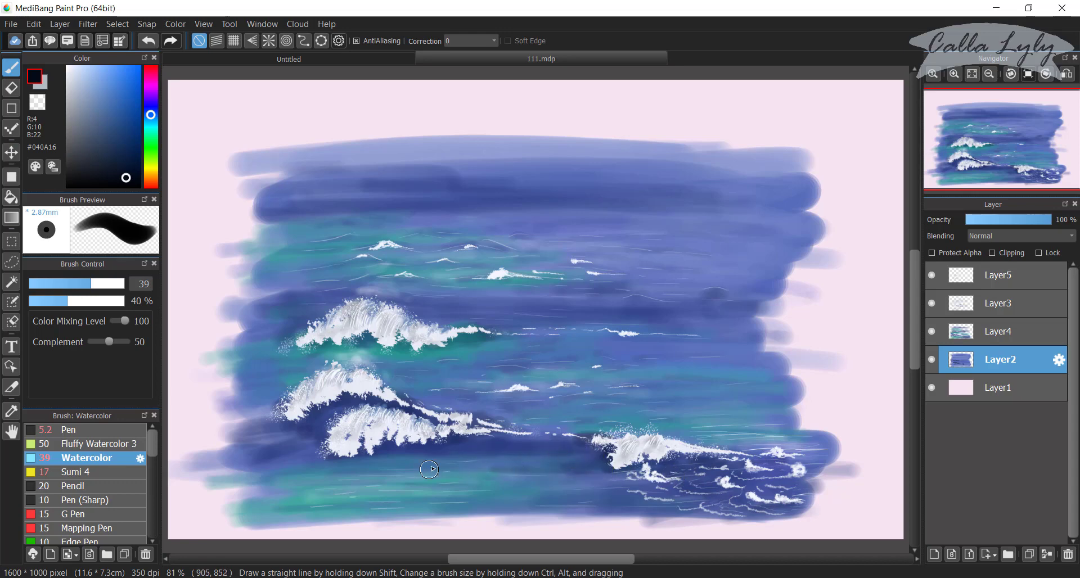
Add dark #040A16 strokes at the sea's left edge and along the upper wave's trailing line on Layer2.
mouse_move(287, 439)
left_mouse_down()
mouse_move(243, 431)
mouse_move(280, 444)
mouse_move(244, 415)
mouse_move(278, 396)
mouse_move(220, 405)
mouse_move(213, 423)
left_mouse_up()
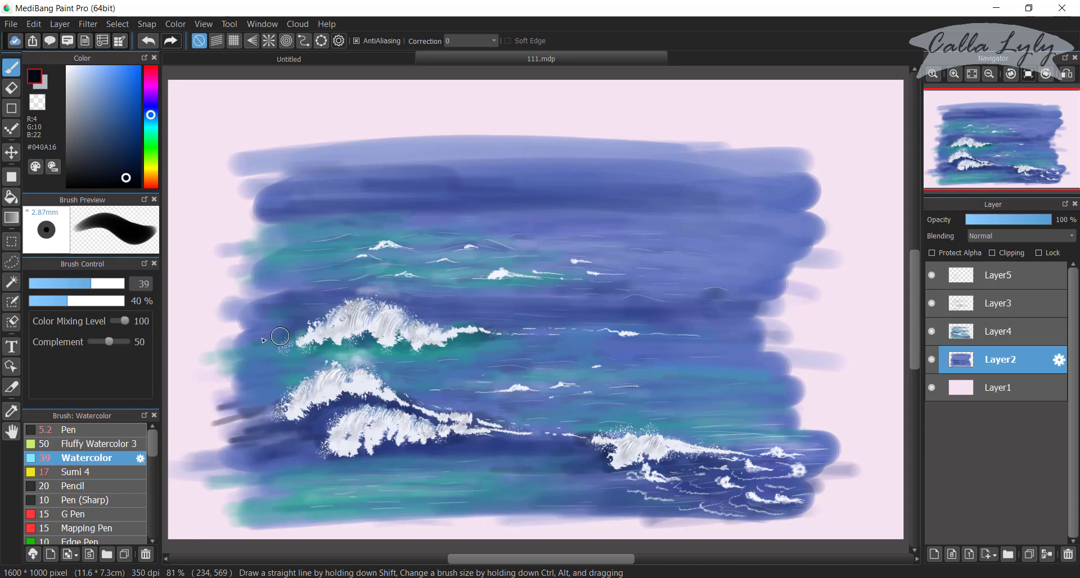
mouse_move(277, 332)
left_mouse_down()
mouse_move(260, 320)
mouse_move(275, 316)
left_mouse_up()
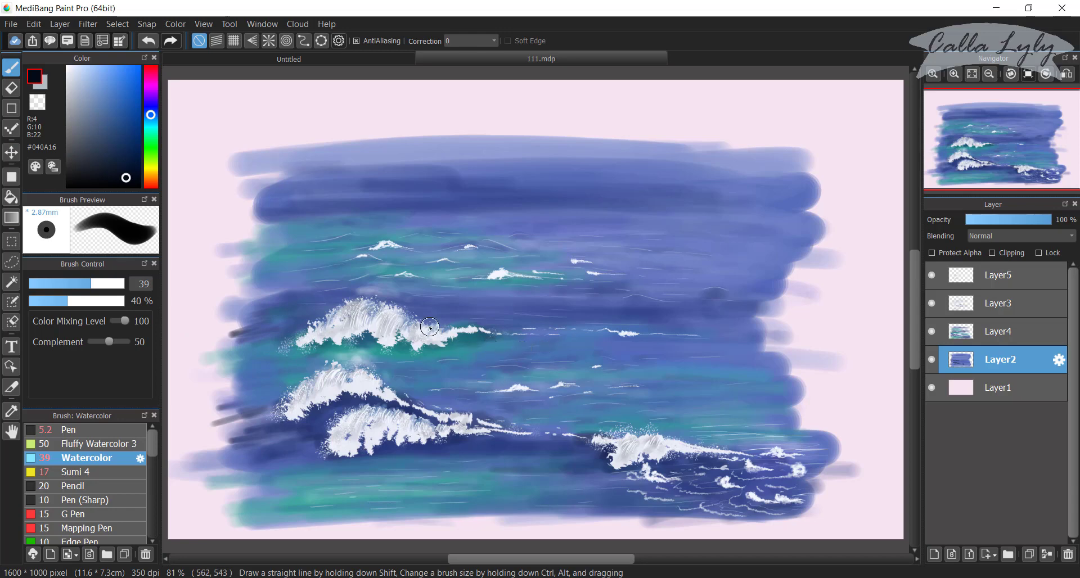
mouse_move(414, 344)
left_mouse_down()
mouse_move(397, 343)
mouse_move(445, 349)
mouse_move(777, 318)
left_mouse_up()
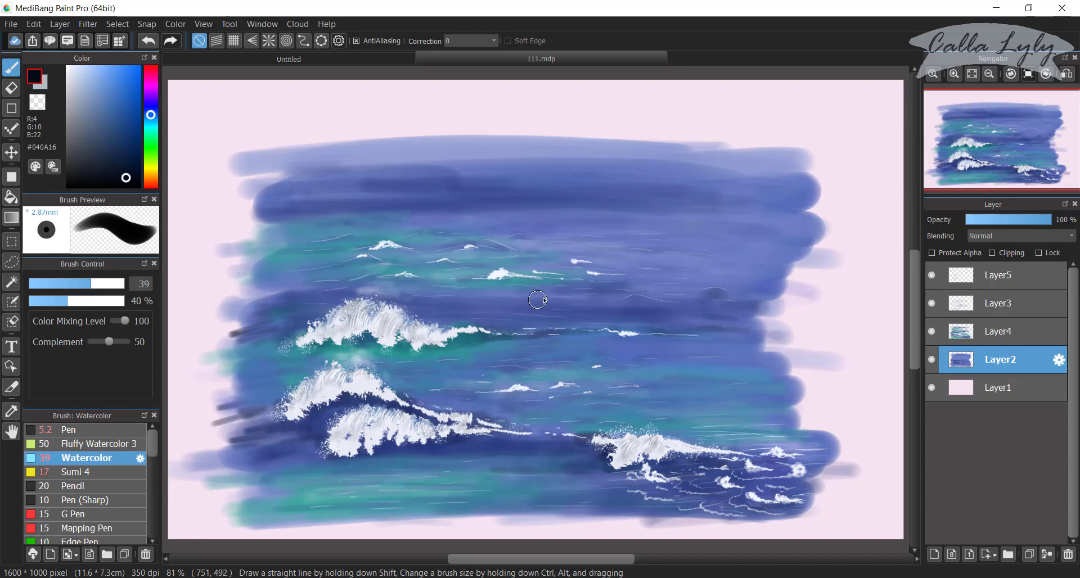